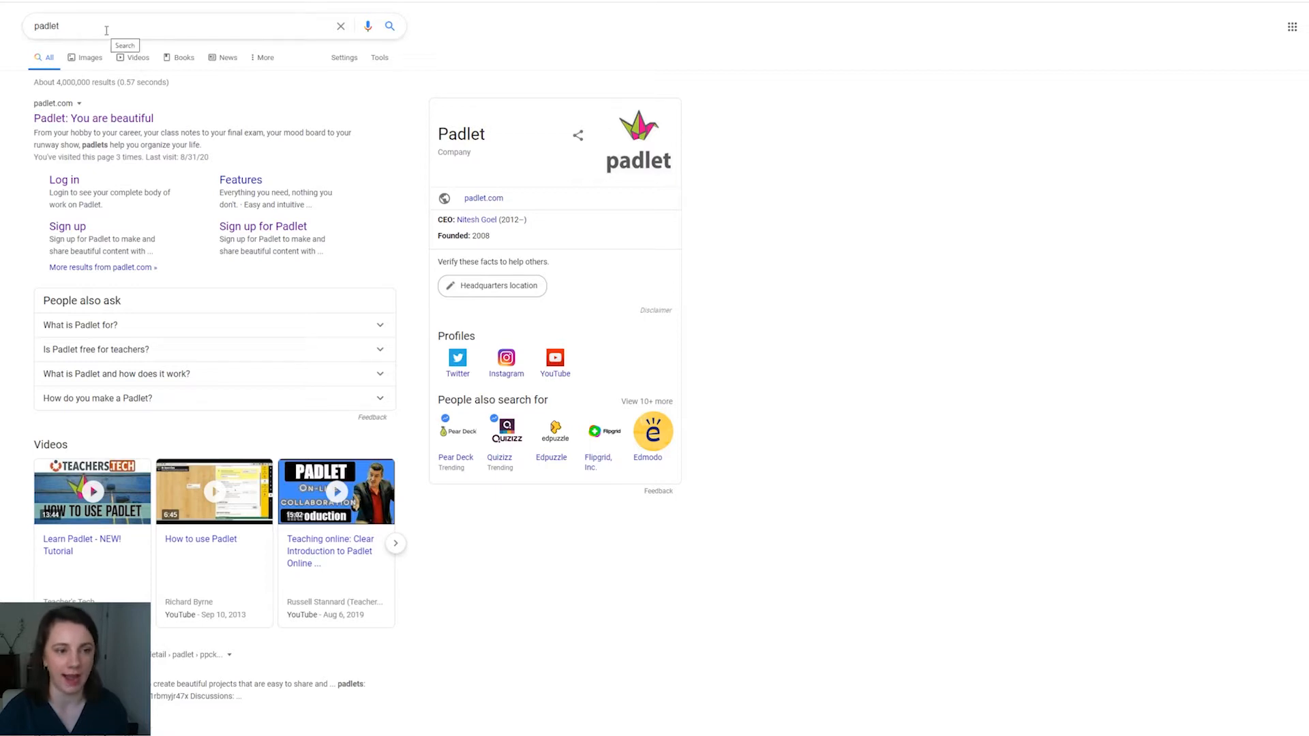
Step: Open the Padlet site from the search results and make a new padlet with the blank Wall layout
{"action": "left_click", "coordinate": [96, 115]}
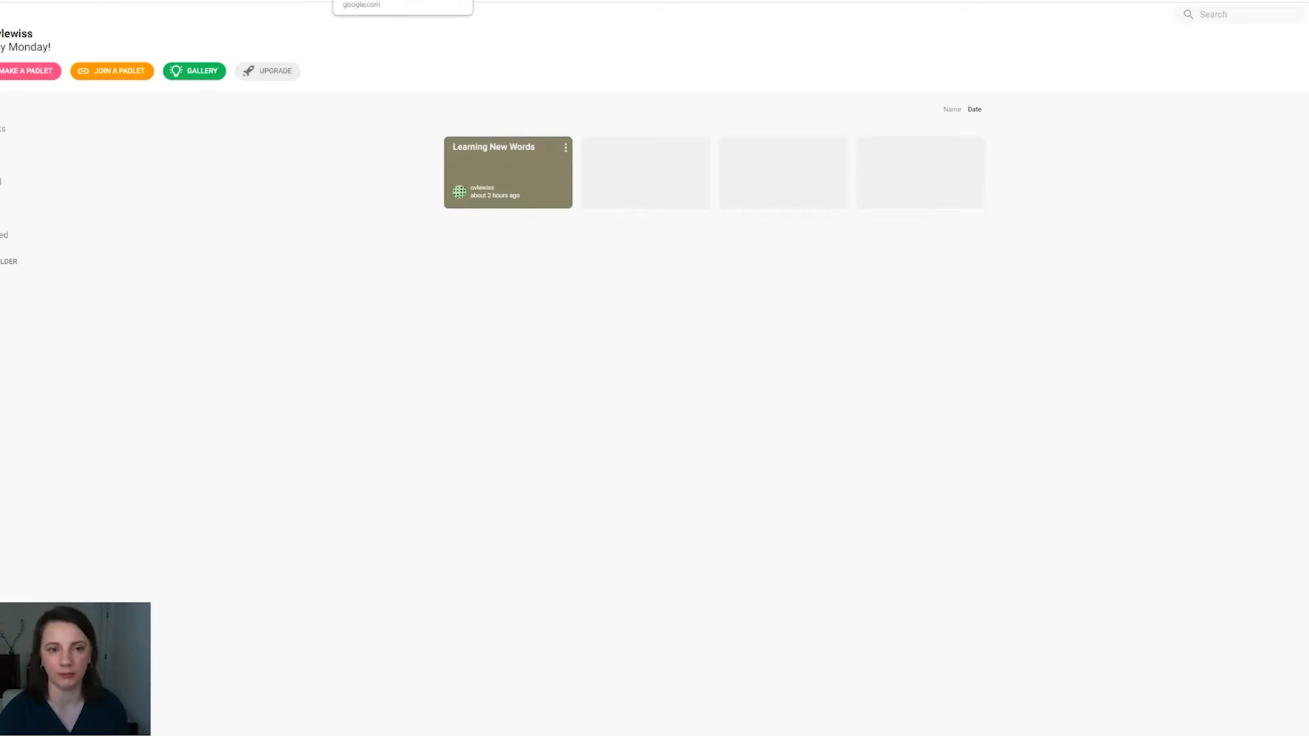
{"action": "left_click", "coordinate": [471, 1]}
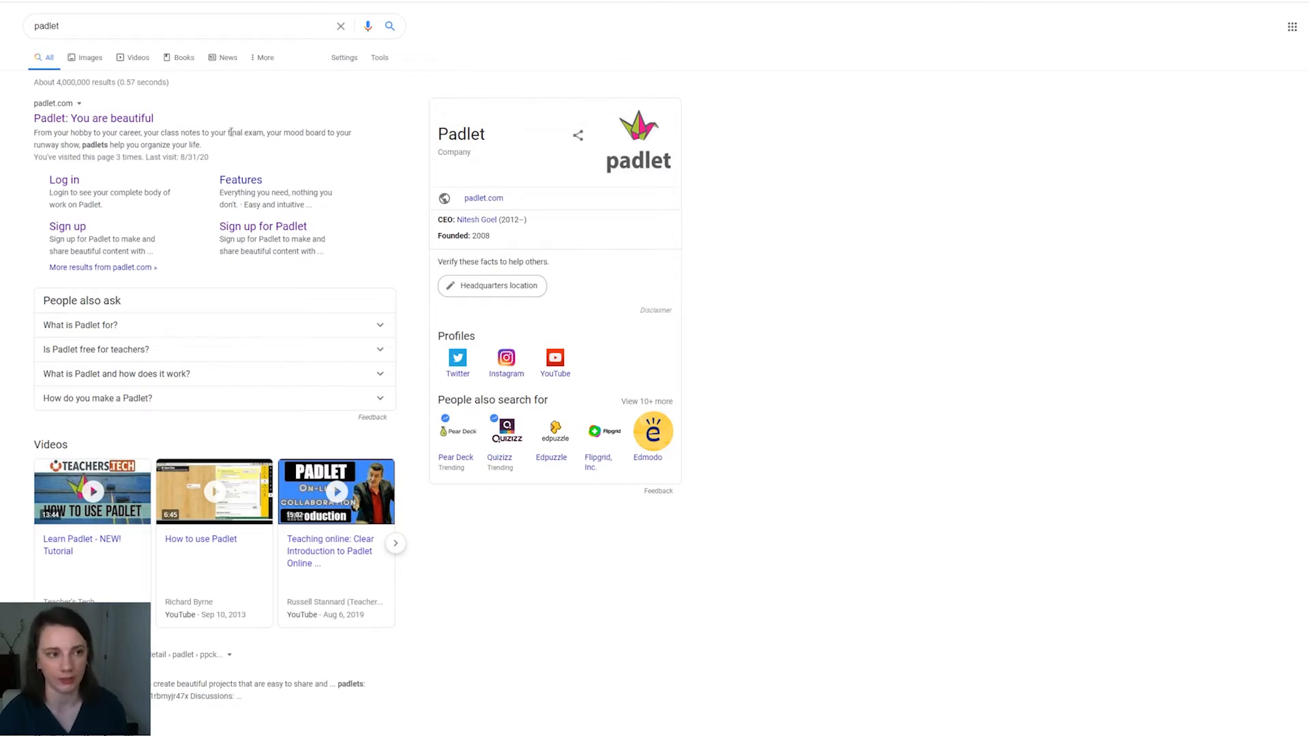
{"action": "left_click", "coordinate": [34, 1]}
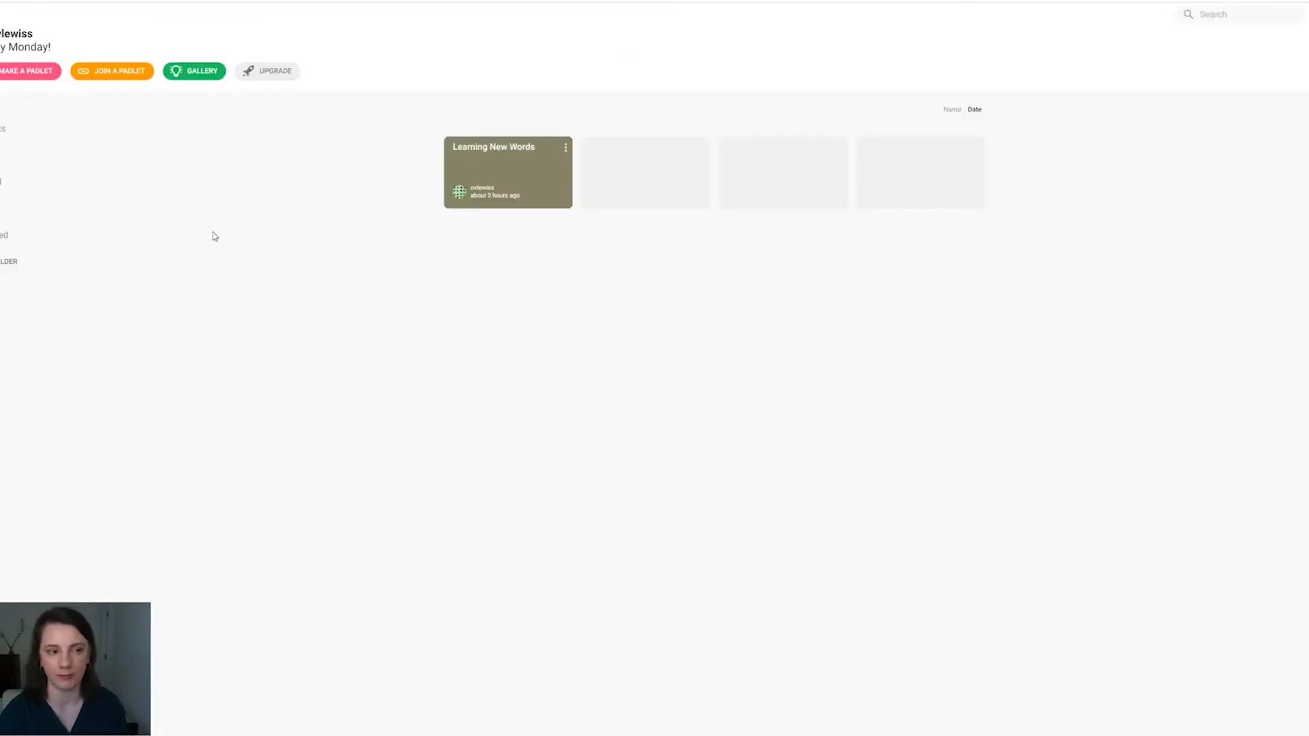
{"action": "left_click", "coordinate": [33, 80]}
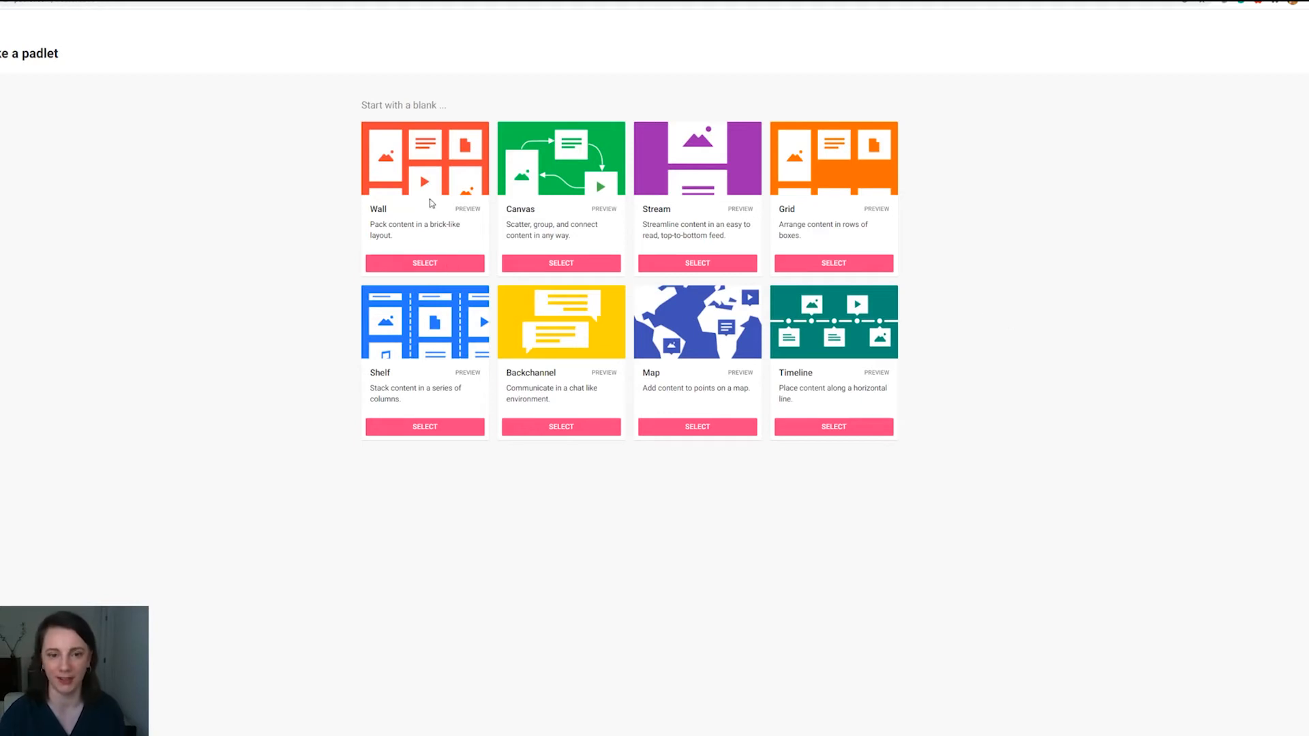
{"action": "left_click", "coordinate": [422, 266]}
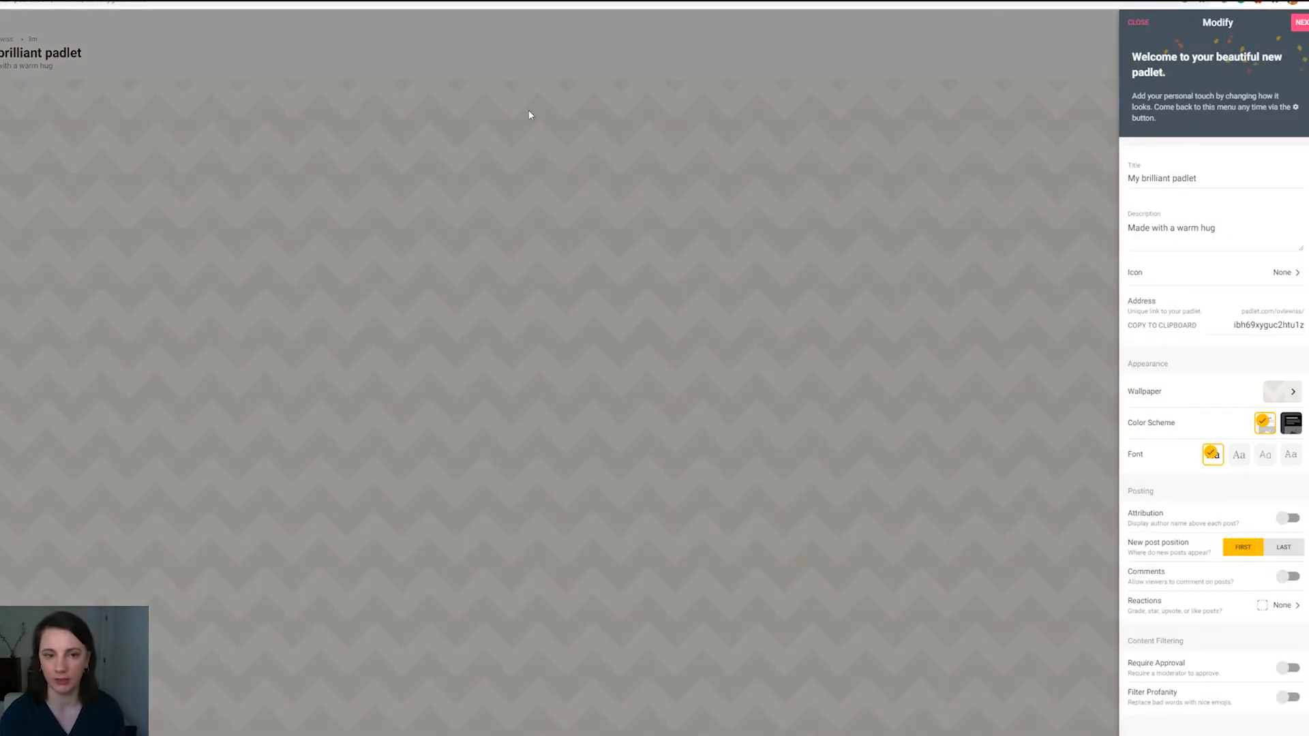
Step: Title the padlet "How to Overcome Obstacles and Difficulties?" and paste the assignment instructions as description, ending "You can also record an audio/video message instead of writing."
{"action": "triple_click", "coordinate": [1205, 179]}
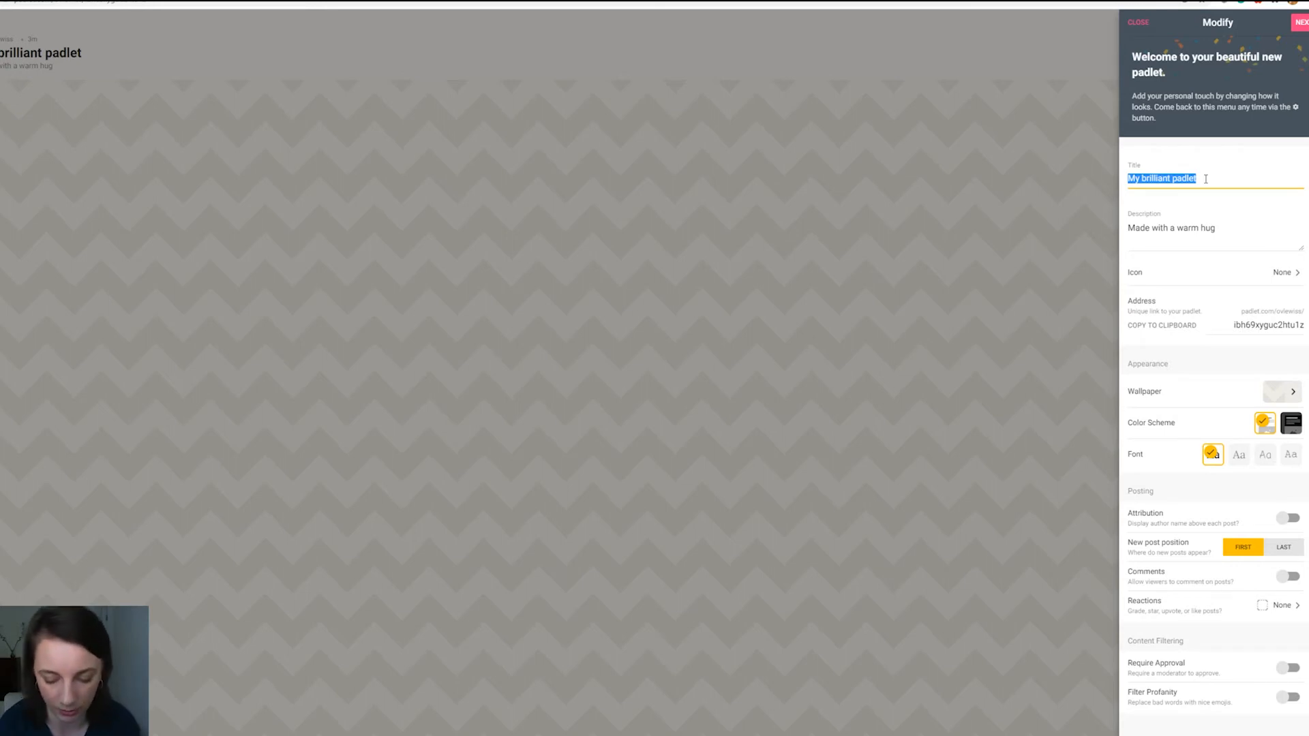
{"action": "type", "text": "H"}
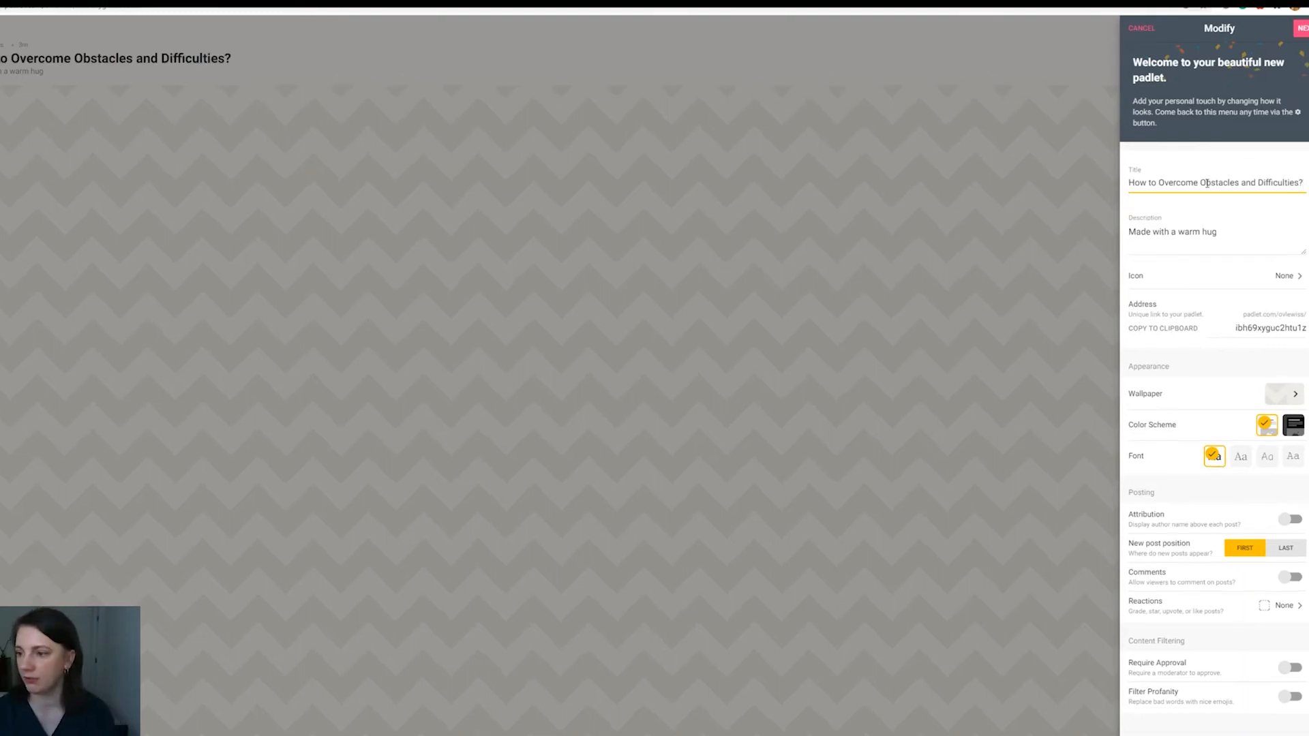
{"action": "left_click", "coordinate": [1180, 242]}
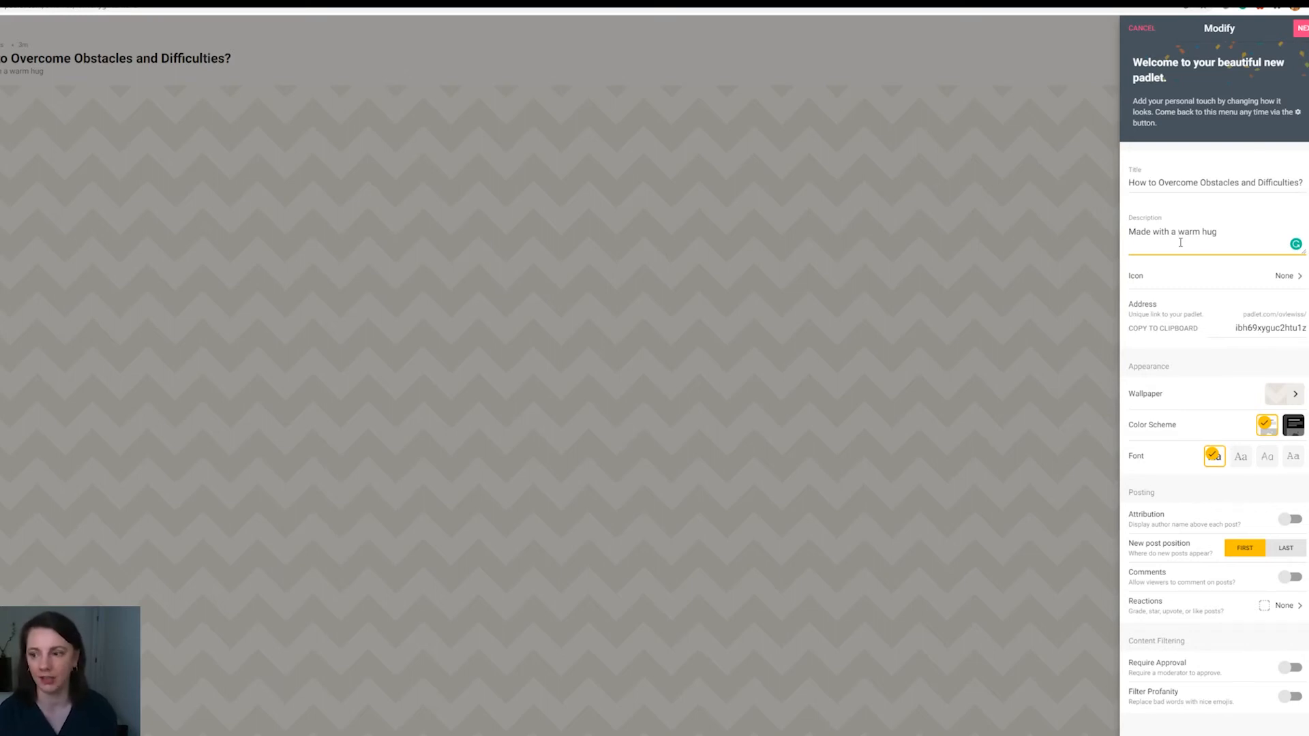
{"action": "left_click_drag", "start_coordinate": [1218, 232], "coordinate": [1094, 242]}
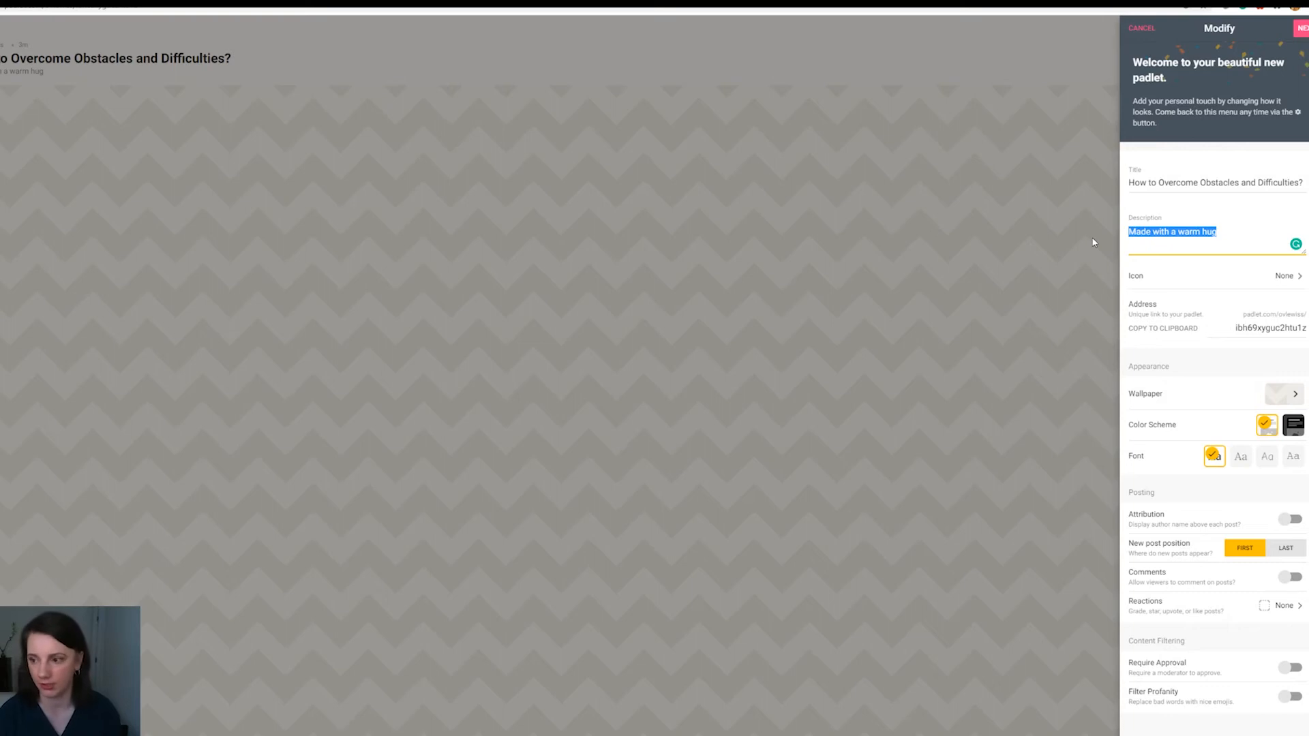
{"action": "key", "text": "ctrl+v"}
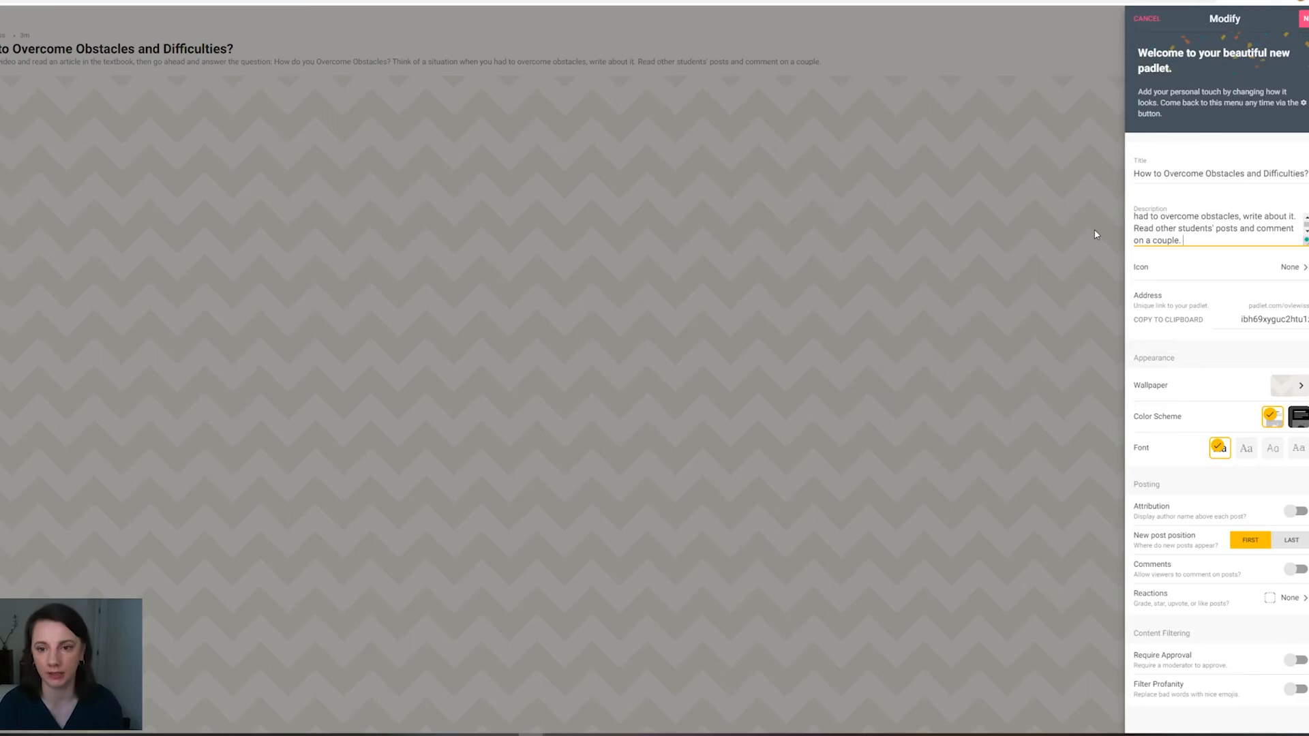
{"action": "type", "text": "You can also record an audio message instead of writing."}
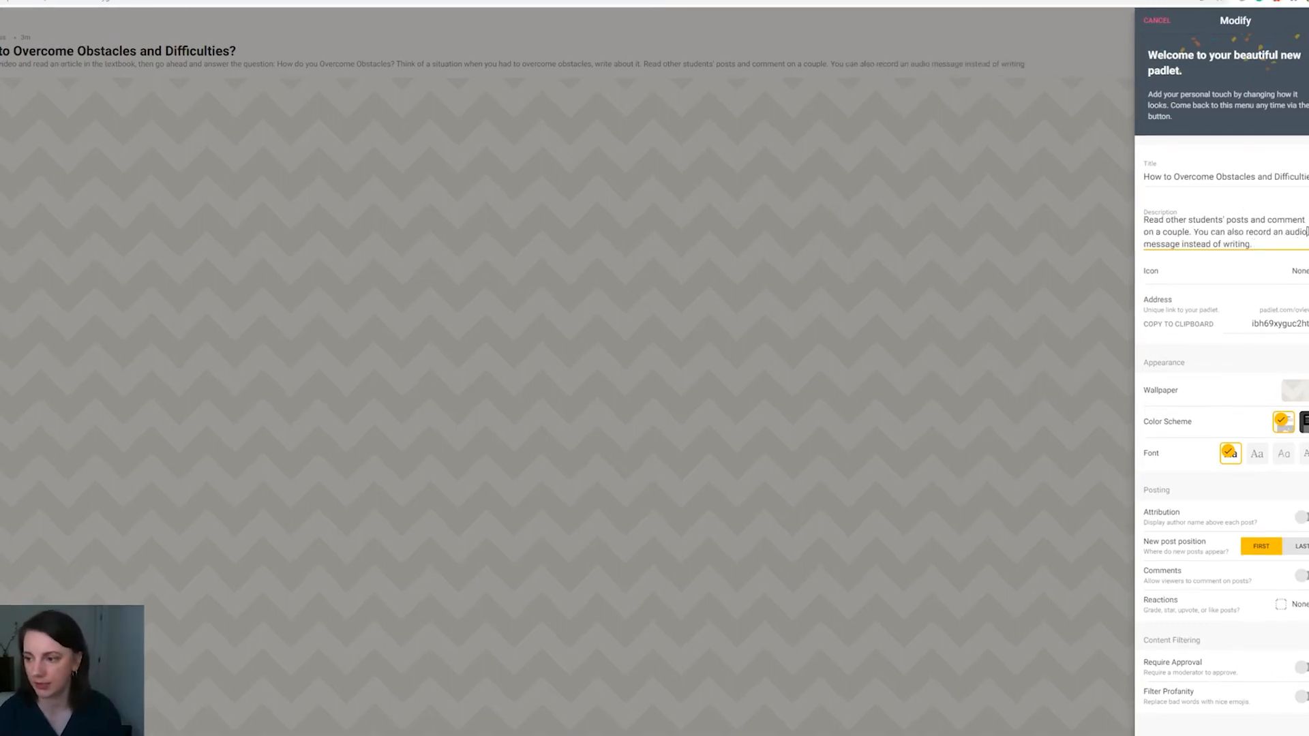
{"action": "type", "text": "/video"}
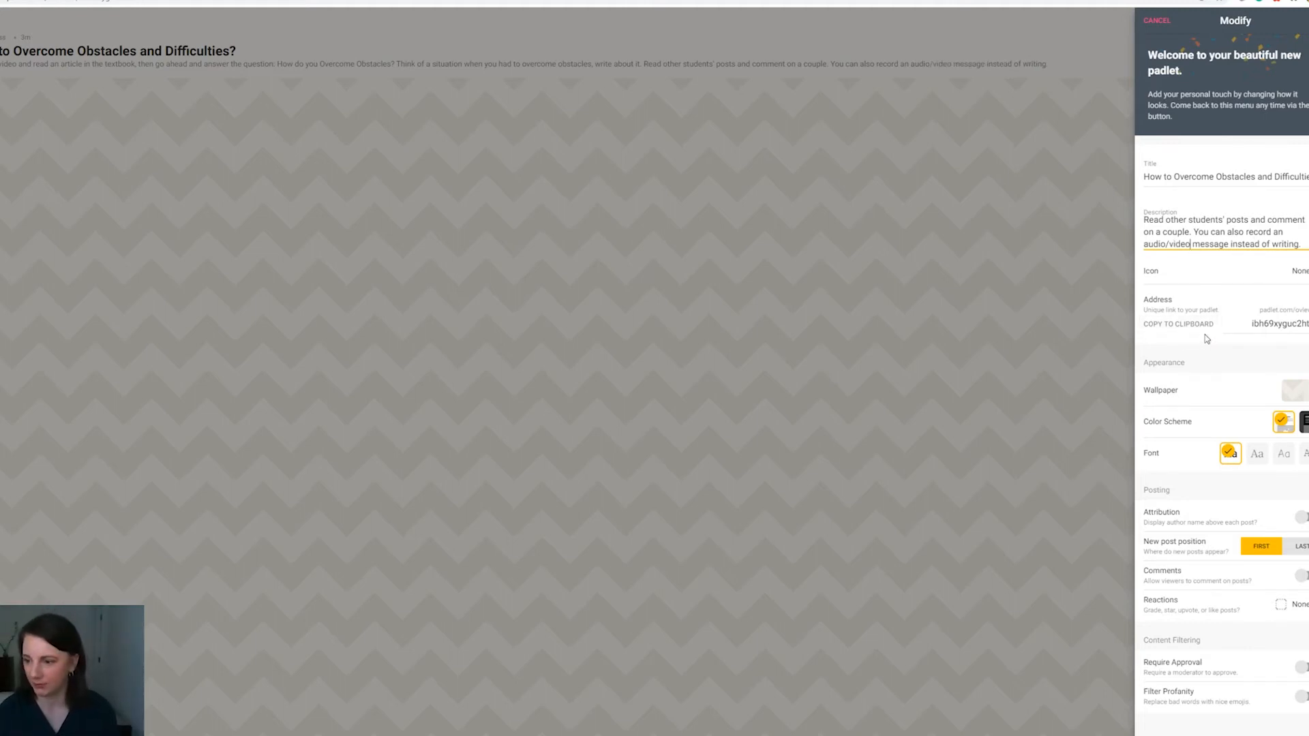
Step: Browse the solid color and gradient wallpapers and try the Malm texture as the padlet's background
{"action": "left_click", "coordinate": [1297, 393]}
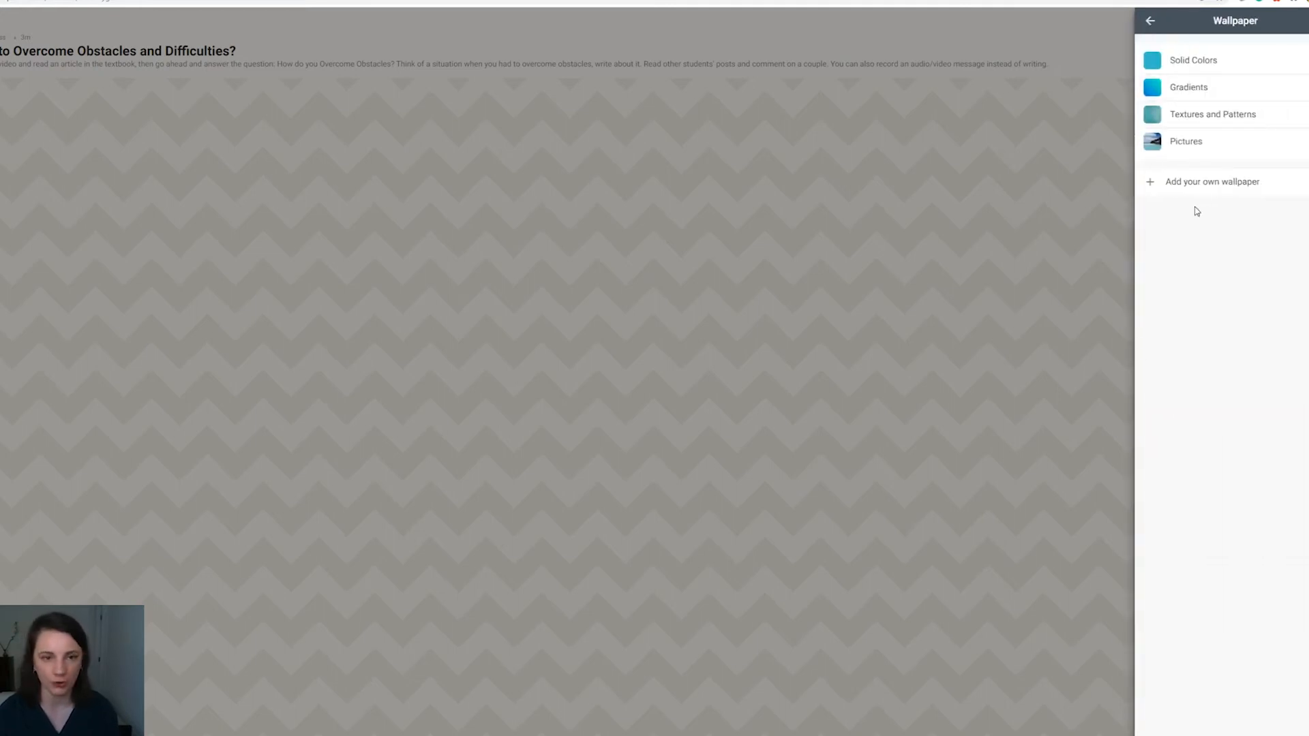
{"action": "left_click", "coordinate": [1196, 60]}
{"action": "scroll", "coordinate": [1231, 361], "scroll_direction": "down", "scroll_amount": 15}
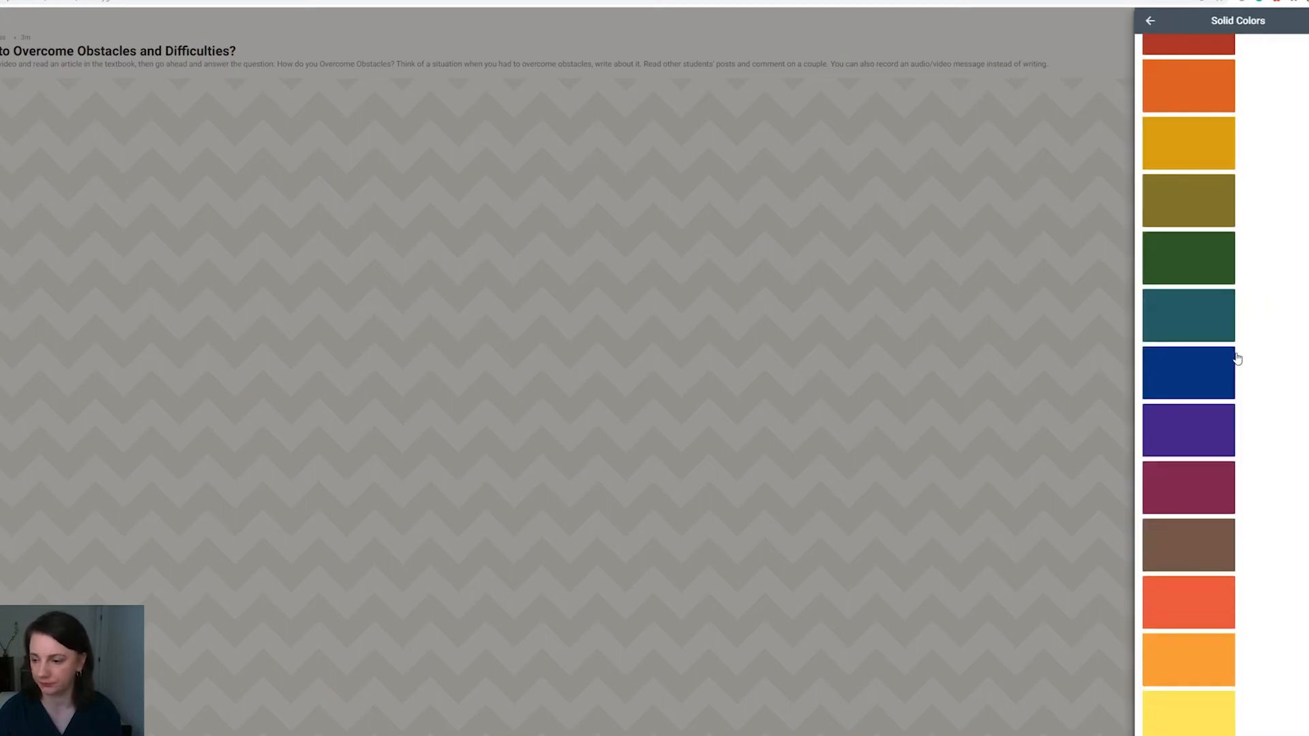
{"action": "scroll", "coordinate": [1230, 362], "scroll_direction": "down", "scroll_amount": 4}
{"action": "left_click", "coordinate": [1151, 21]}
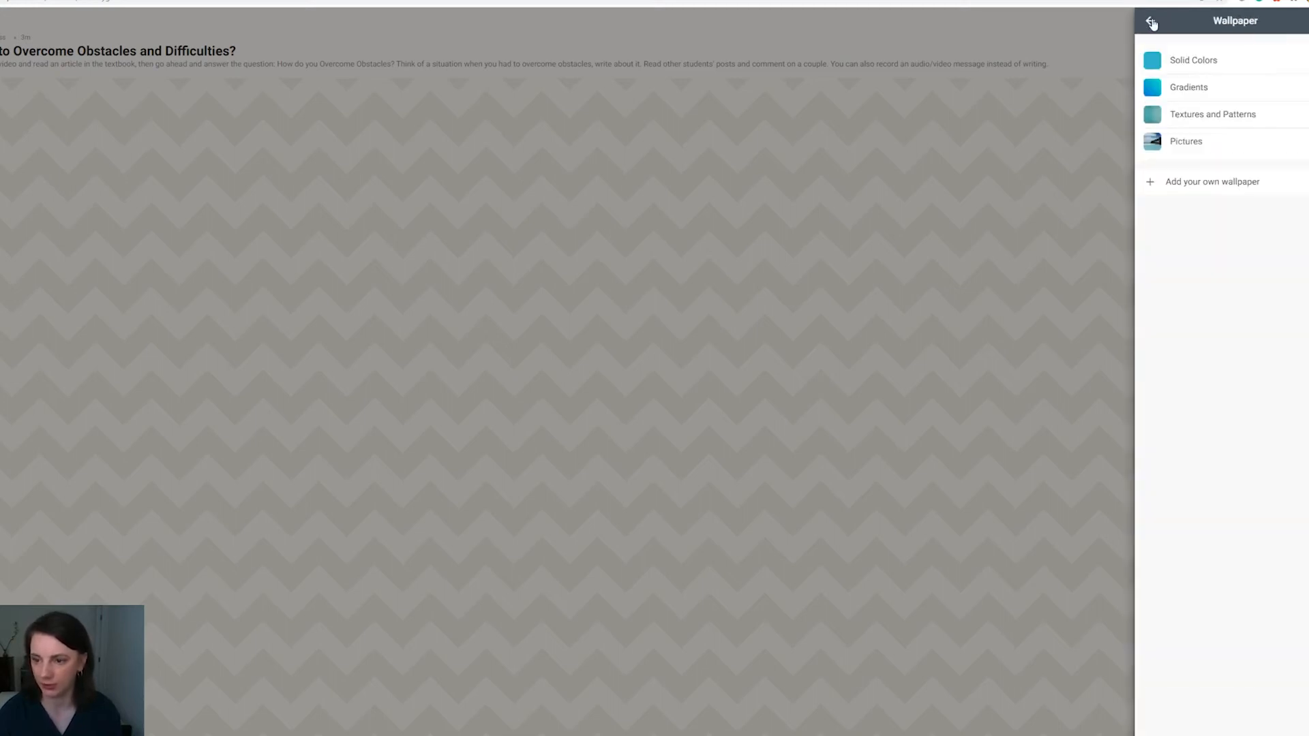
{"action": "left_click", "coordinate": [1227, 86]}
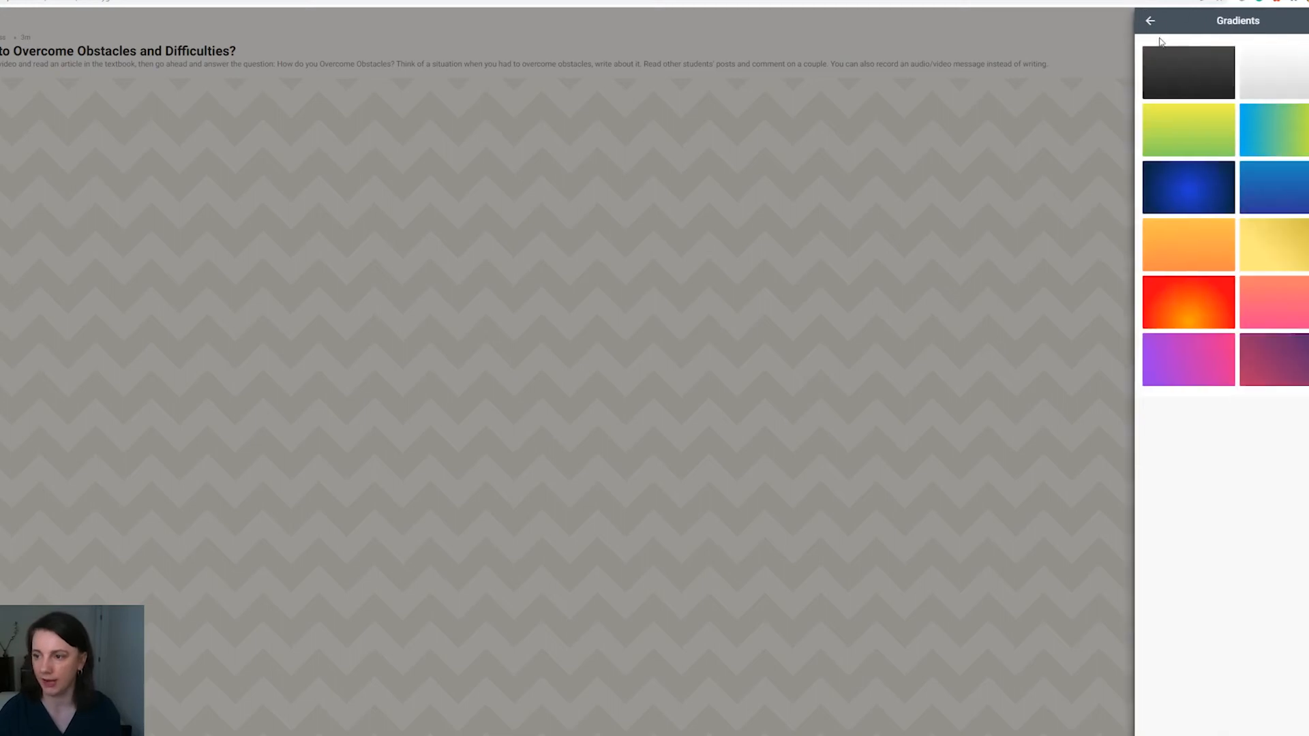
{"action": "left_click", "coordinate": [1152, 22]}
{"action": "left_click", "coordinate": [1198, 111]}
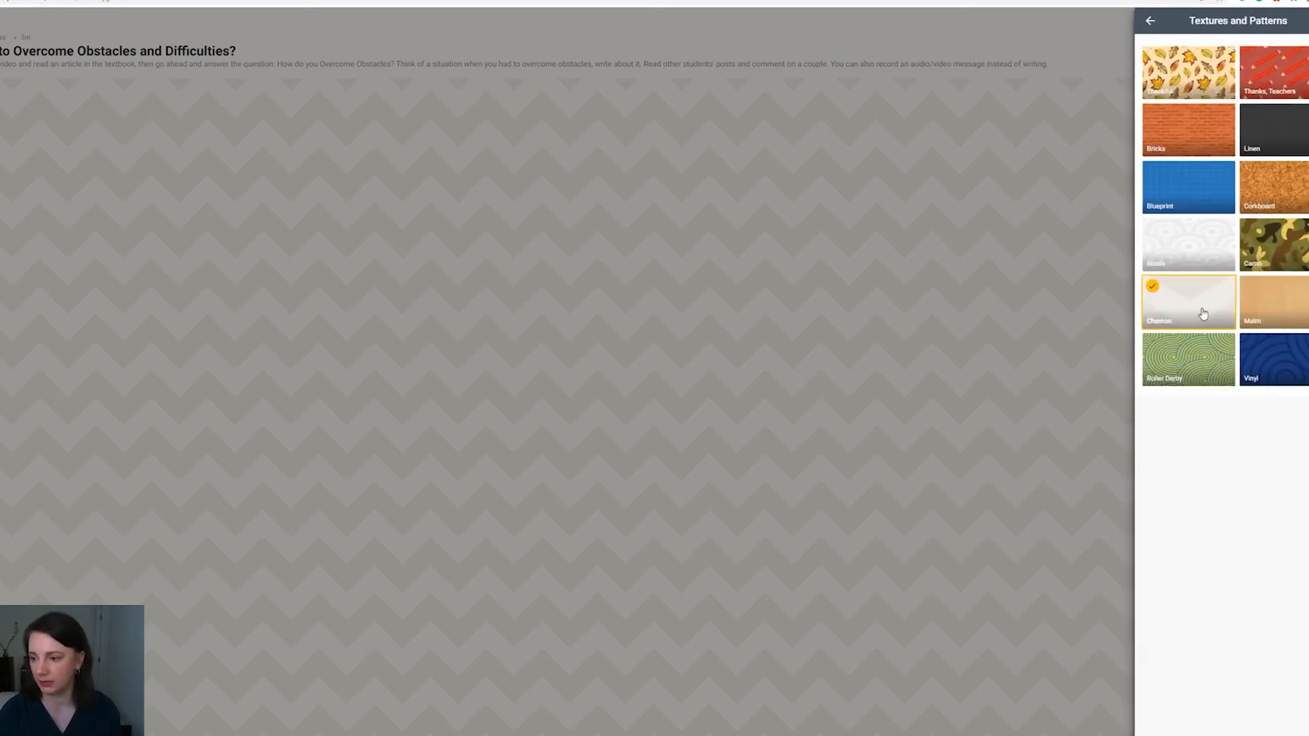
{"action": "left_click", "coordinate": [1272, 303]}
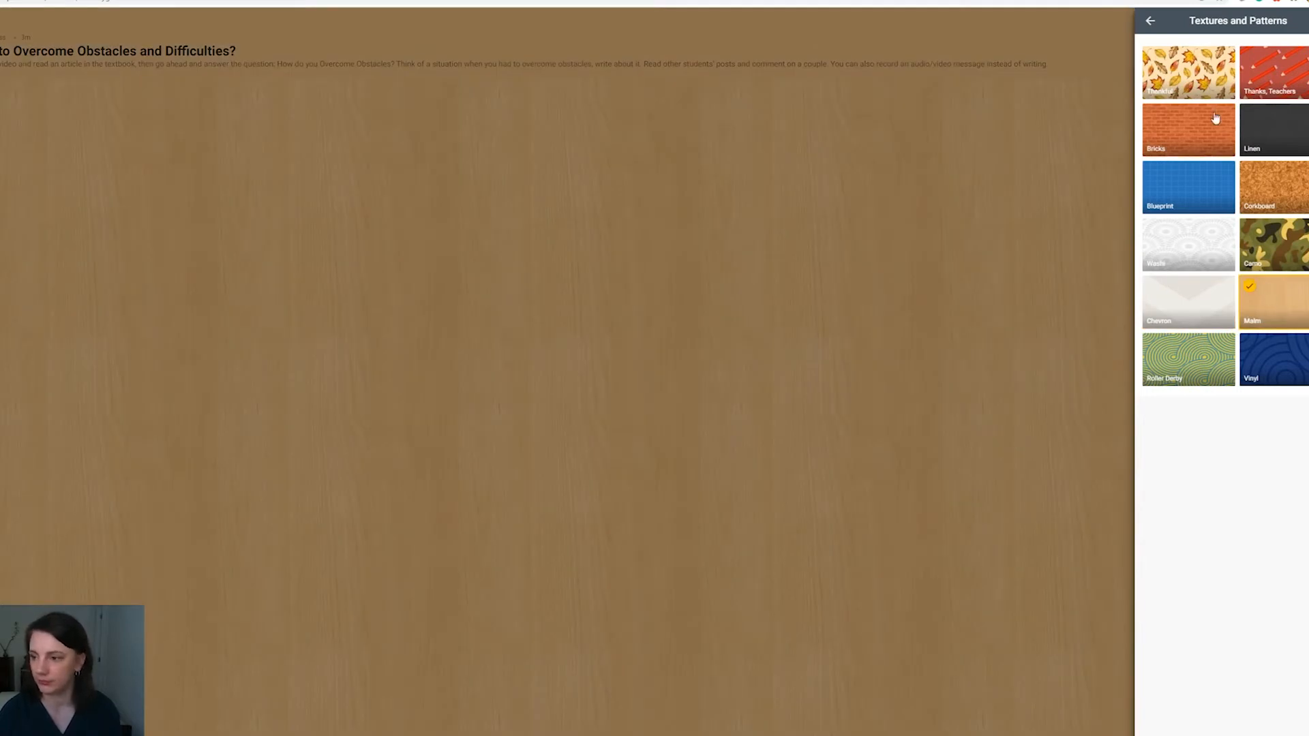
Step: Try the Blackboard and Scroll pictures as the padlet's wallpaper and look through the other pictures
{"action": "left_click", "coordinate": [1150, 22]}
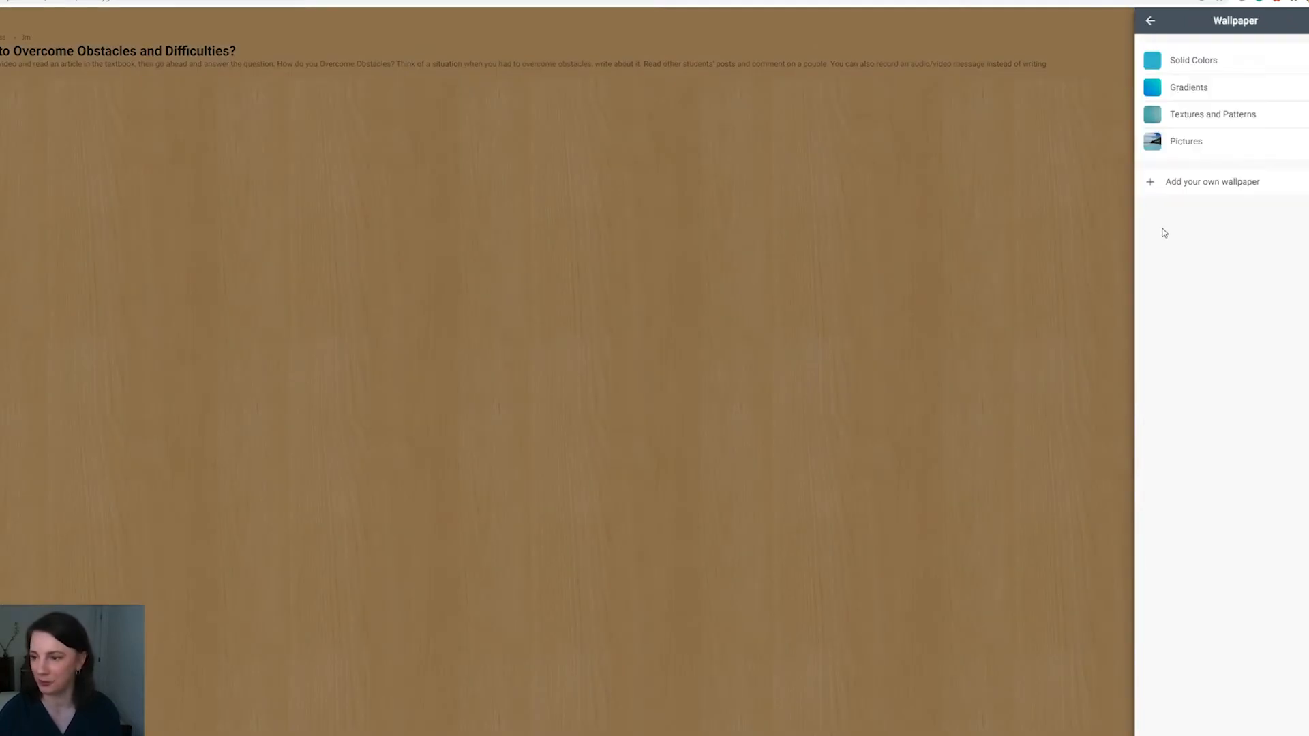
{"action": "left_click", "coordinate": [1183, 145]}
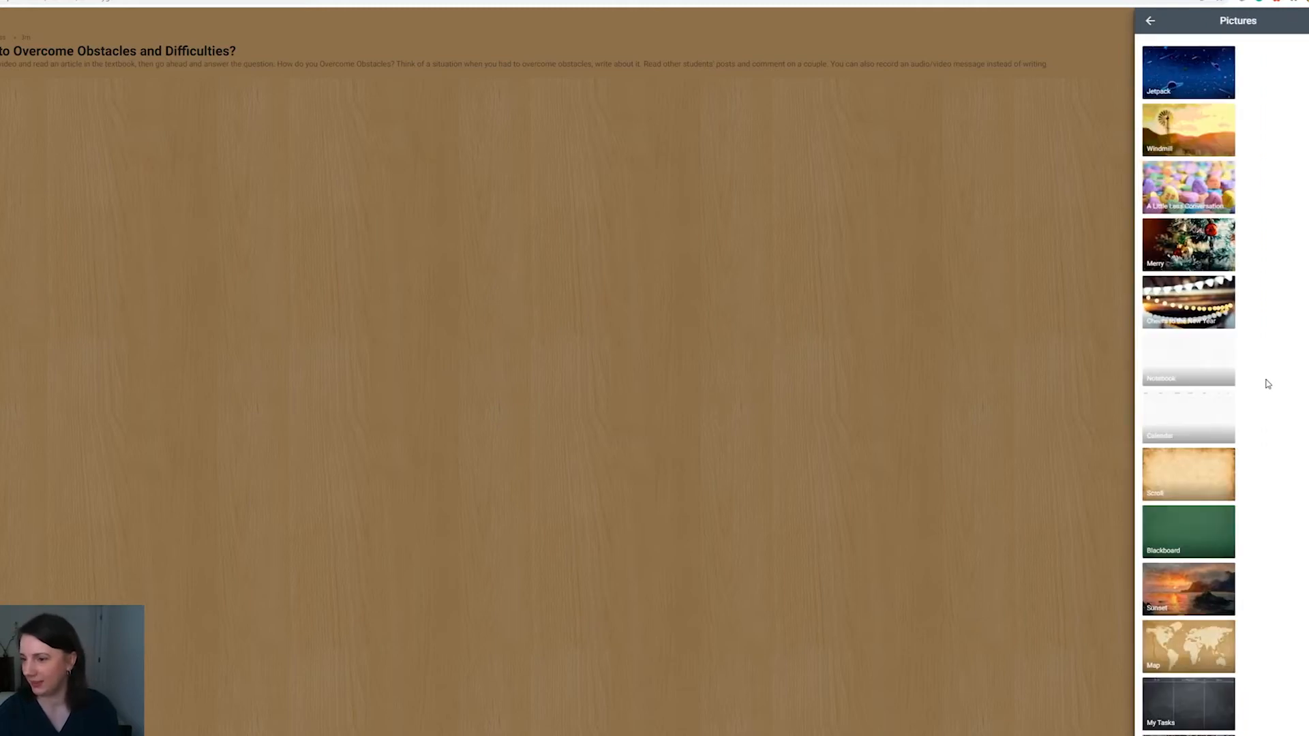
{"action": "scroll", "coordinate": [1268, 382], "scroll_direction": "down", "scroll_amount": 3}
{"action": "left_click", "coordinate": [1194, 305]}
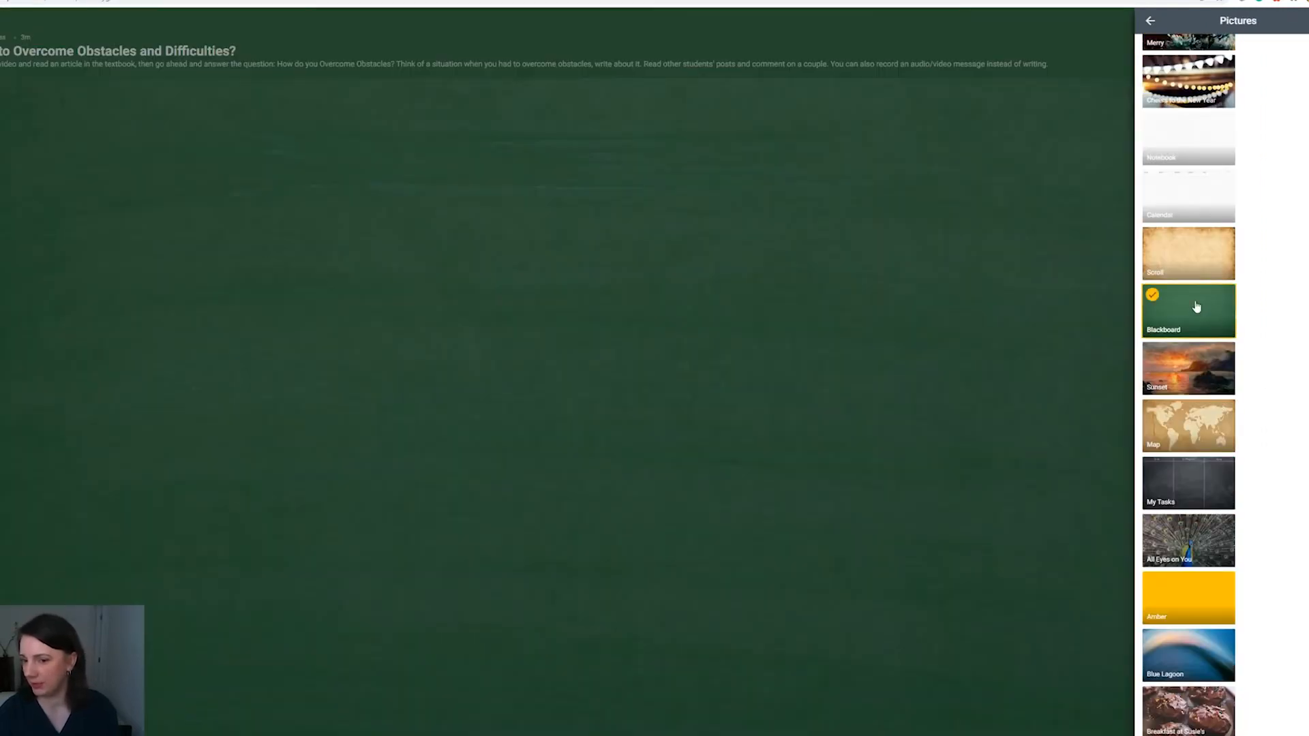
{"action": "left_click", "coordinate": [1174, 253]}
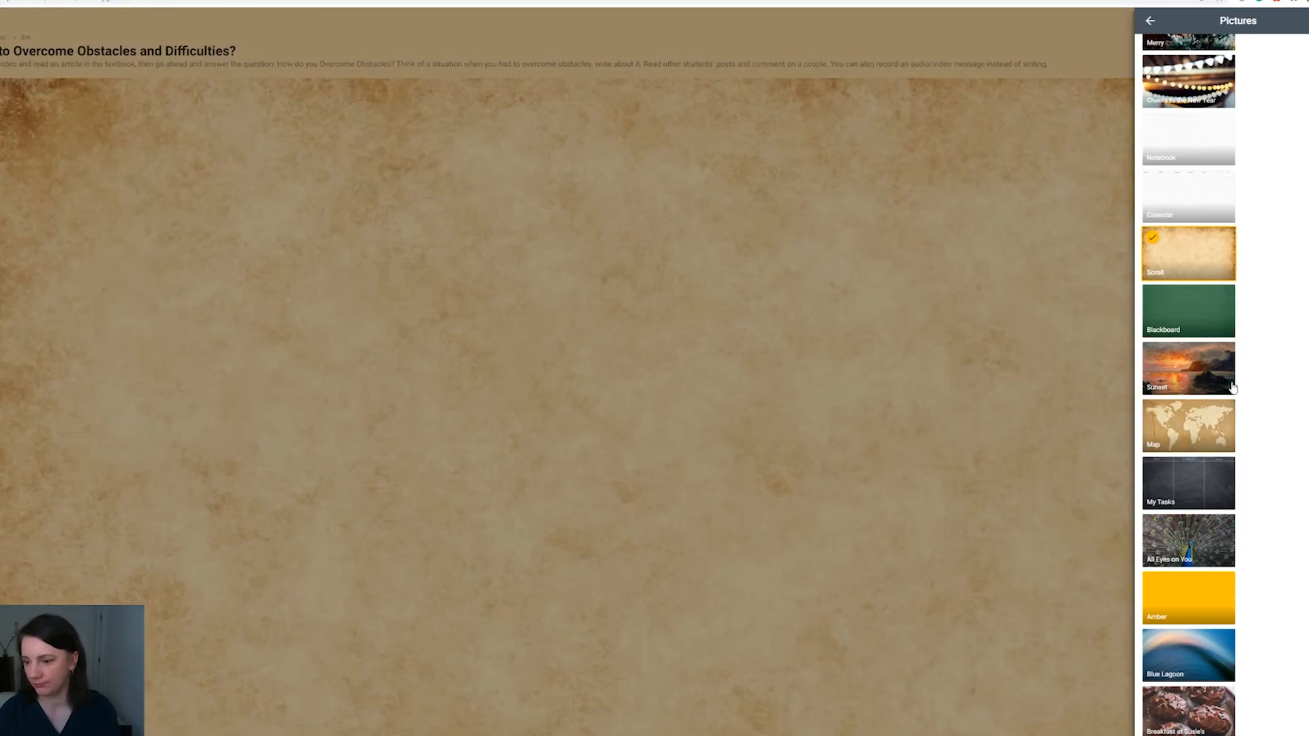
{"action": "scroll", "coordinate": [1275, 418], "scroll_direction": "down", "scroll_amount": 2}
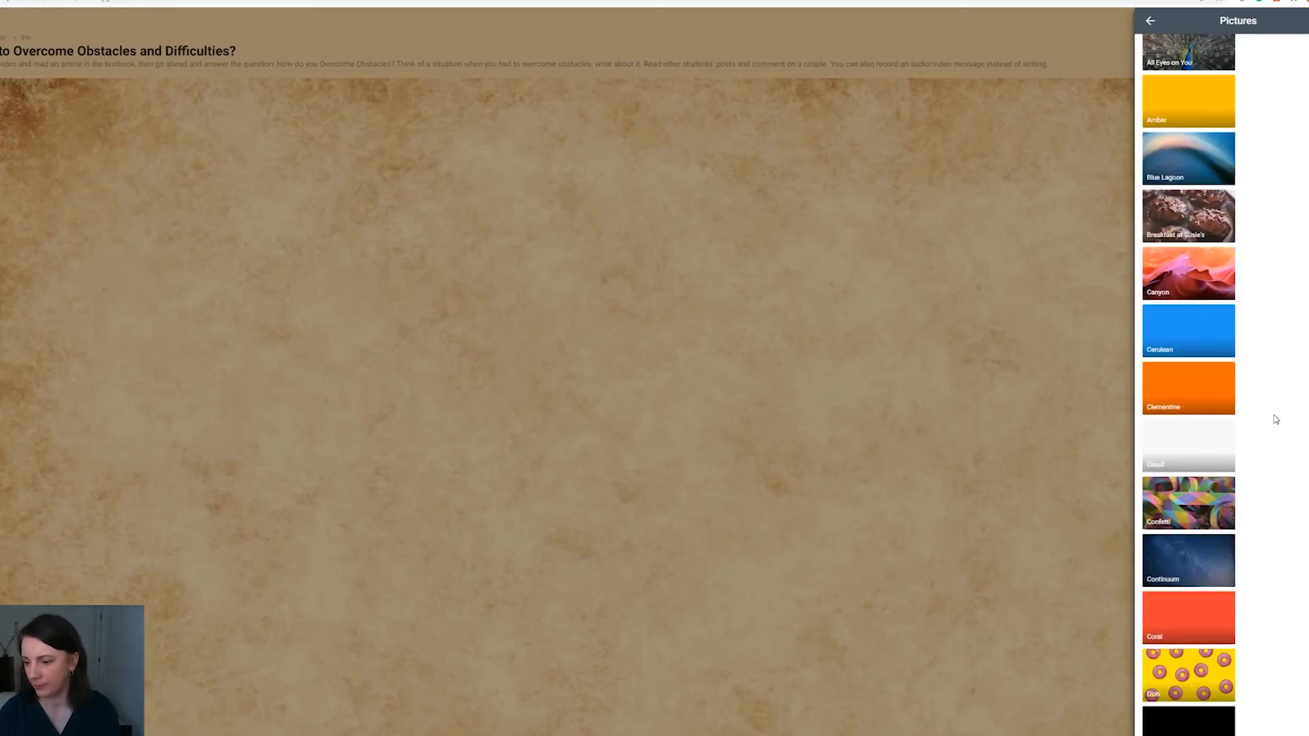
{"action": "scroll", "coordinate": [1276, 419], "scroll_direction": "down", "scroll_amount": 1}
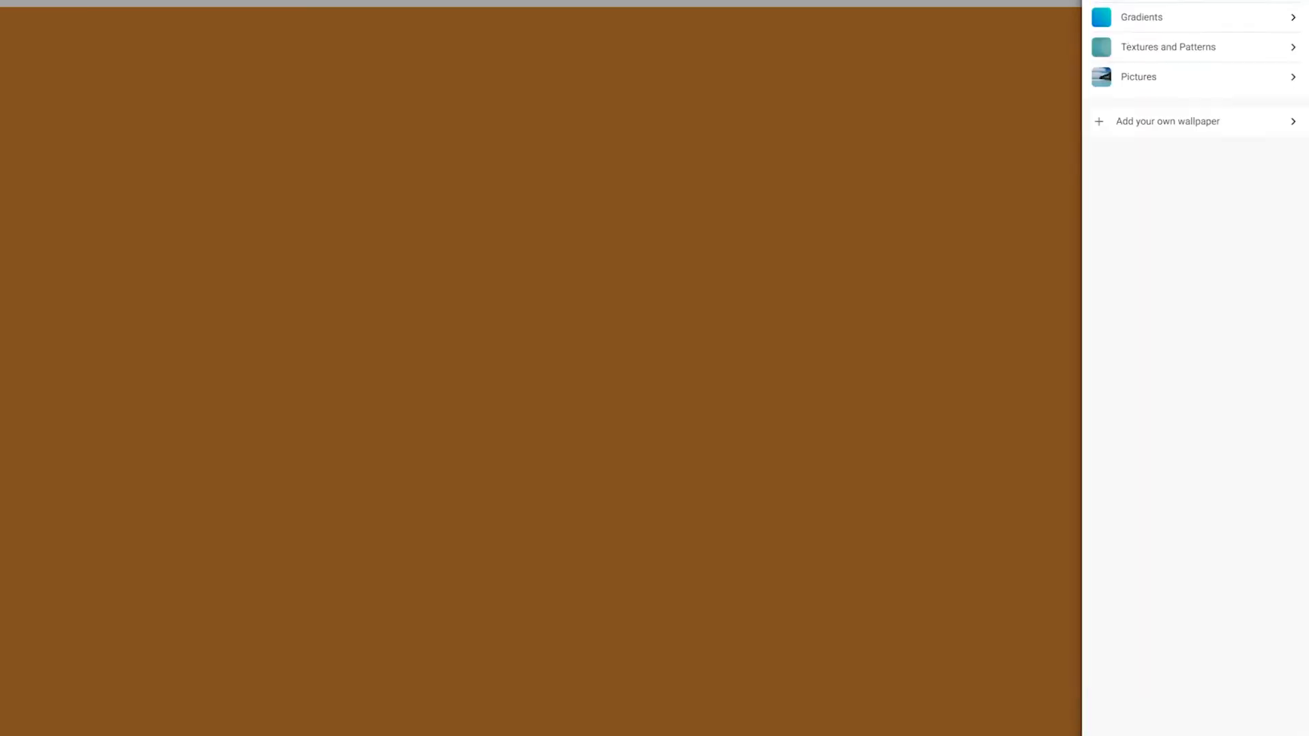
Step: Set the padlet's wallpaper to the Malm wood pattern and return to the main settings
{"action": "left_click", "coordinate": [1142, 49]}
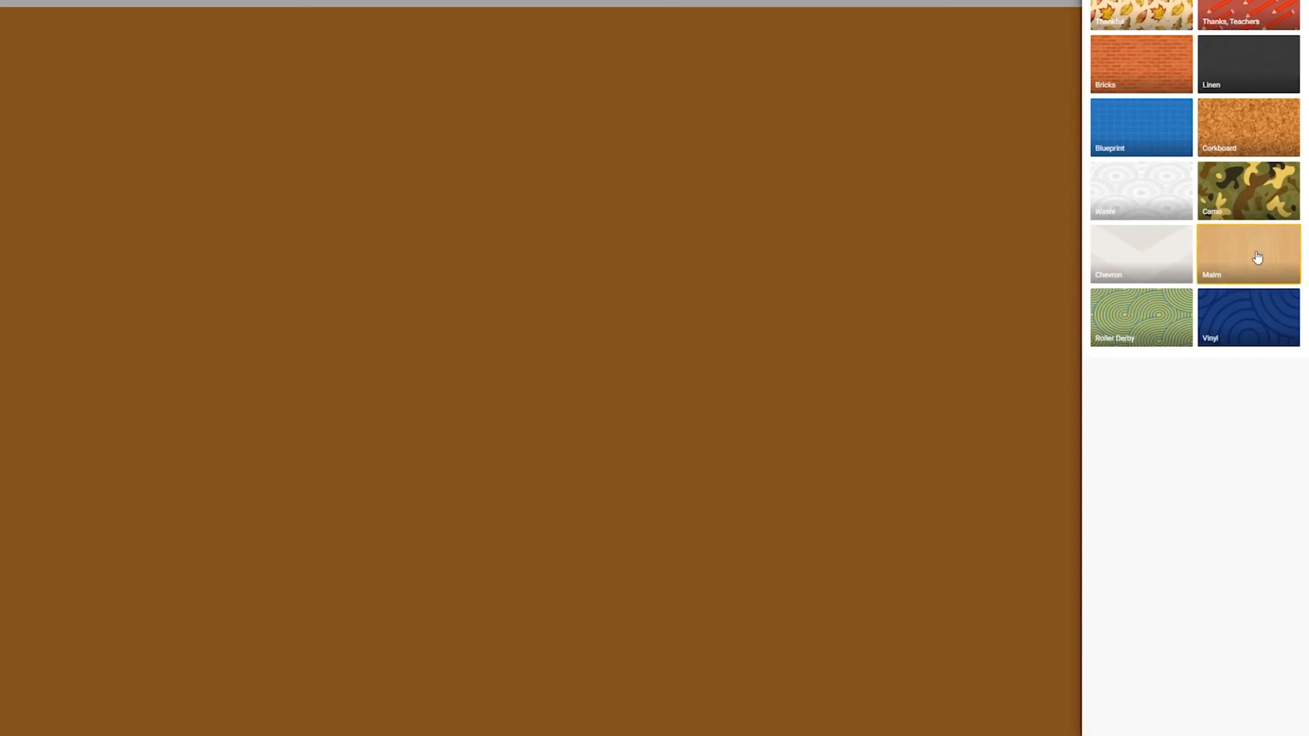
{"action": "left_click", "coordinate": [1257, 257]}
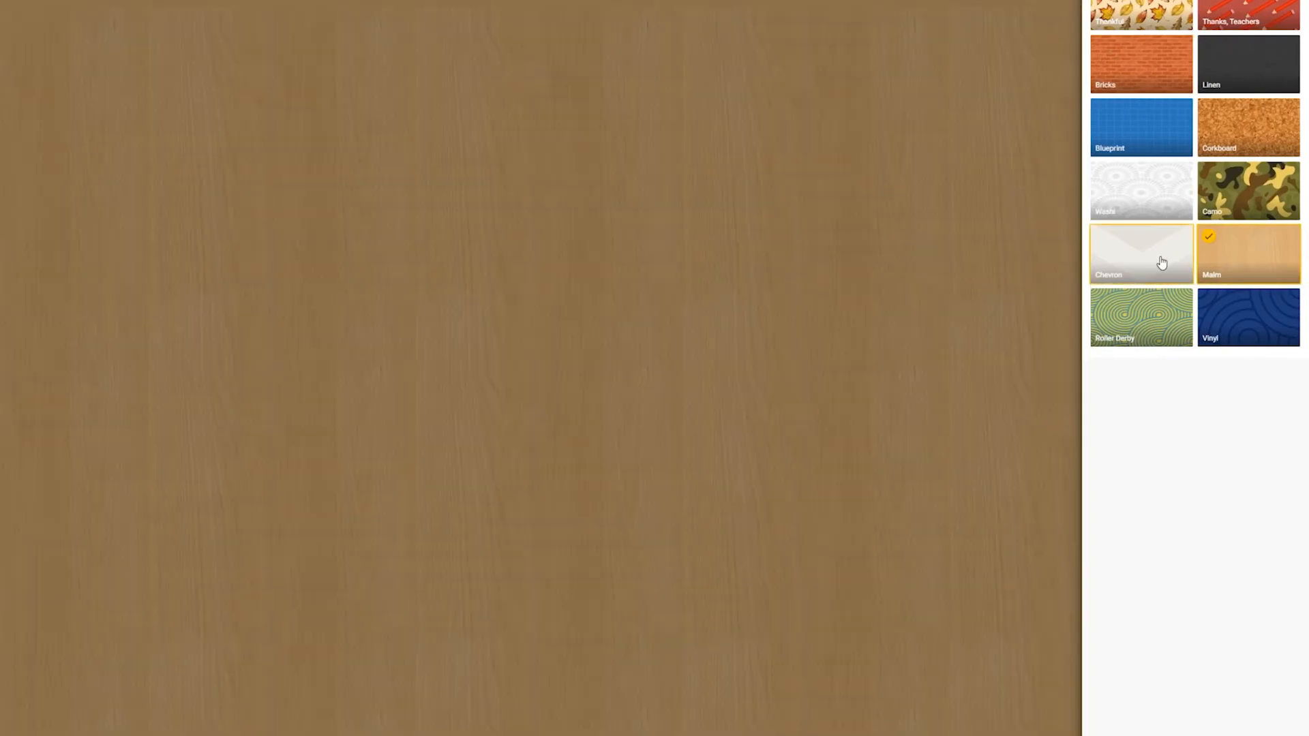
{"action": "left_click", "coordinate": [1162, 263]}
{"action": "left_click", "coordinate": [1277, 266]}
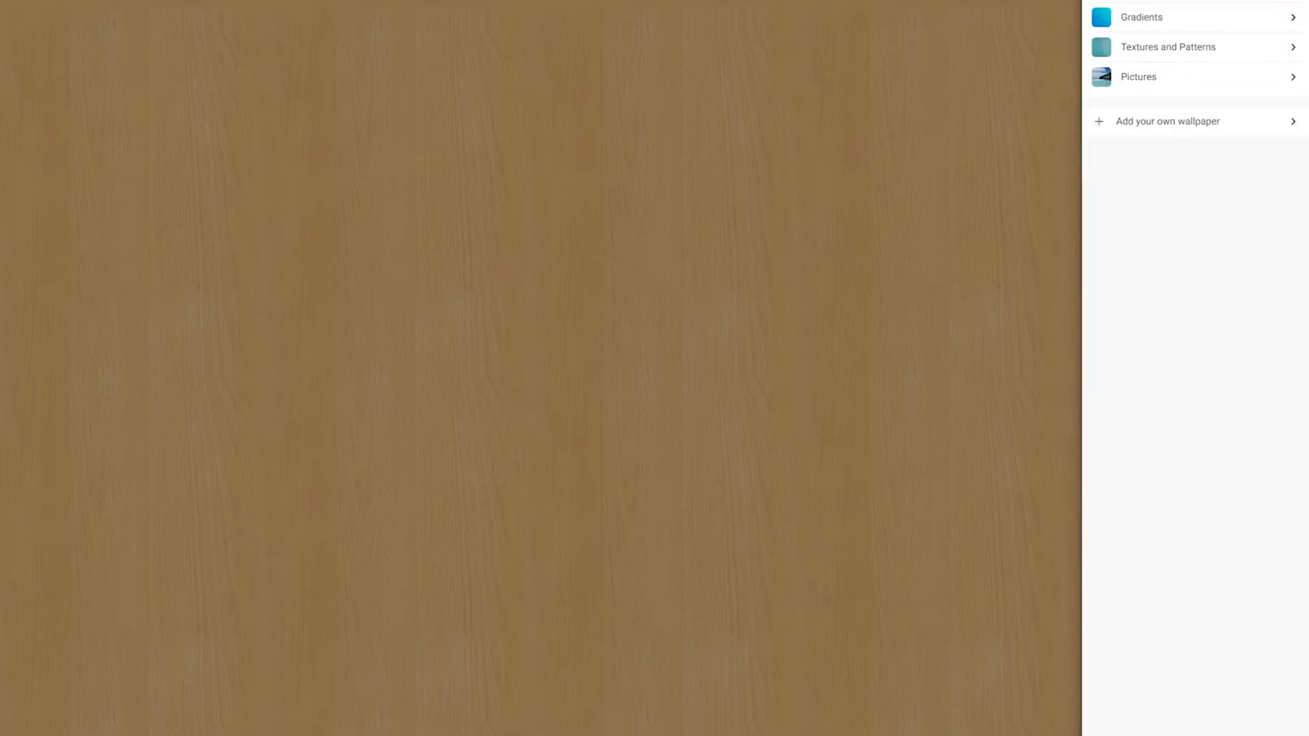
{"action": "left_click", "coordinate": [1098, 1]}
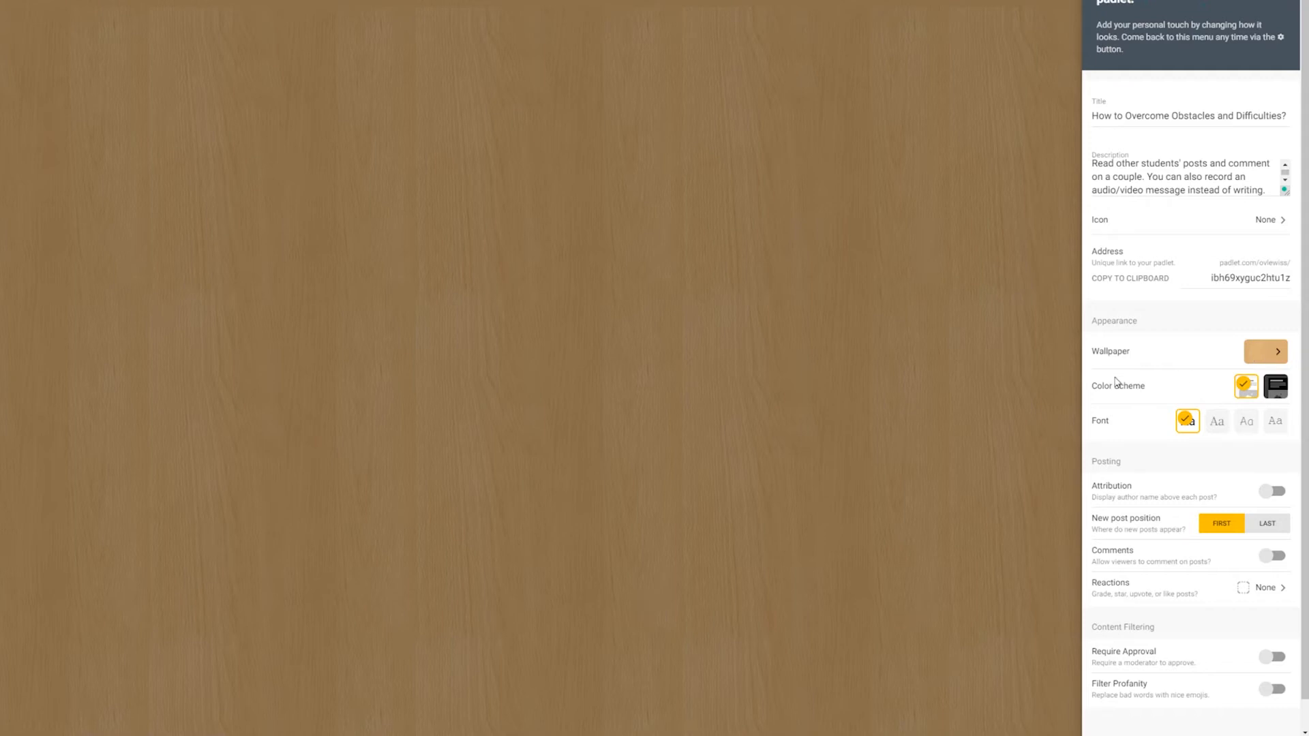
Step: Enable author attribution and comments for posts, and set the reaction type to Like
{"action": "scroll", "coordinate": [1167, 491], "scroll_direction": "down", "scroll_amount": 1}
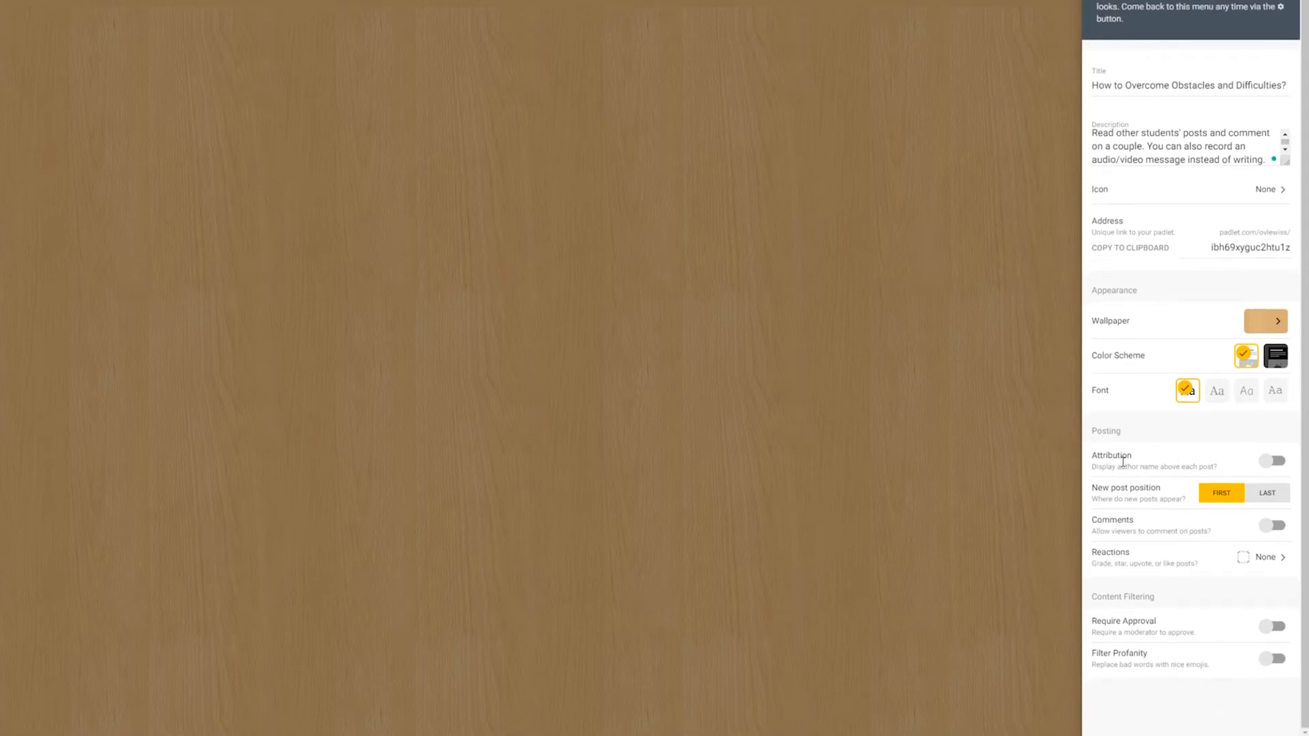
{"action": "left_click", "coordinate": [1275, 462]}
{"action": "left_click", "coordinate": [1271, 525]}
{"action": "left_click", "coordinate": [1241, 557]}
{"action": "left_click", "coordinate": [1161, 28]}
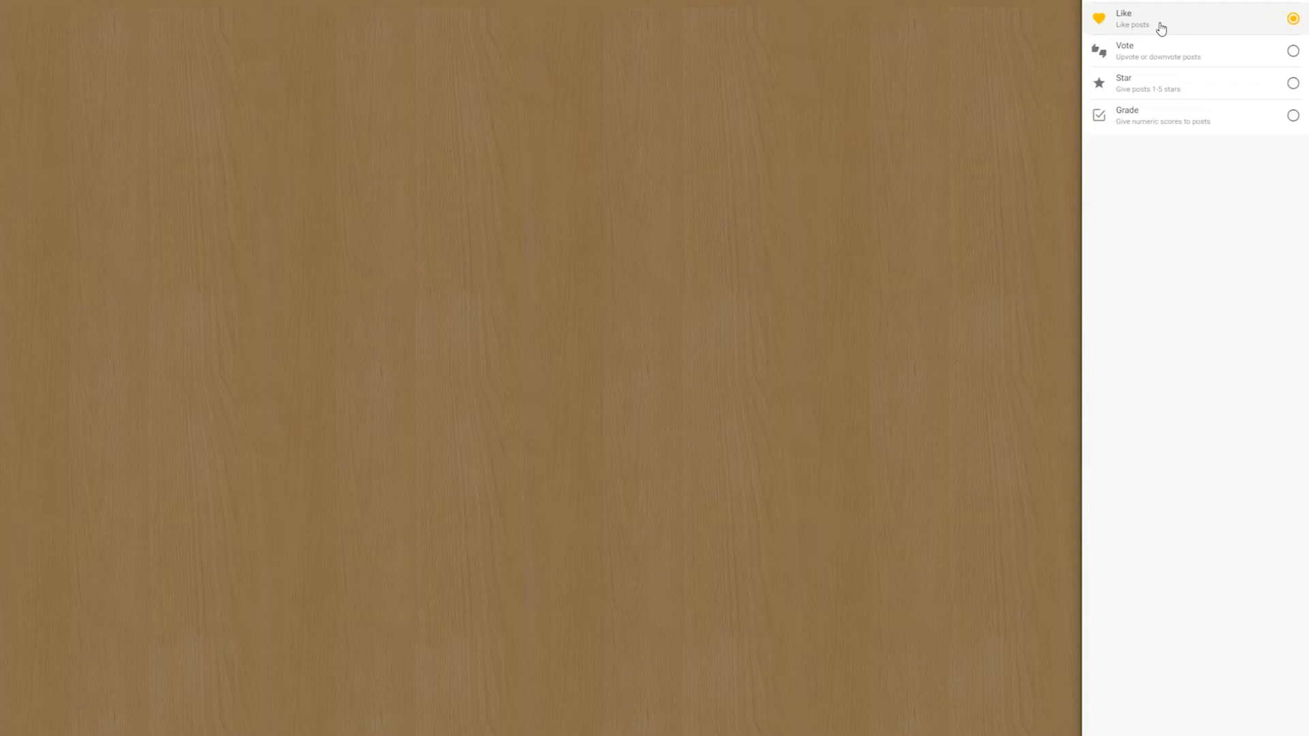
{"action": "left_click", "coordinate": [1100, 1]}
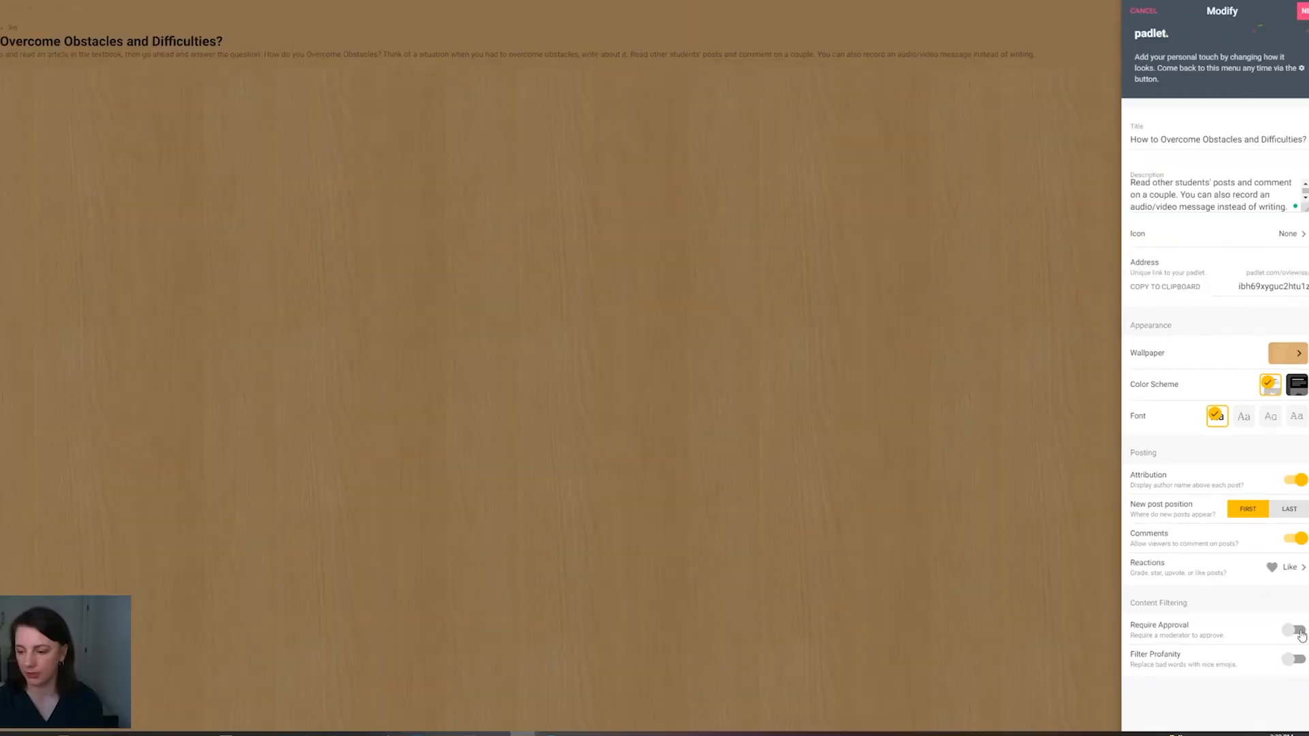
Step: Require moderator approval for posts, and save and close the padlet's settings
{"action": "left_click", "coordinate": [1299, 633]}
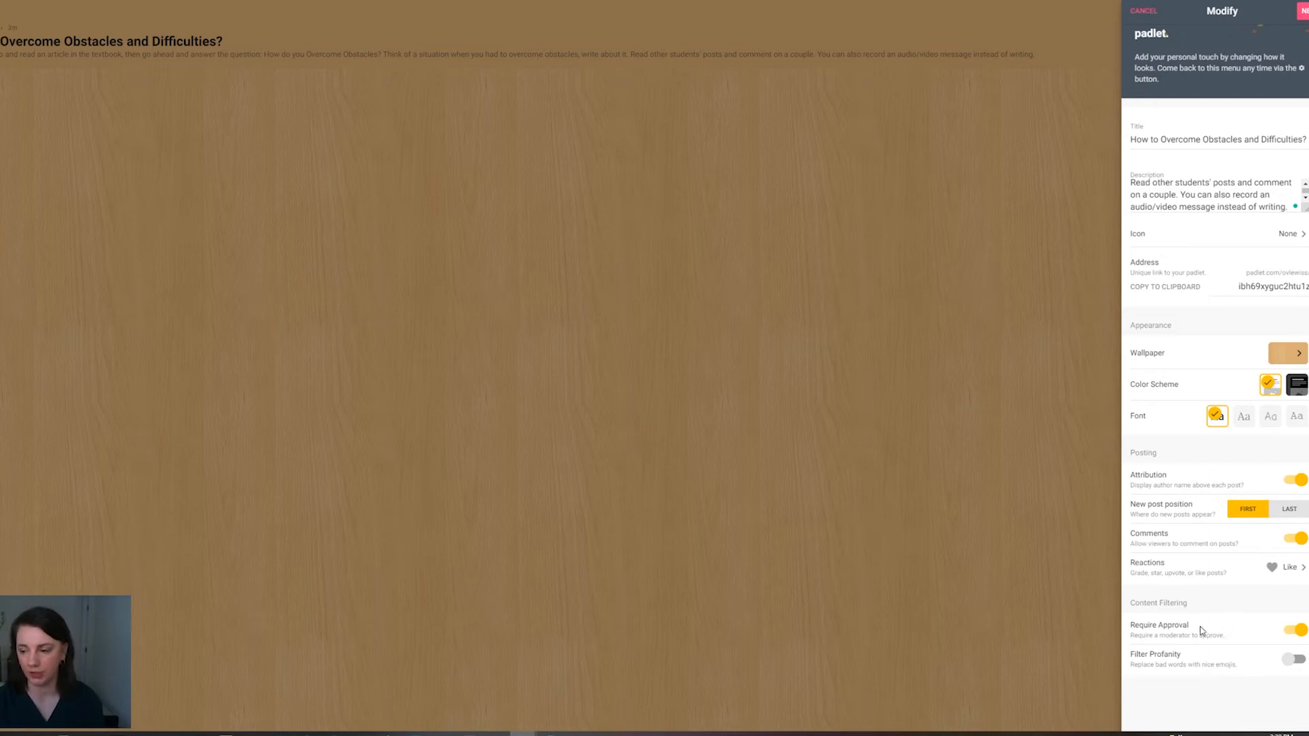
{"action": "left_click", "coordinate": [1302, 11]}
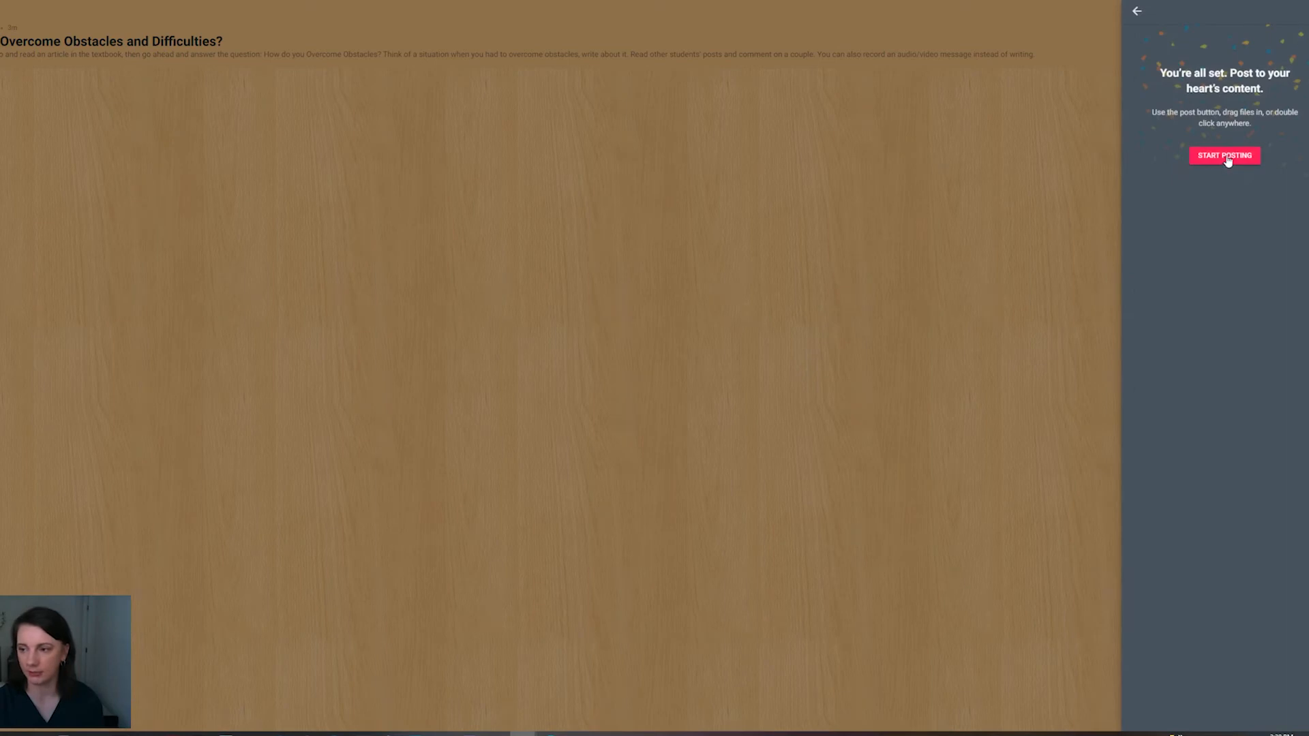
{"action": "left_click", "coordinate": [1139, 13]}
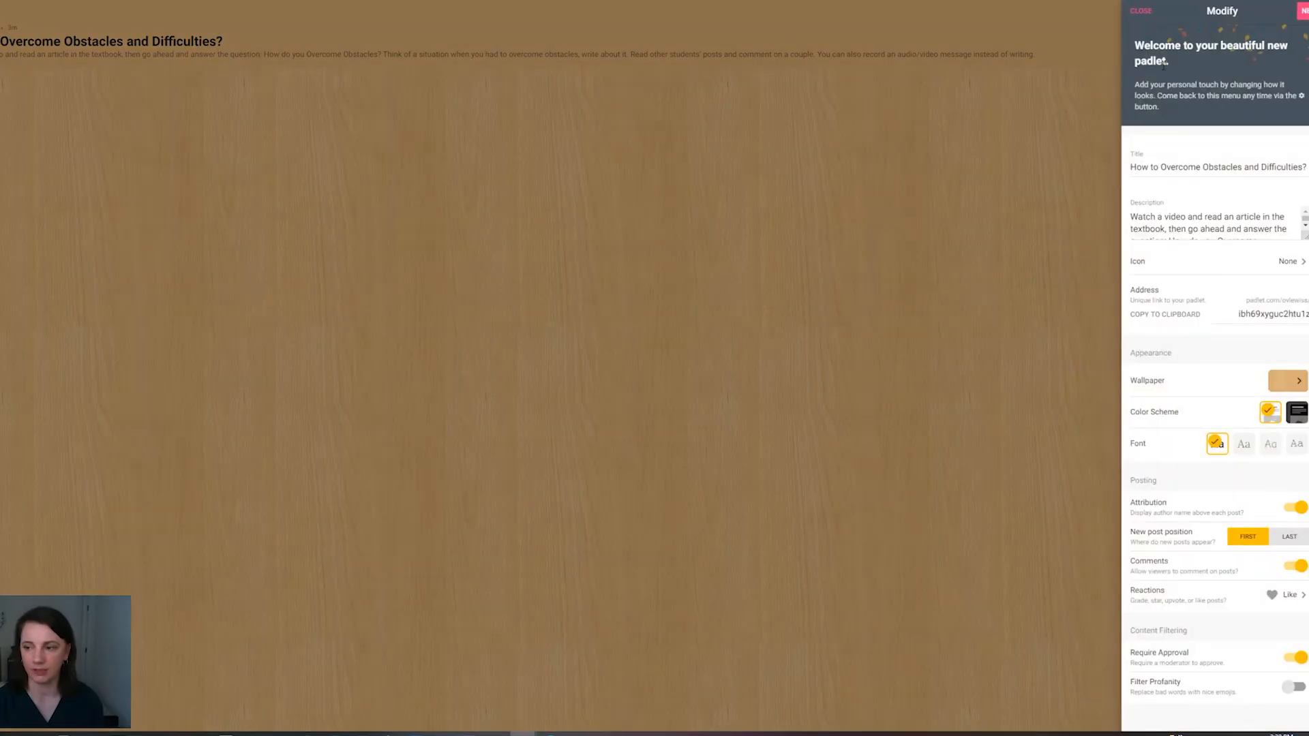
{"action": "left_click", "coordinate": [1140, 11]}
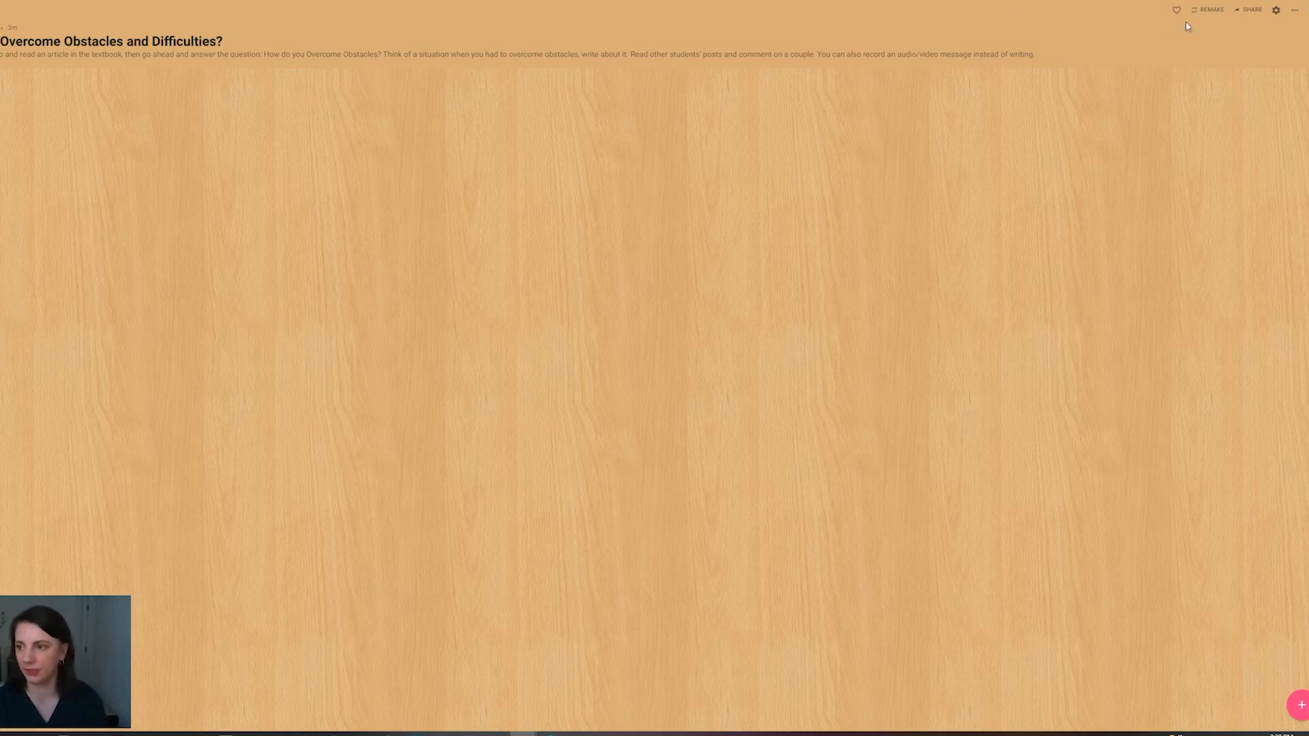
{"action": "left_click", "coordinate": [1275, 10]}
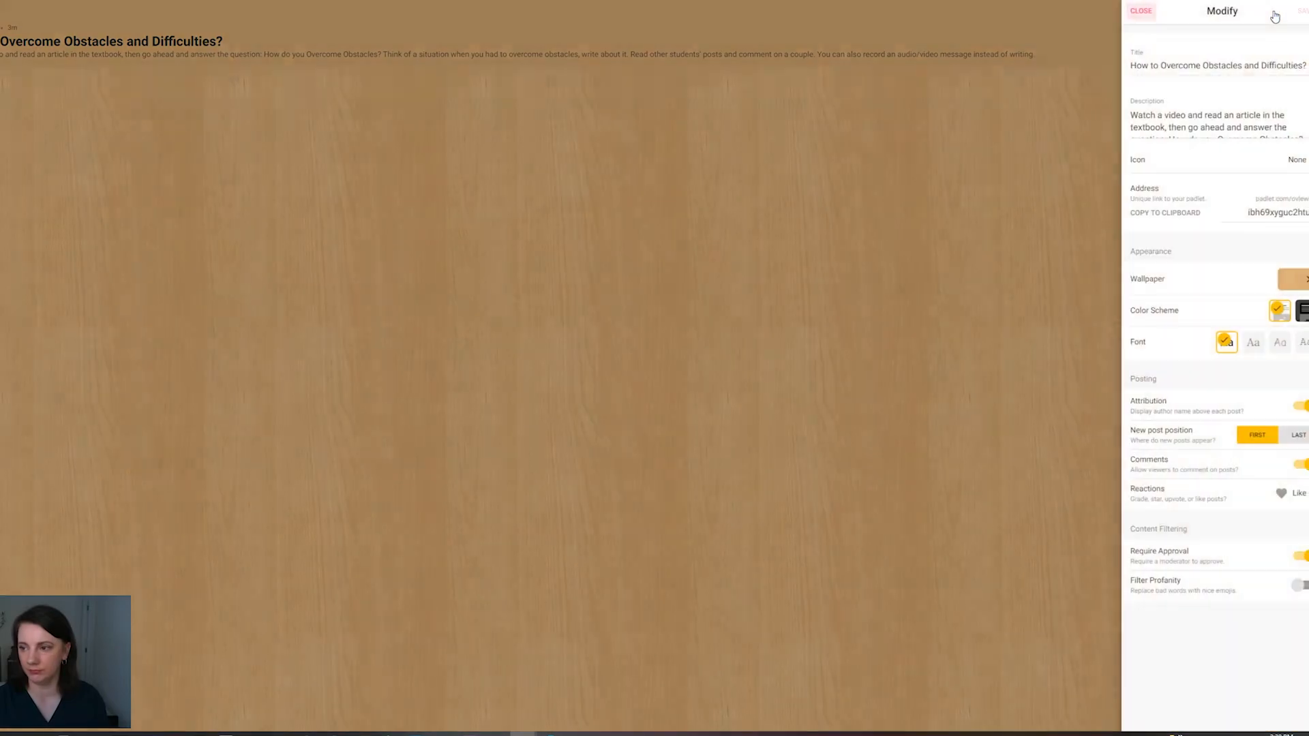
{"action": "left_click", "coordinate": [1140, 11]}
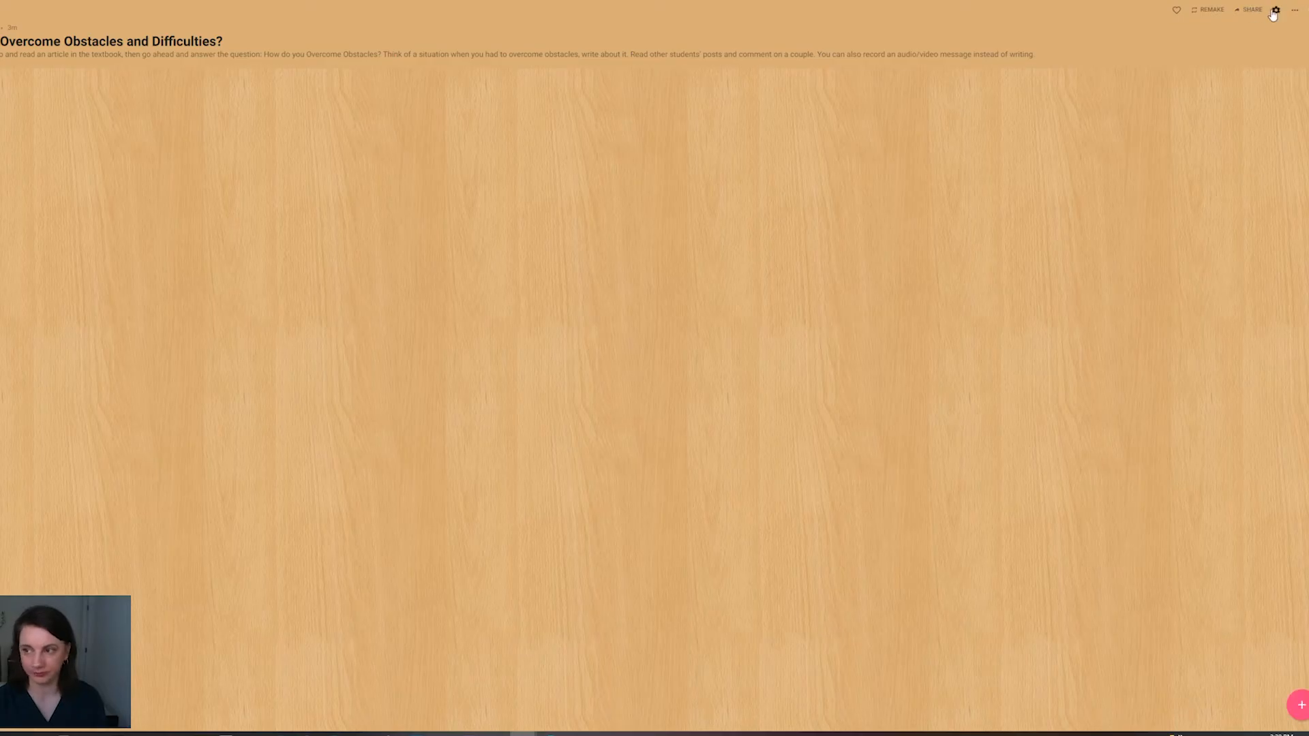
{"action": "left_click", "coordinate": [1275, 10]}
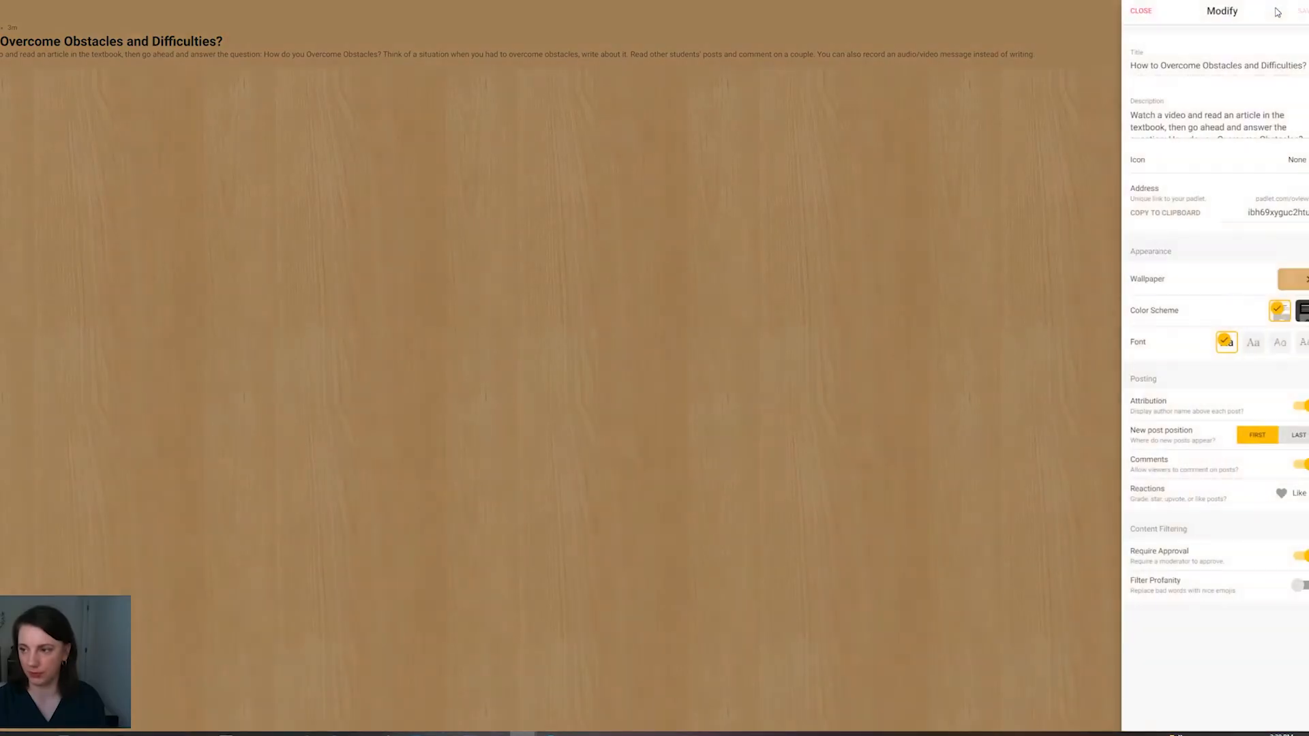
{"action": "left_click", "coordinate": [1140, 11]}
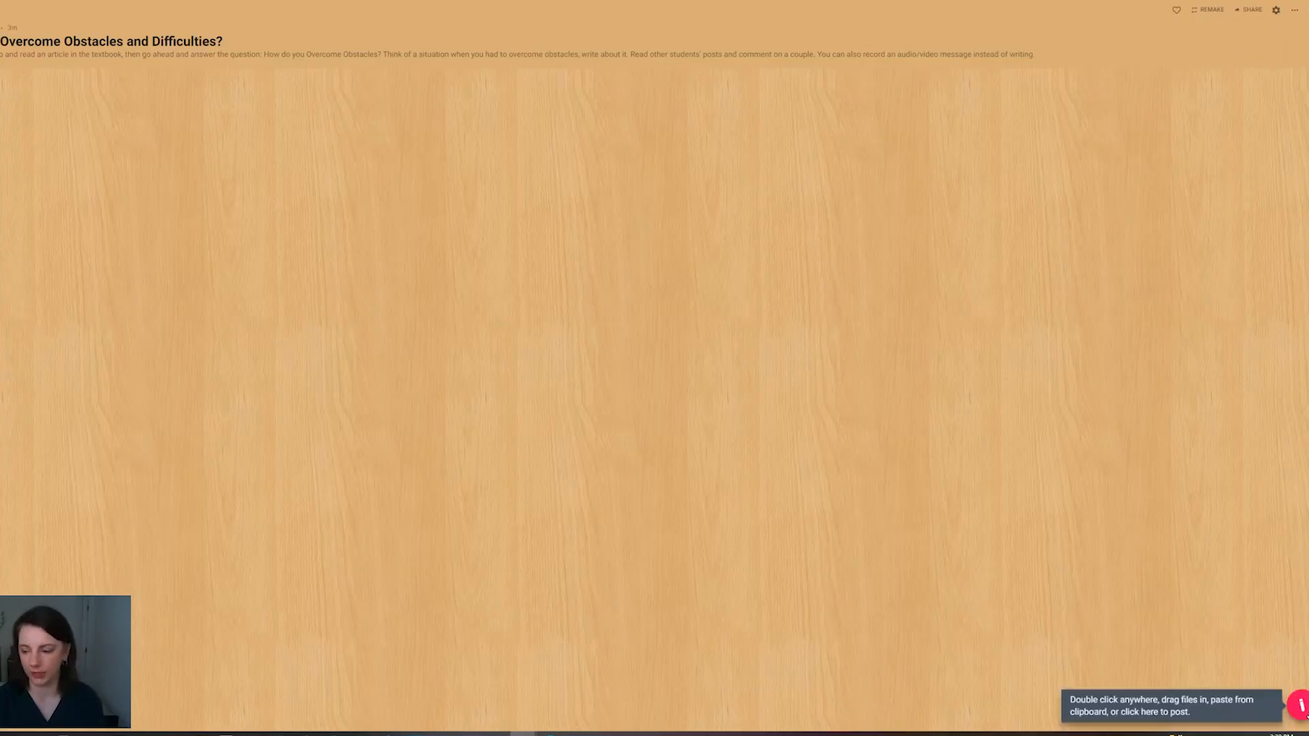
Step: Add a post linking the TED talk on overcoming obstacles, titled "Overcoming Obstacles", with the text "Watch this ted Talk first"
{"action": "left_click", "coordinate": [1299, 706]}
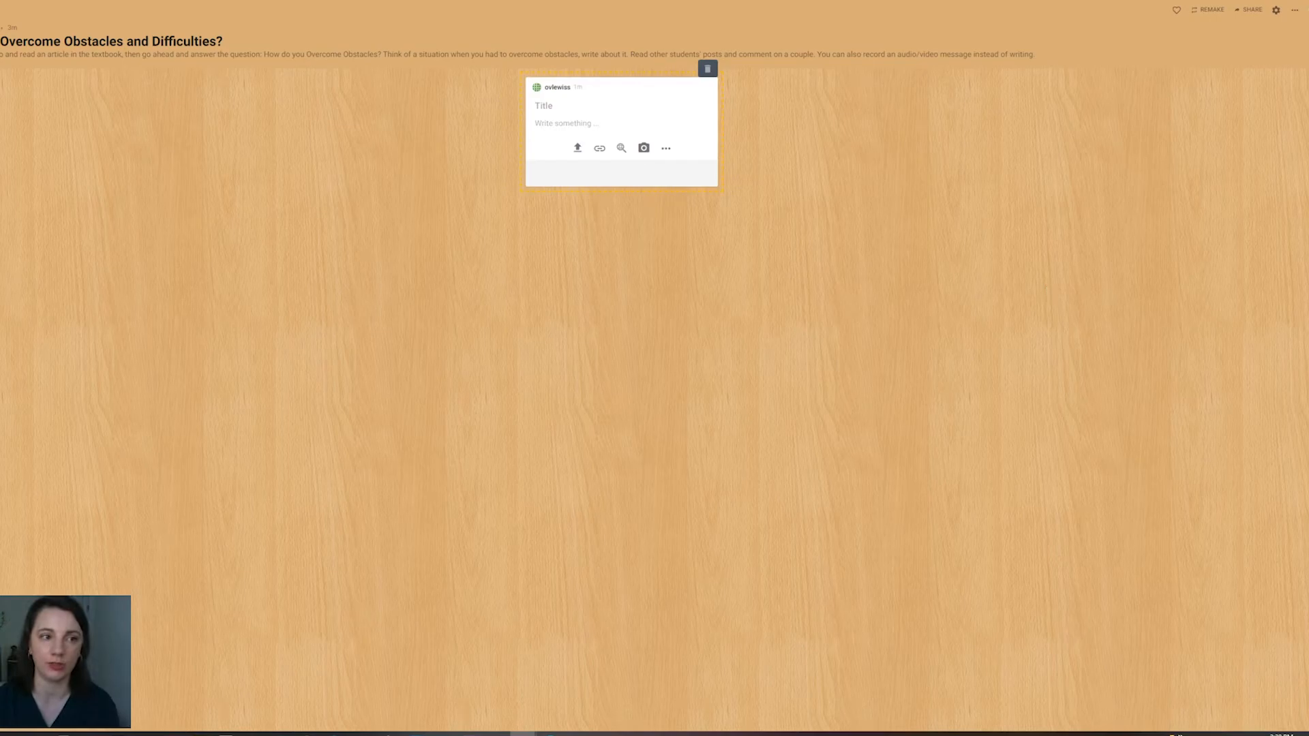
{"action": "left_click", "coordinate": [157, 0]}
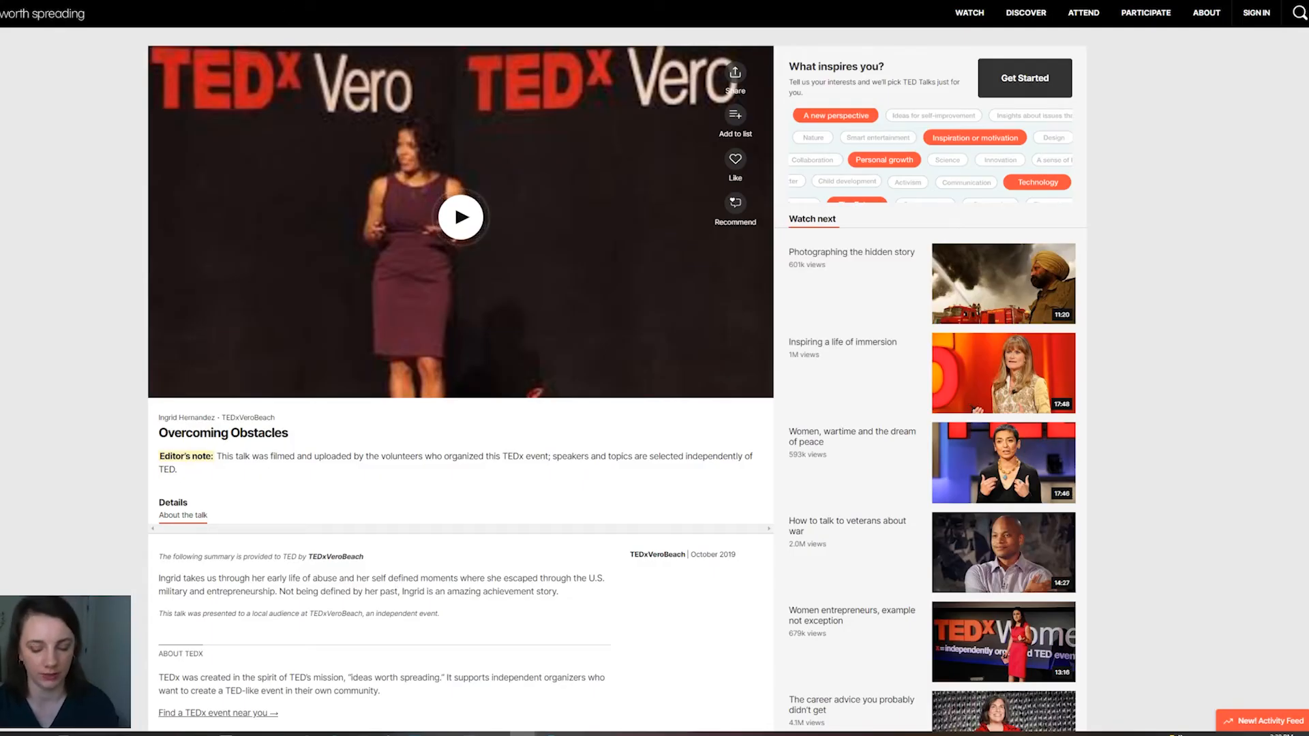
{"action": "left_click", "coordinate": [41, 0]}
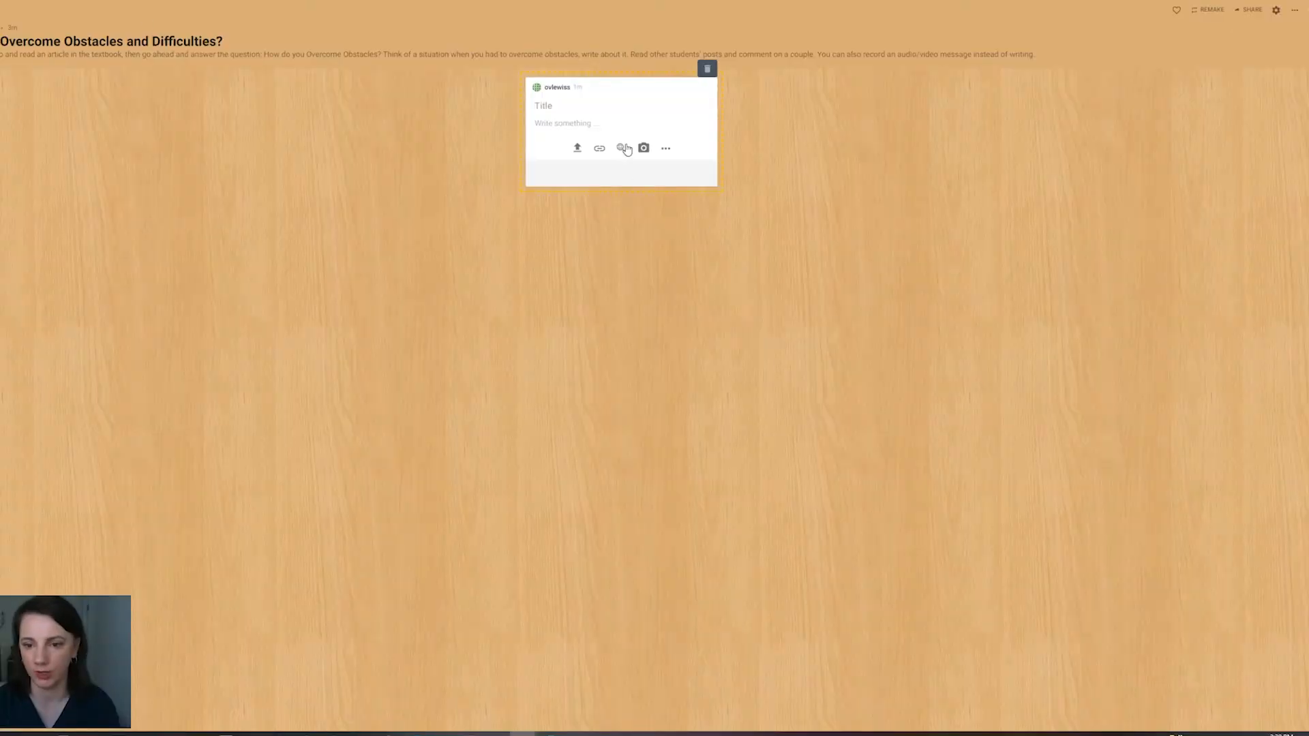
{"action": "left_click", "coordinate": [666, 150]}
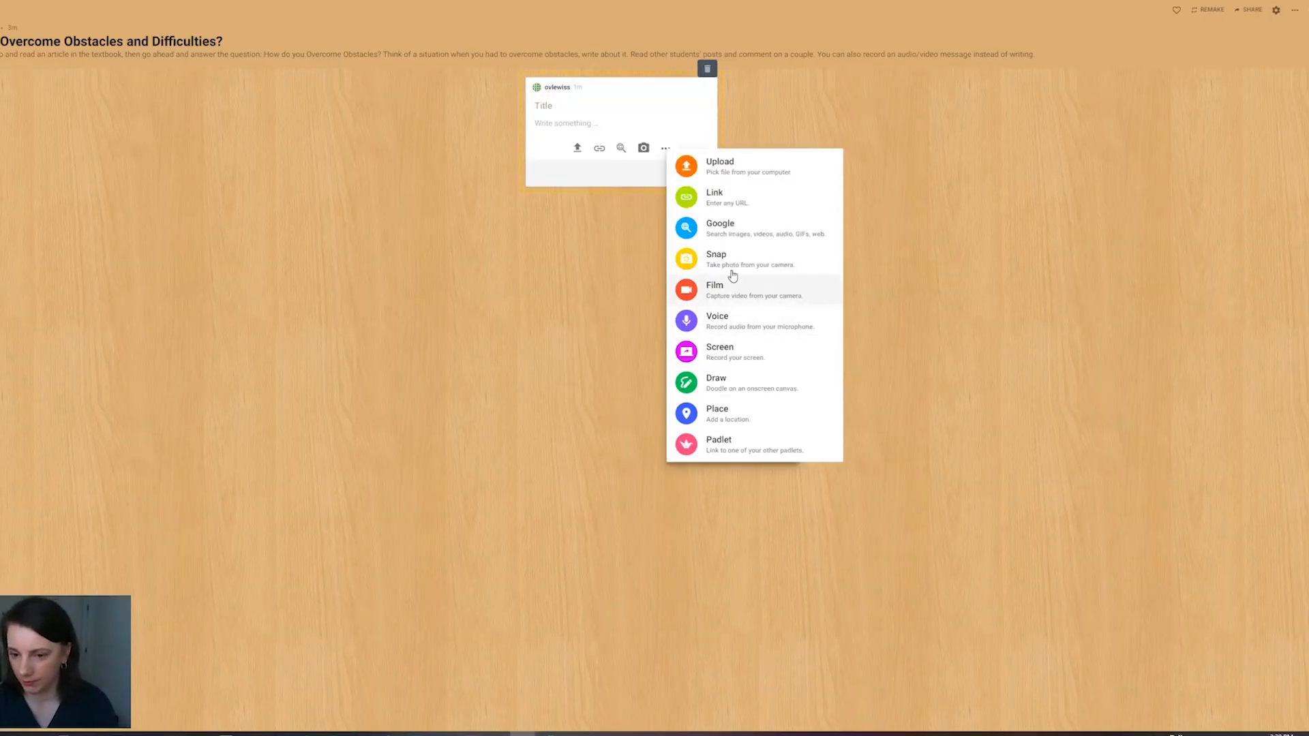
{"action": "left_click", "coordinate": [731, 198]}
{"action": "key", "text": "ctrl+v"}
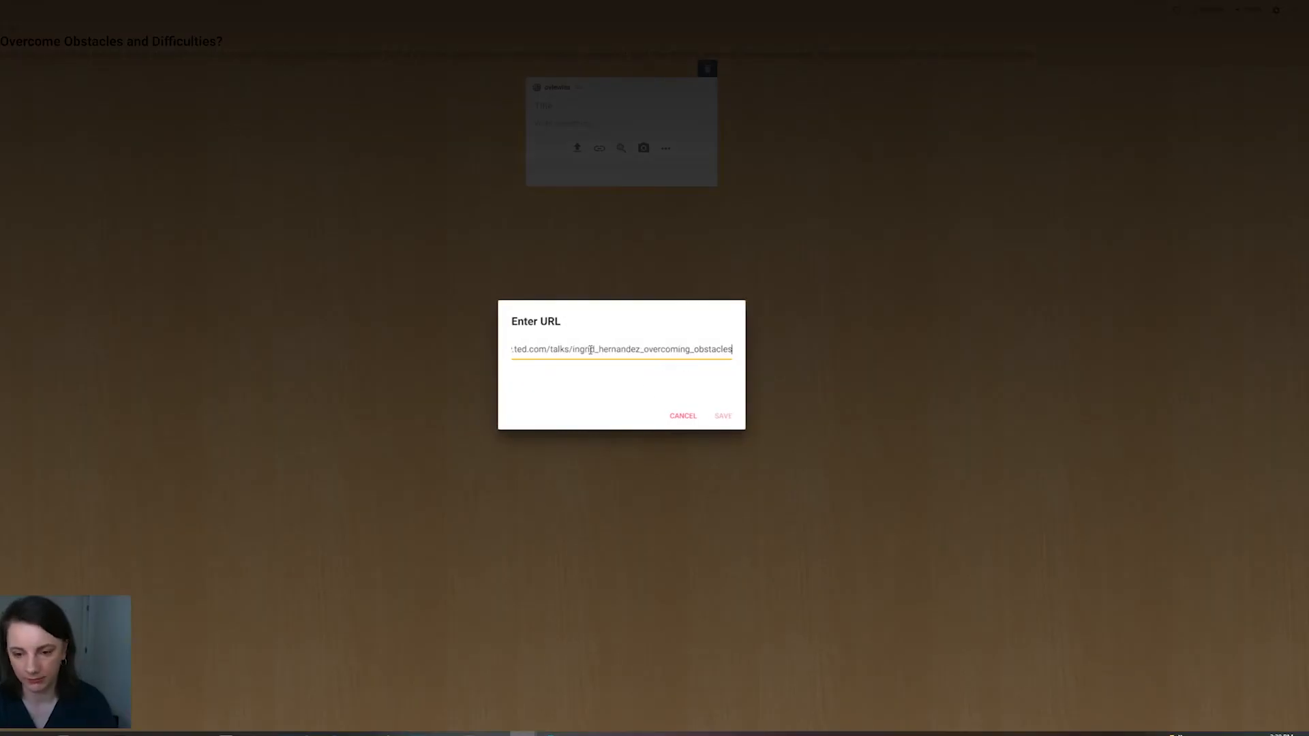
{"action": "left_click", "coordinate": [722, 415]}
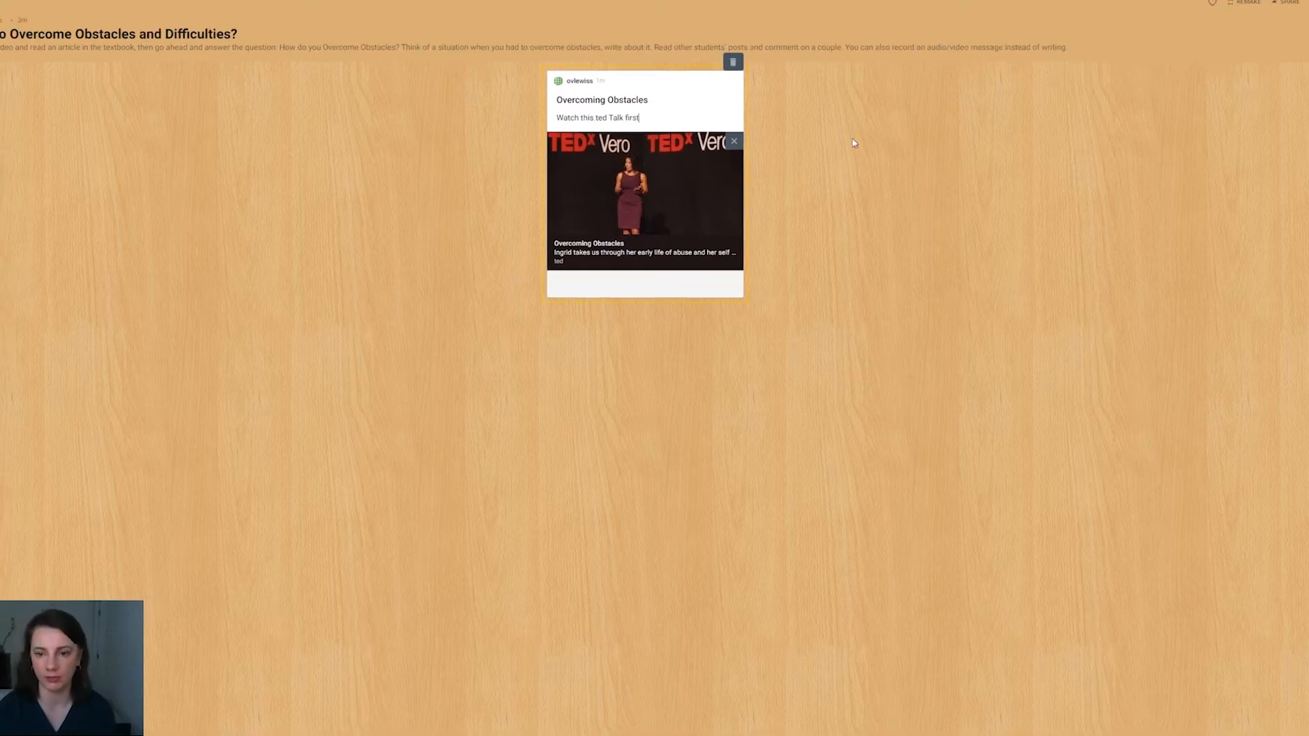
{"action": "left_click", "coordinate": [854, 143]}
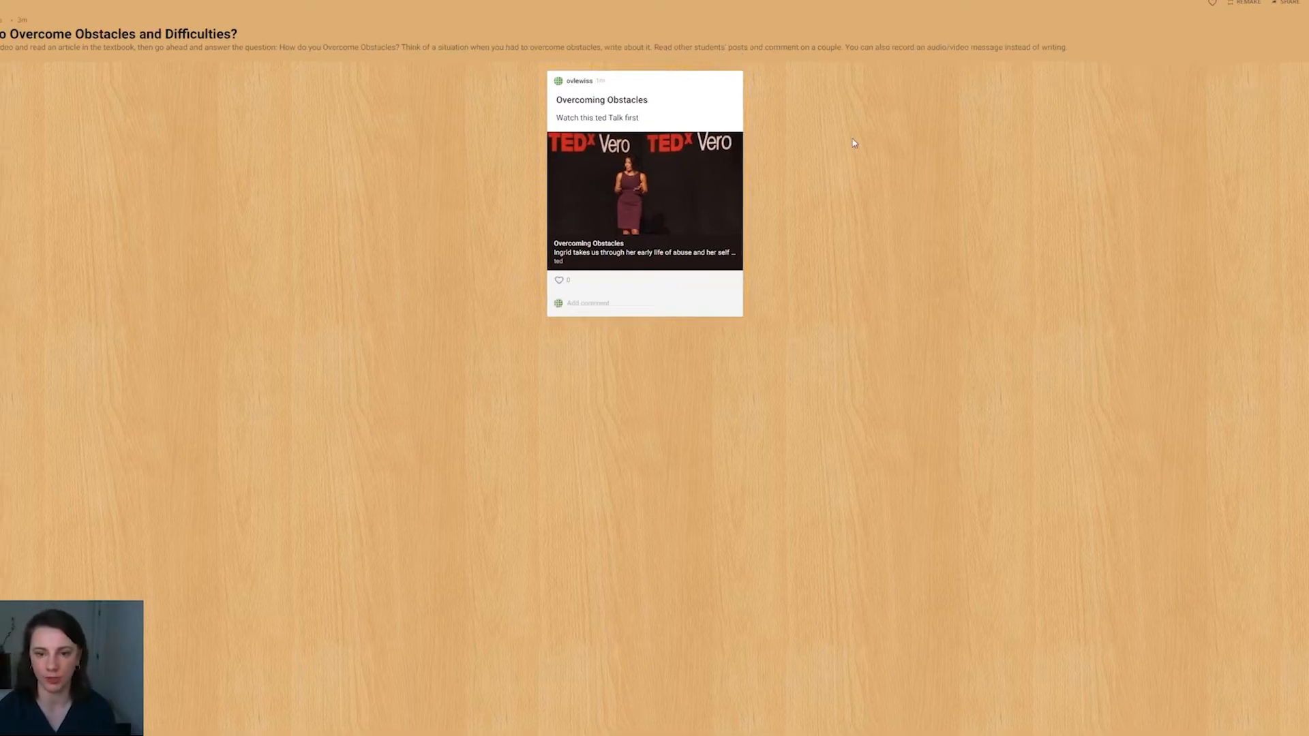
Step: Try to move the "Overcoming Obstacles" post toward the wall's left edge, and colour the post yellow
{"action": "left_click_drag", "start_coordinate": [645, 193], "coordinate": [47, 213]}
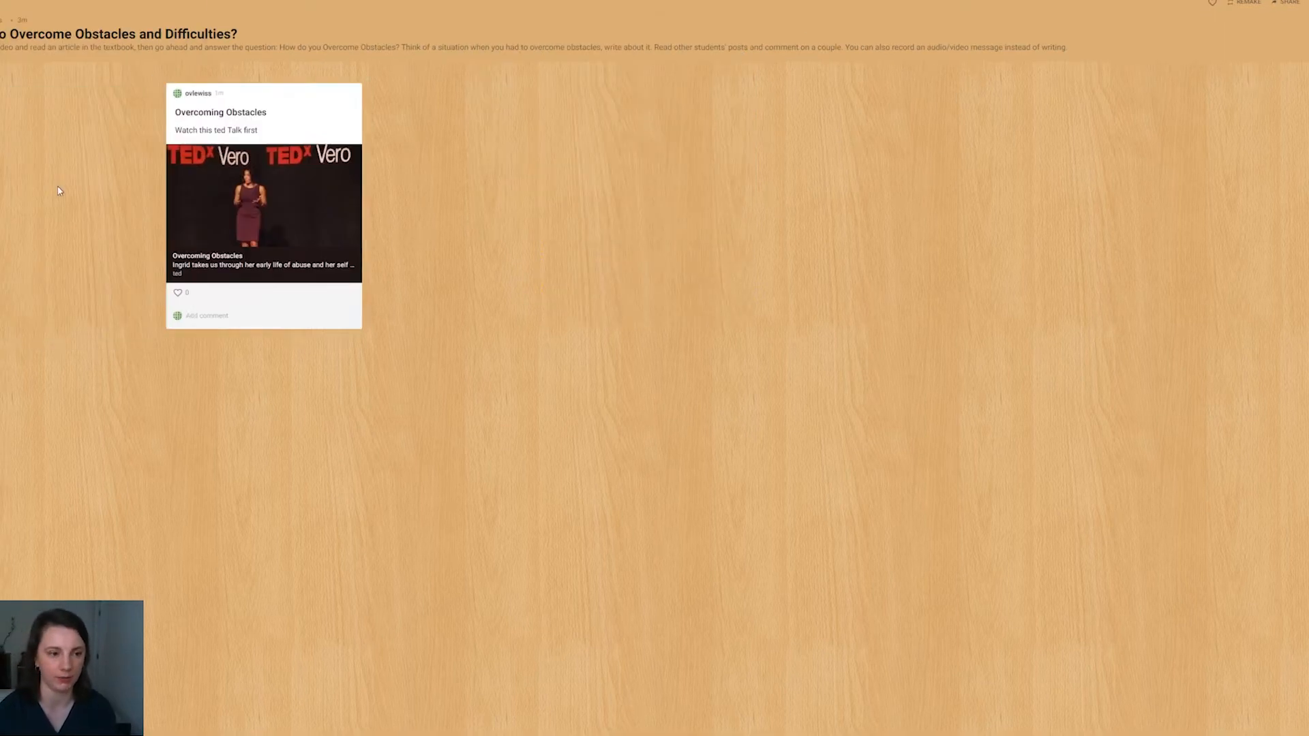
{"action": "mouse_move", "coordinate": [698, 85]}
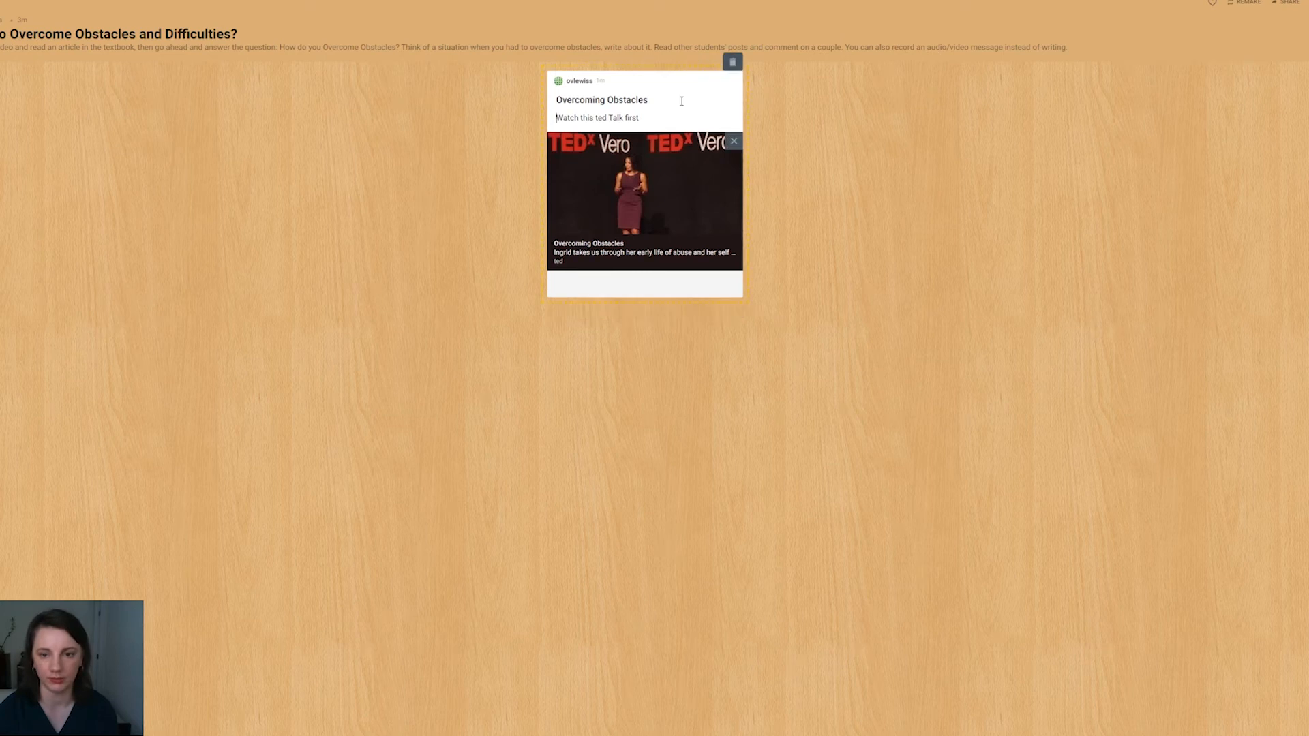
{"action": "left_click", "coordinate": [728, 66]}
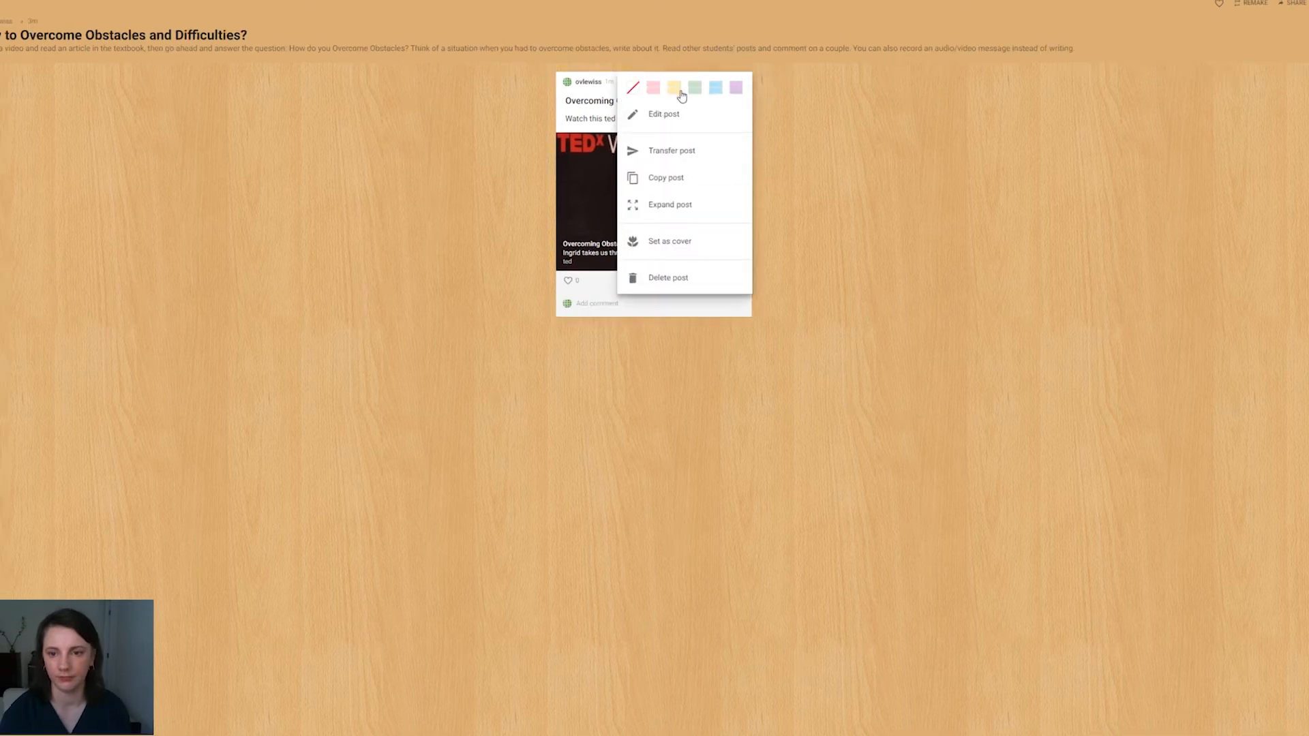
{"action": "left_click", "coordinate": [681, 96]}
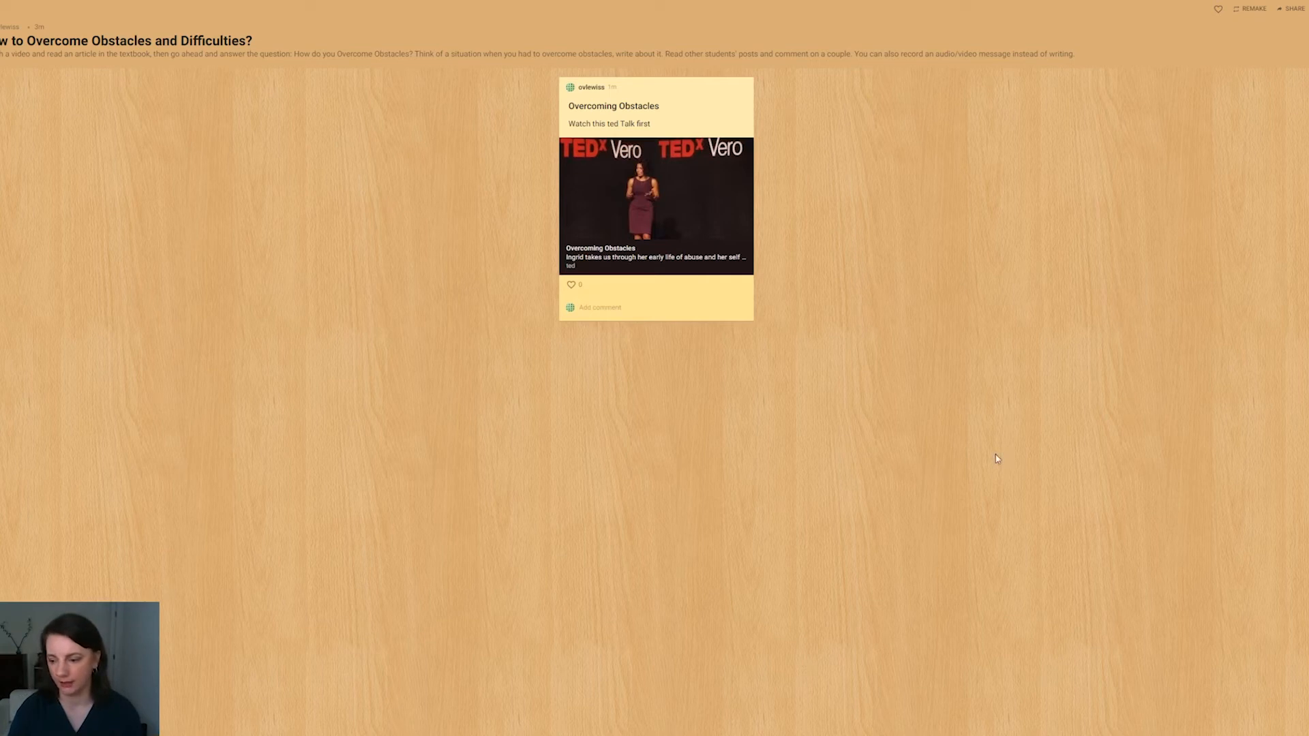
Step: Add a second post with a voice recording made from the microphone, title it "Vocabulary Work", and colour it green
{"action": "left_click", "coordinate": [1307, 717]}
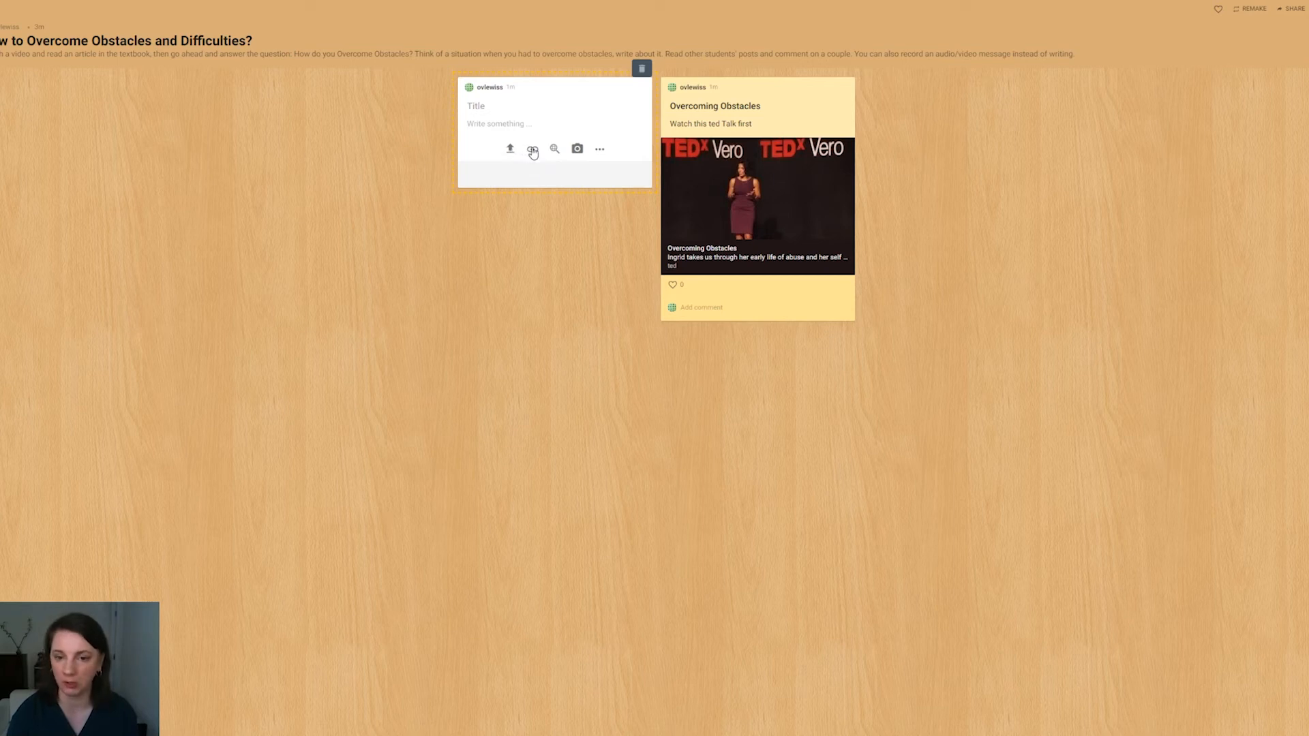
{"action": "left_click", "coordinate": [554, 150]}
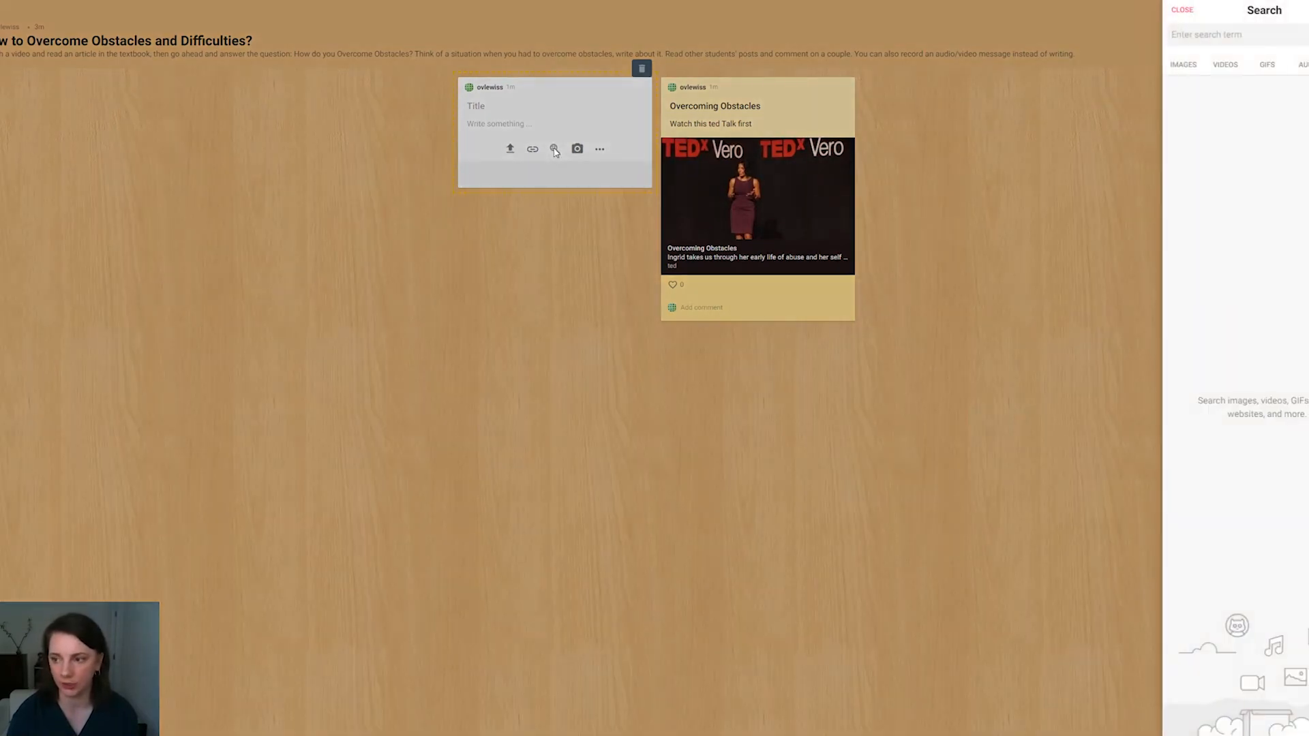
{"action": "left_click", "coordinate": [600, 150]}
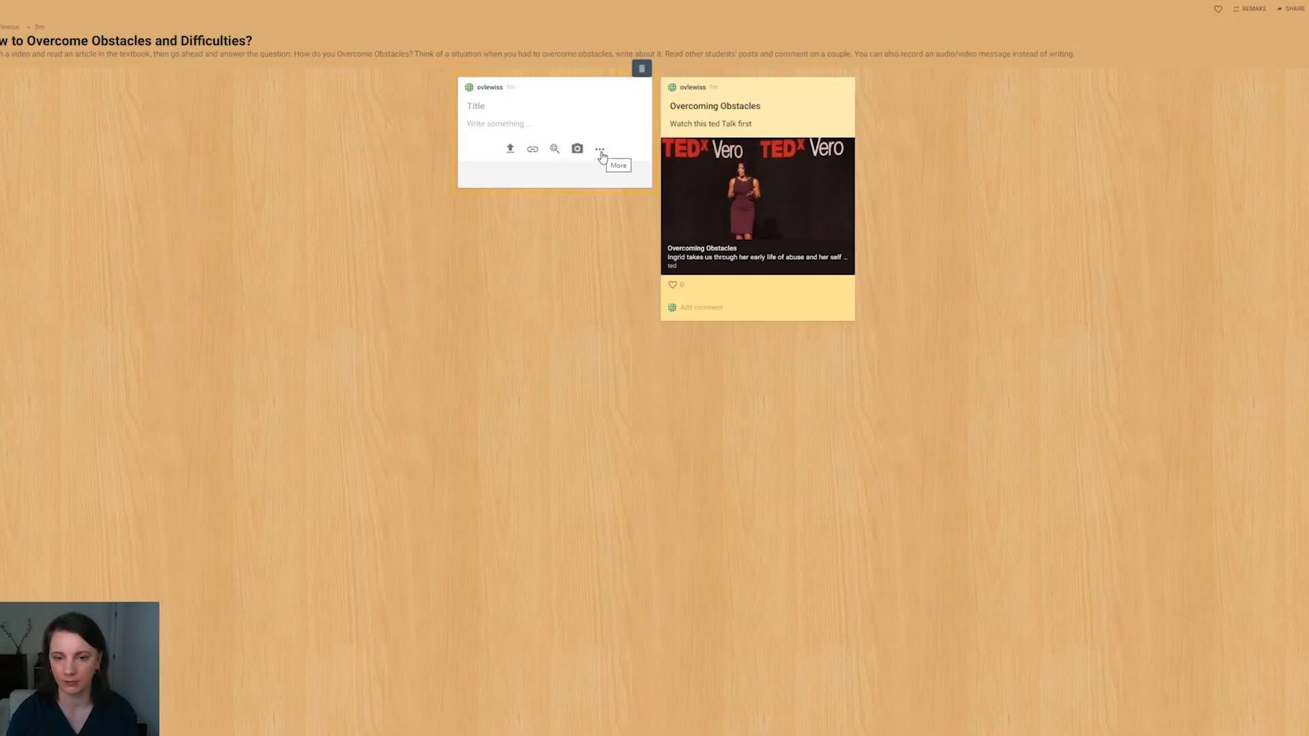
{"action": "left_click", "coordinate": [600, 151]}
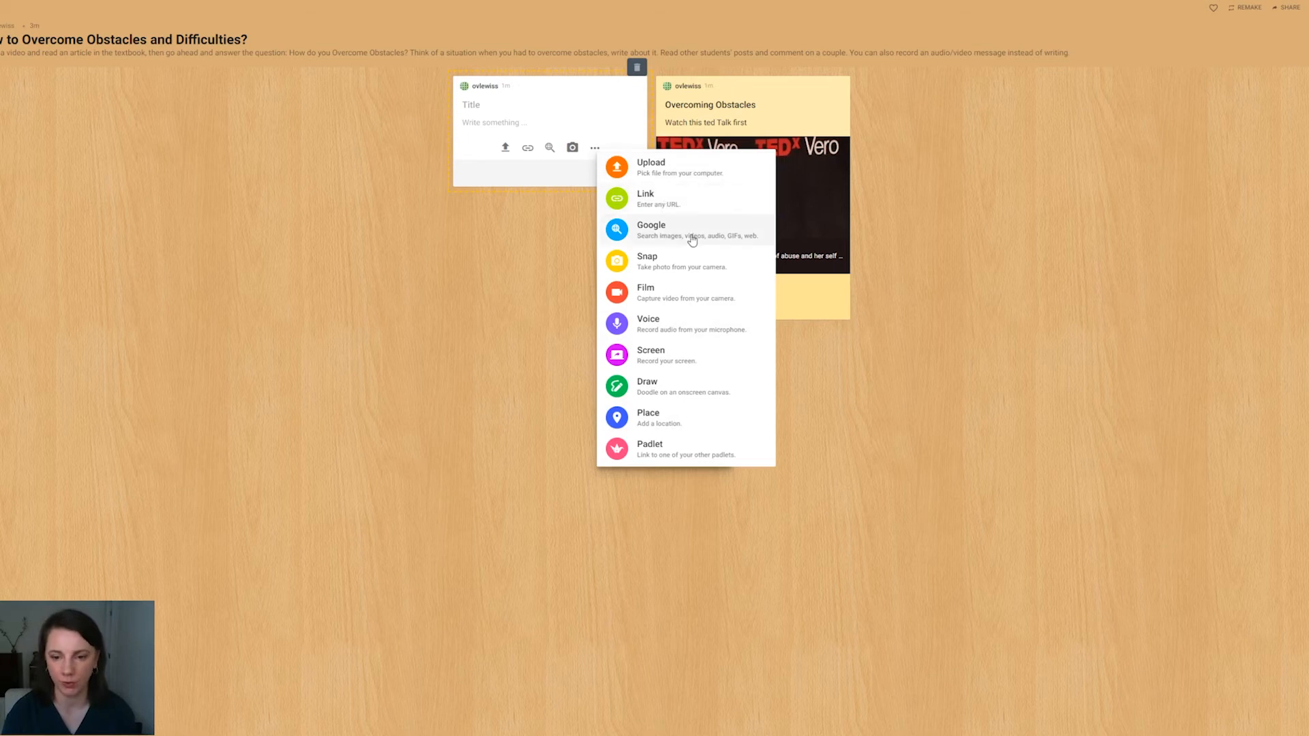
{"action": "left_click", "coordinate": [695, 325]}
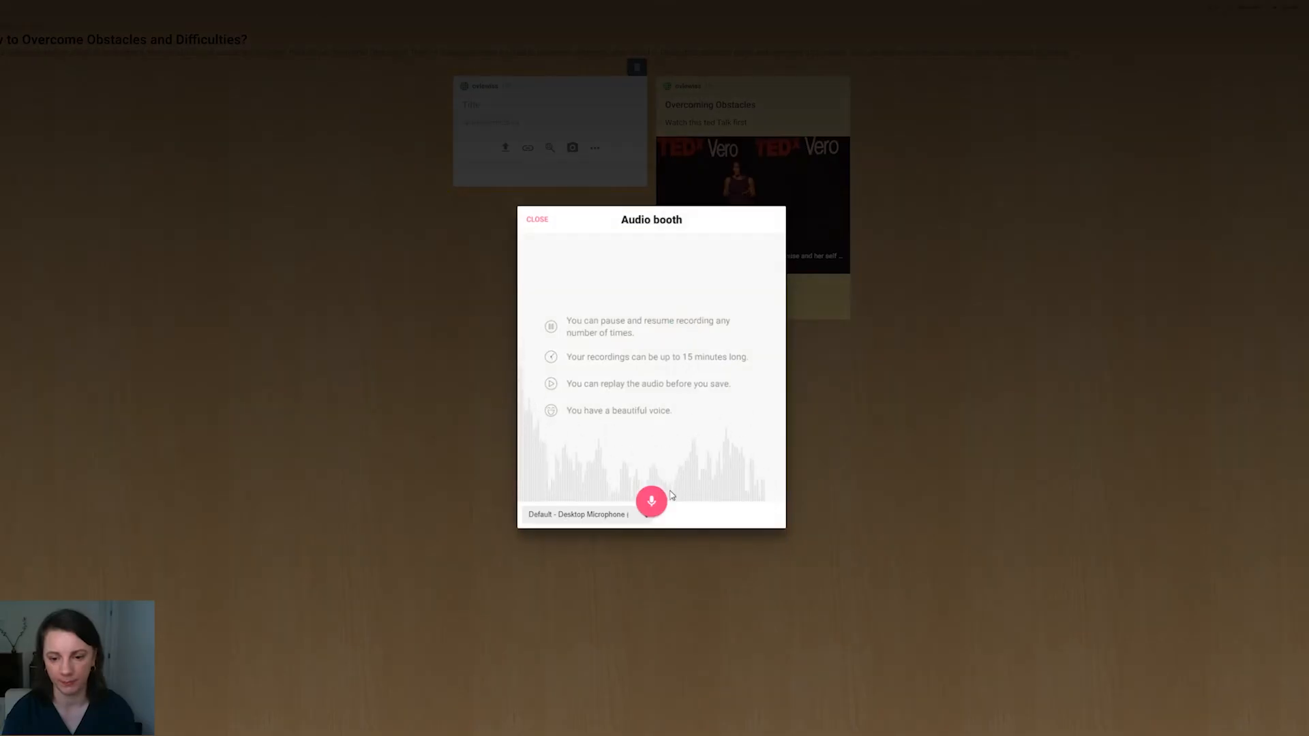
{"action": "left_click", "coordinate": [651, 496]}
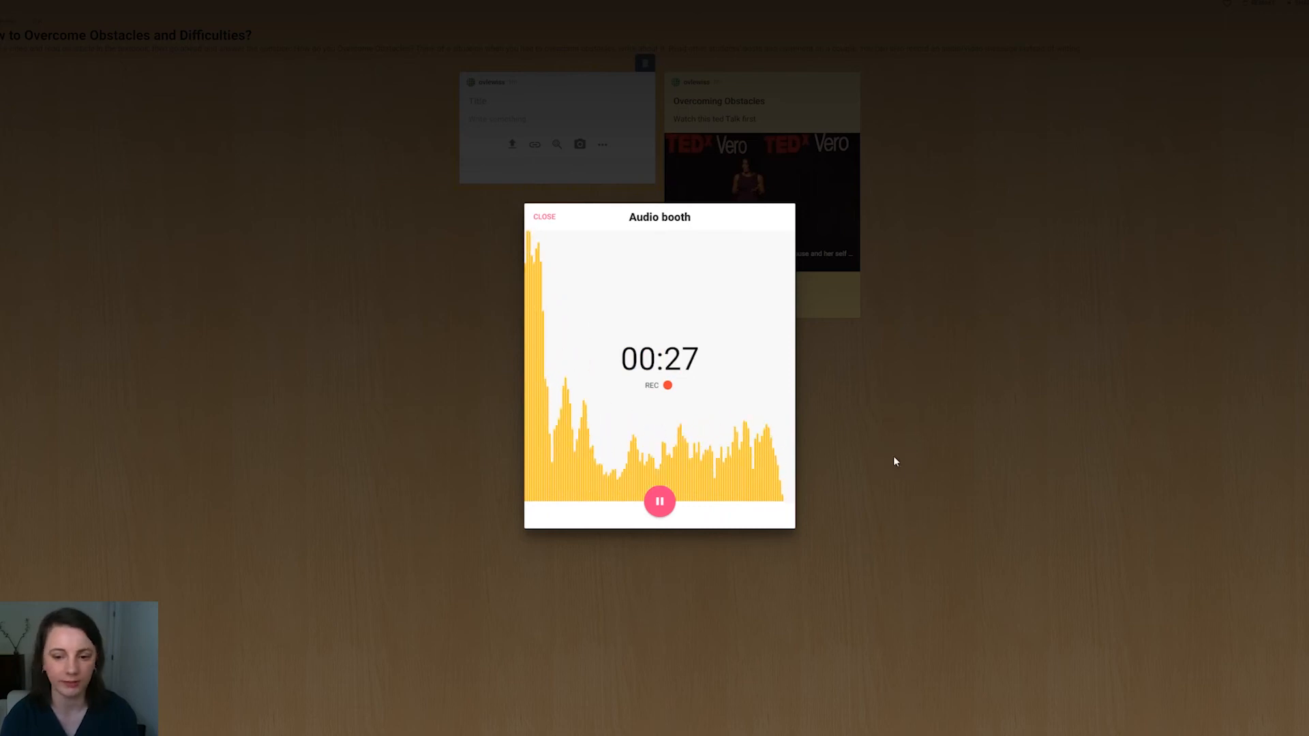
{"action": "left_click", "coordinate": [660, 501]}
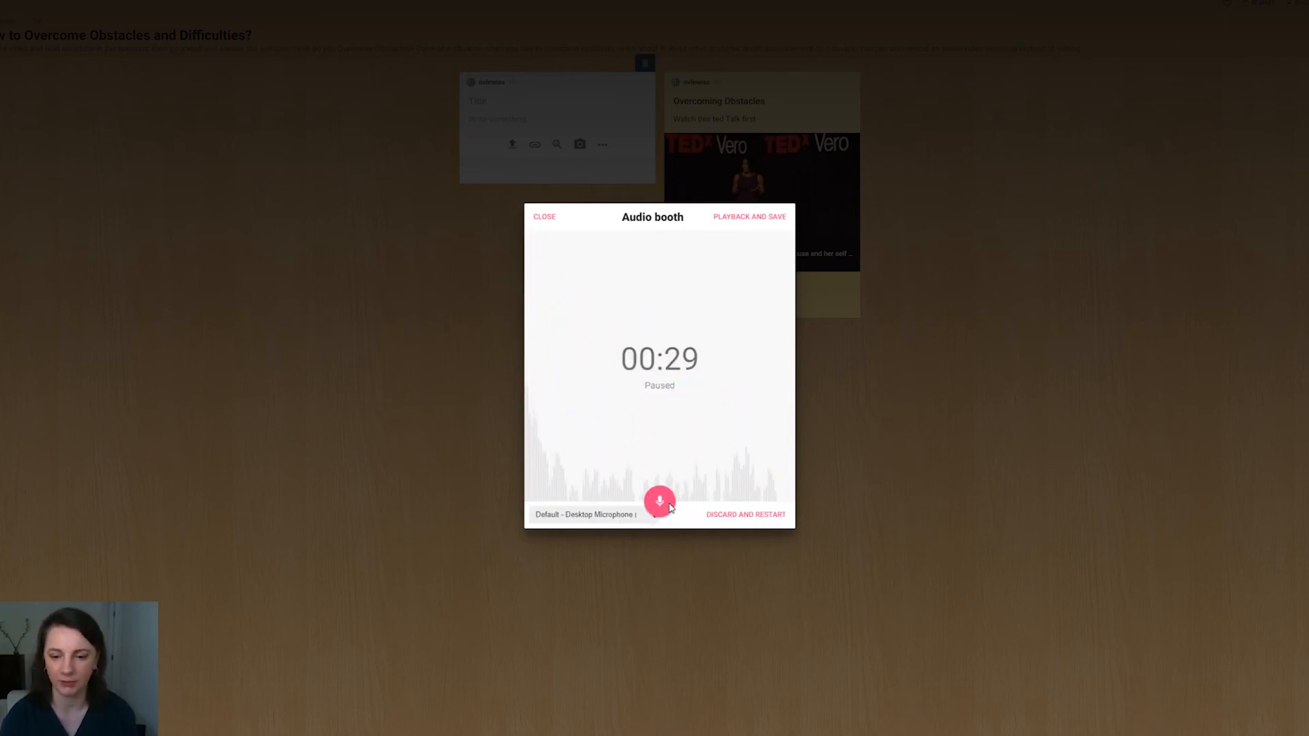
{"action": "left_click", "coordinate": [734, 216]}
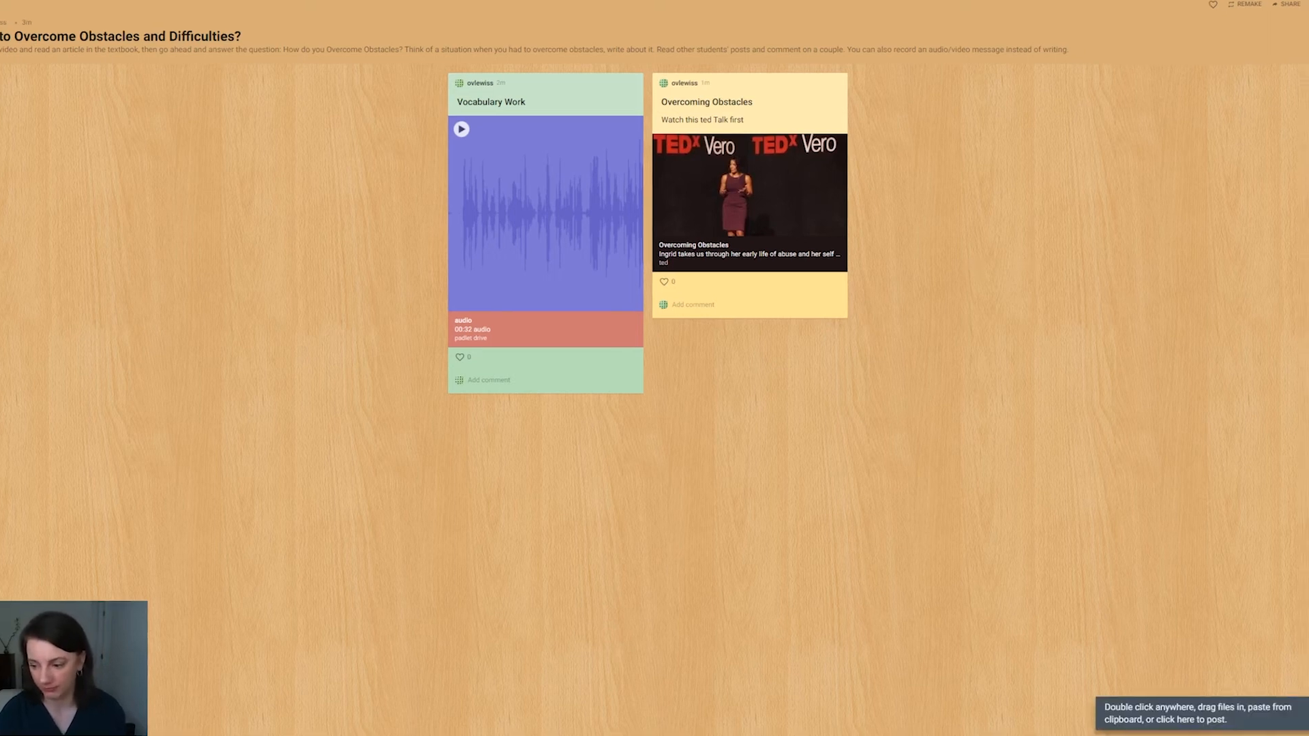
{"action": "left_click", "coordinate": [1305, 717]}
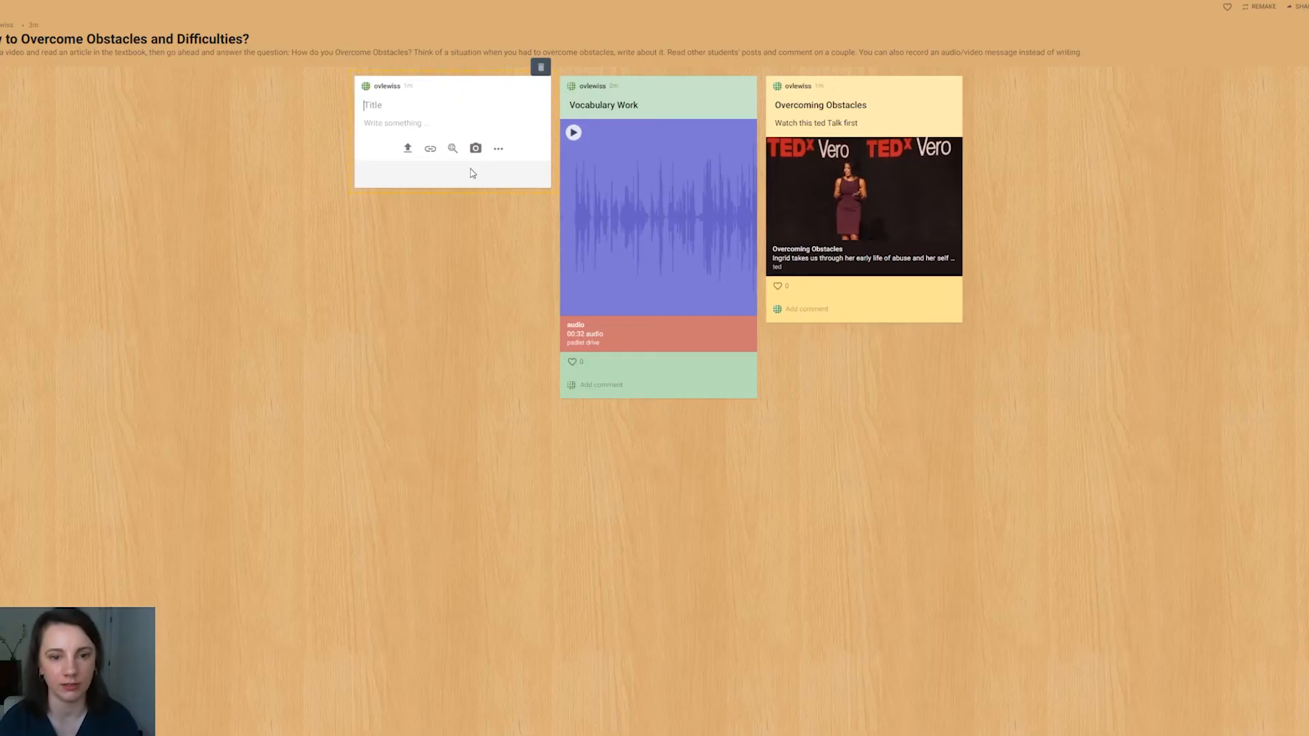
{"action": "left_click", "coordinate": [431, 148]}
{"action": "type", "text": "https://www.thesaurus.com/"}
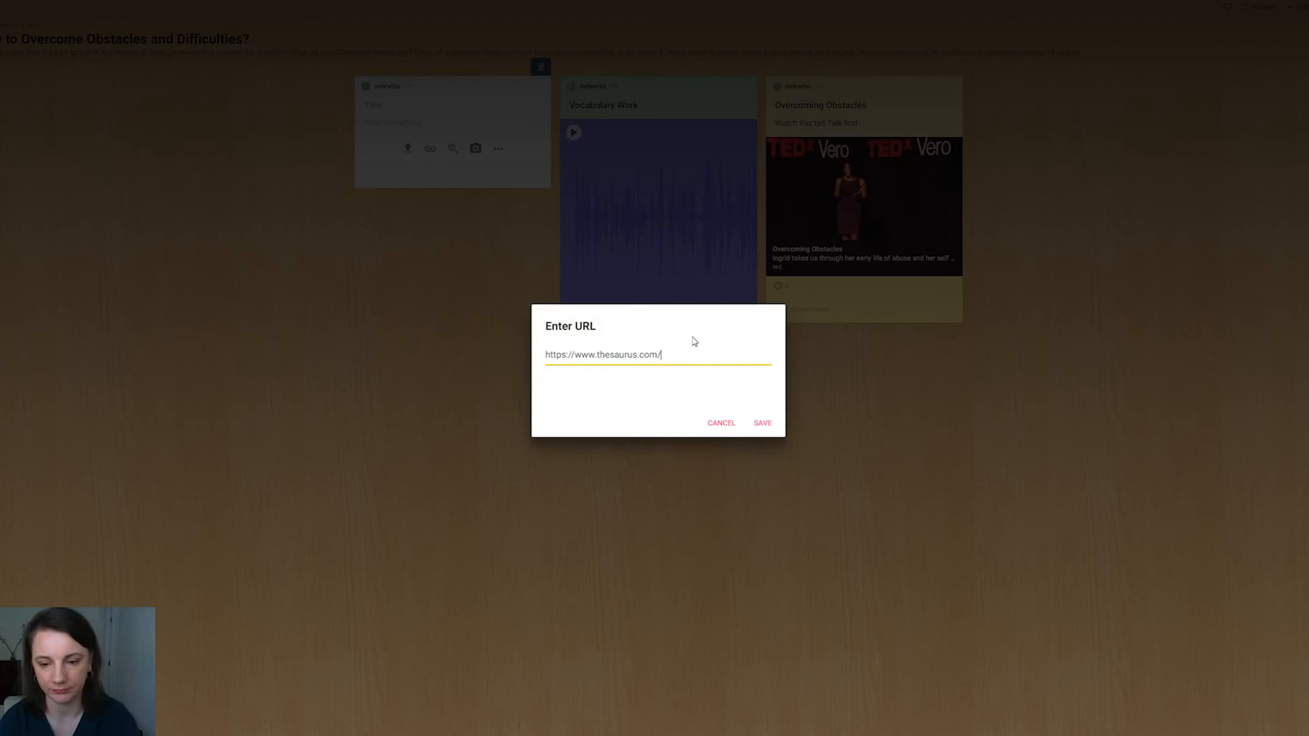
{"action": "left_click", "coordinate": [777, 434]}
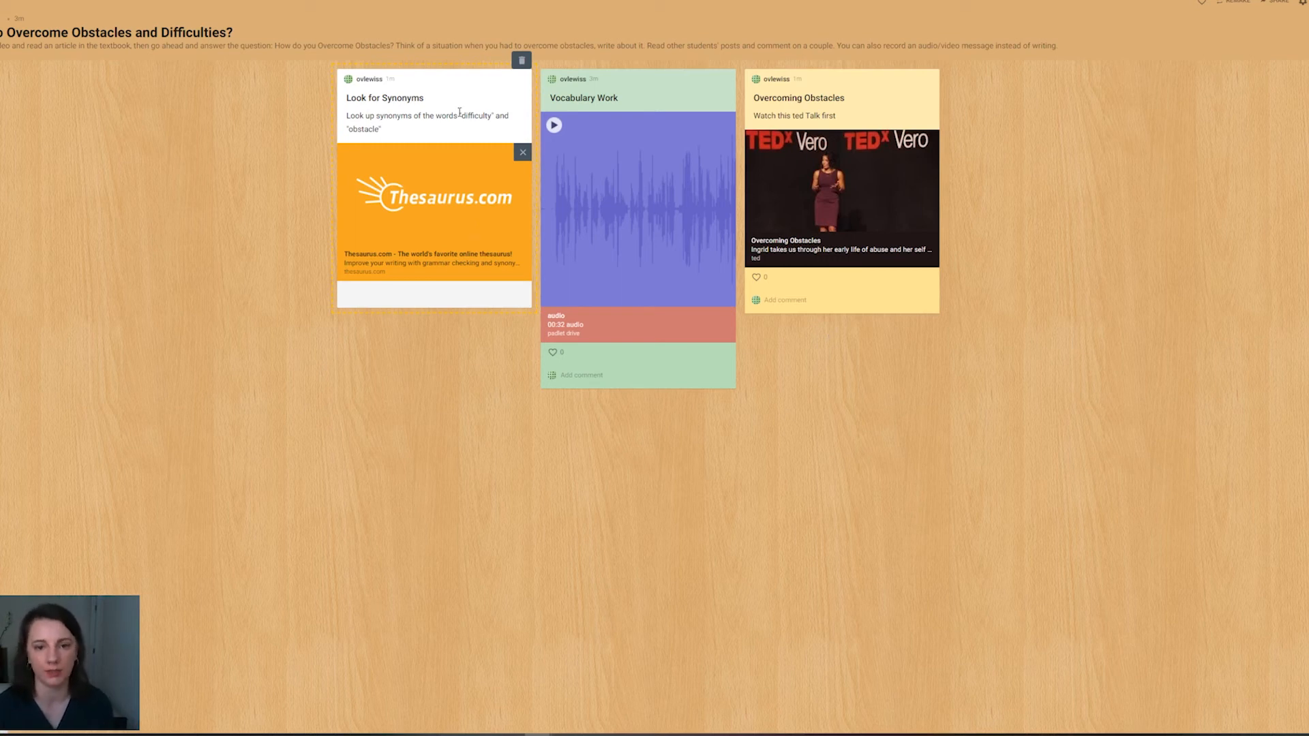
{"action": "left_click", "coordinate": [627, 41]}
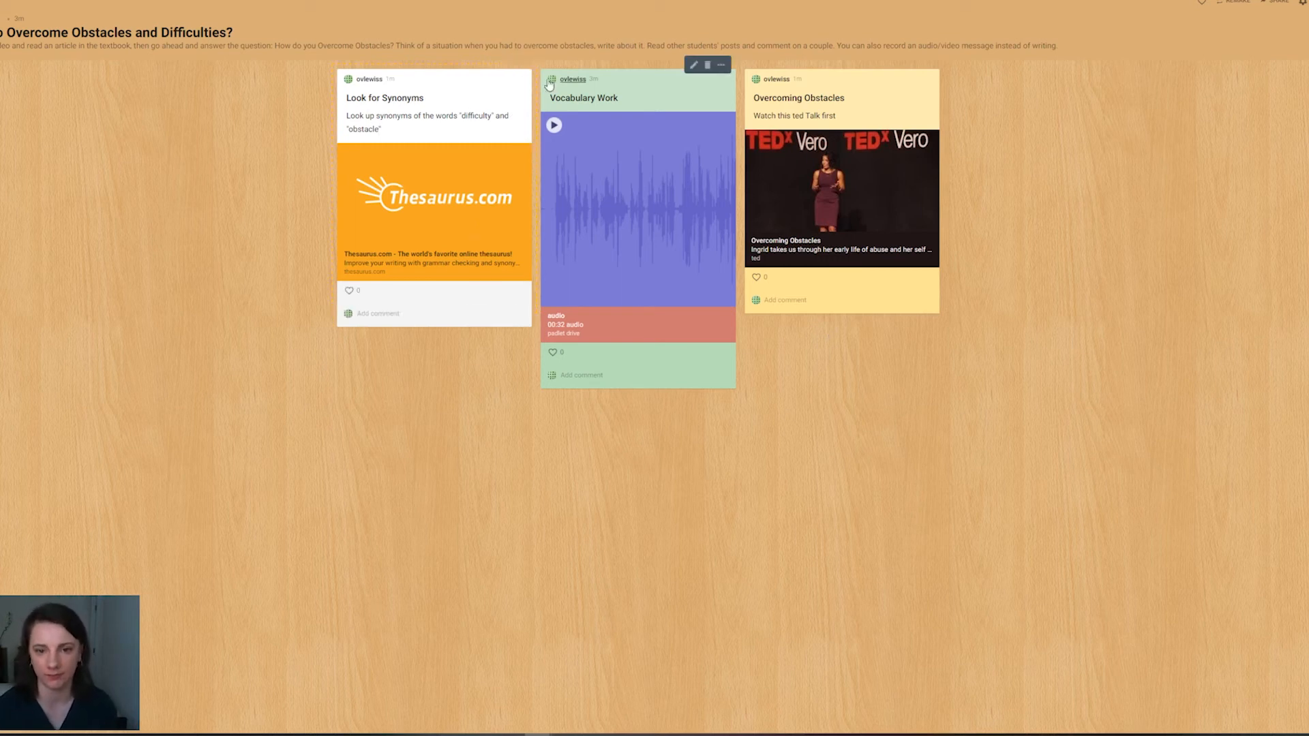
{"action": "left_click", "coordinate": [517, 65]}
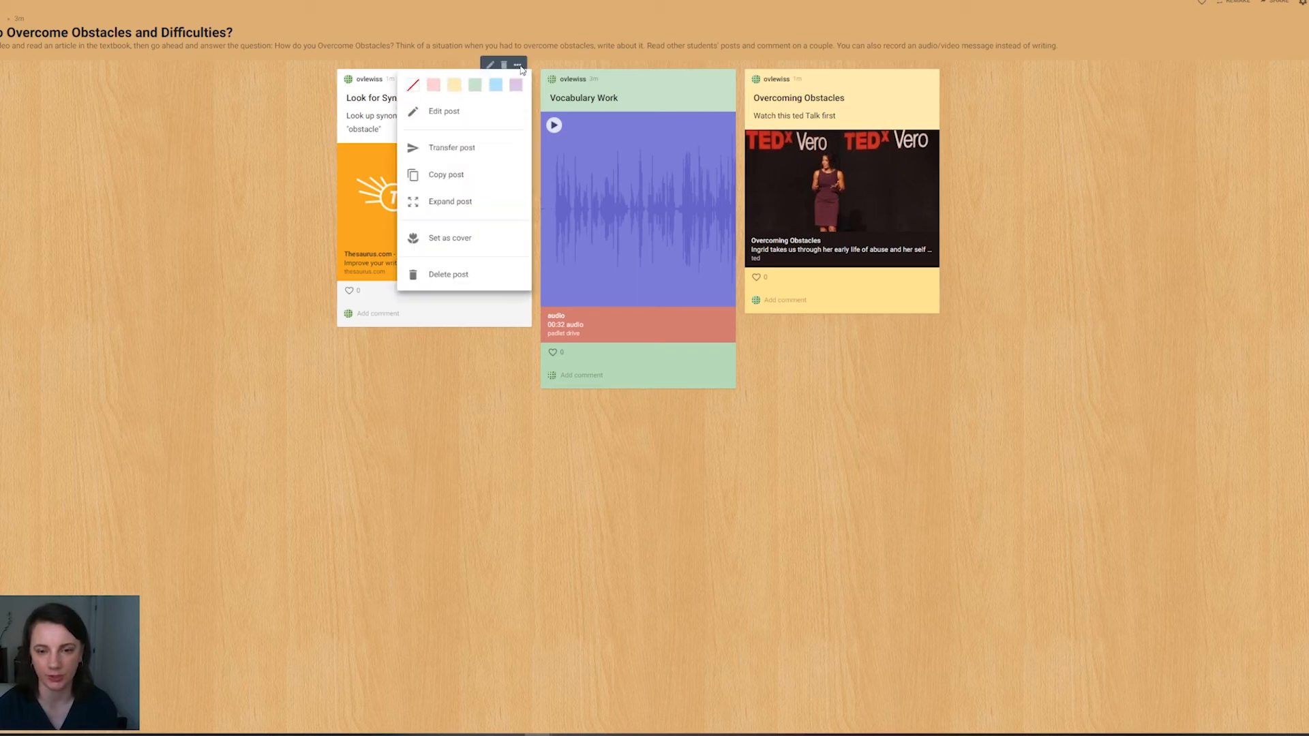
{"action": "left_click", "coordinate": [452, 85]}
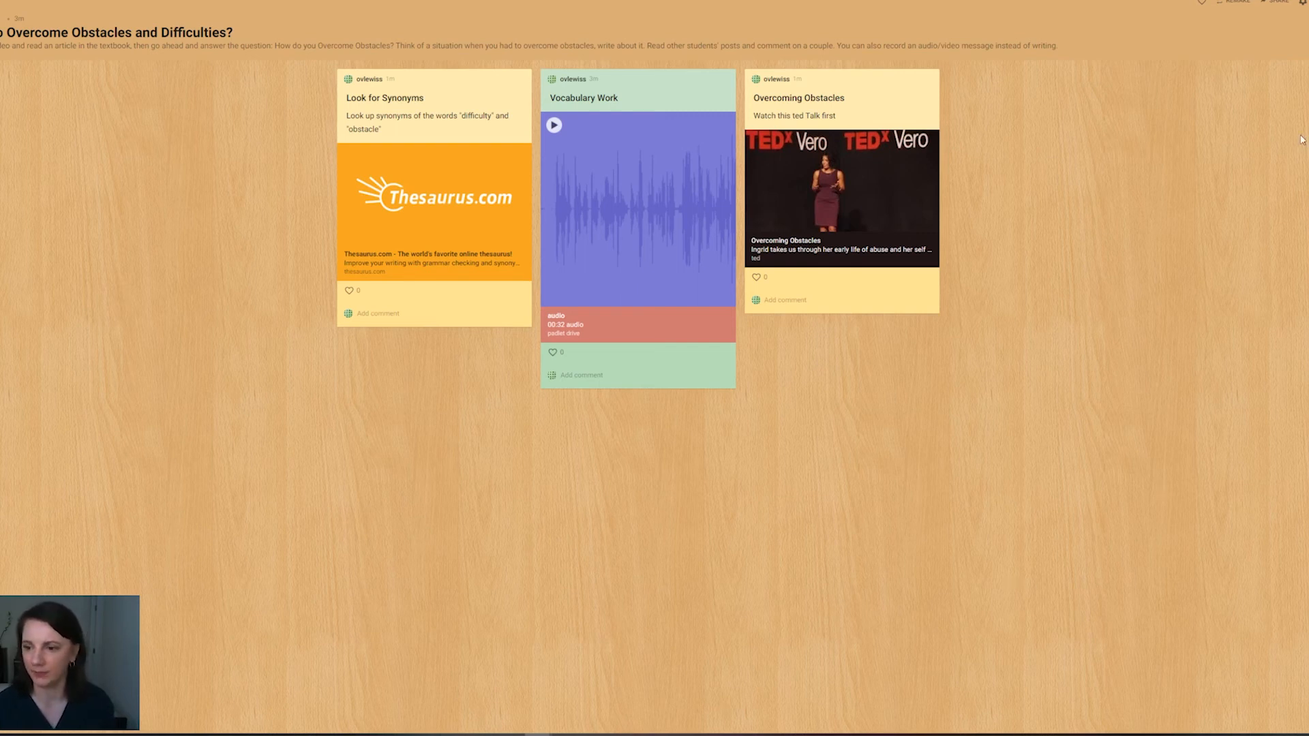
Step: Copy the padlet's link to the clipboard from its sharing options and leave them
{"action": "left_click", "coordinate": [1280, 9]}
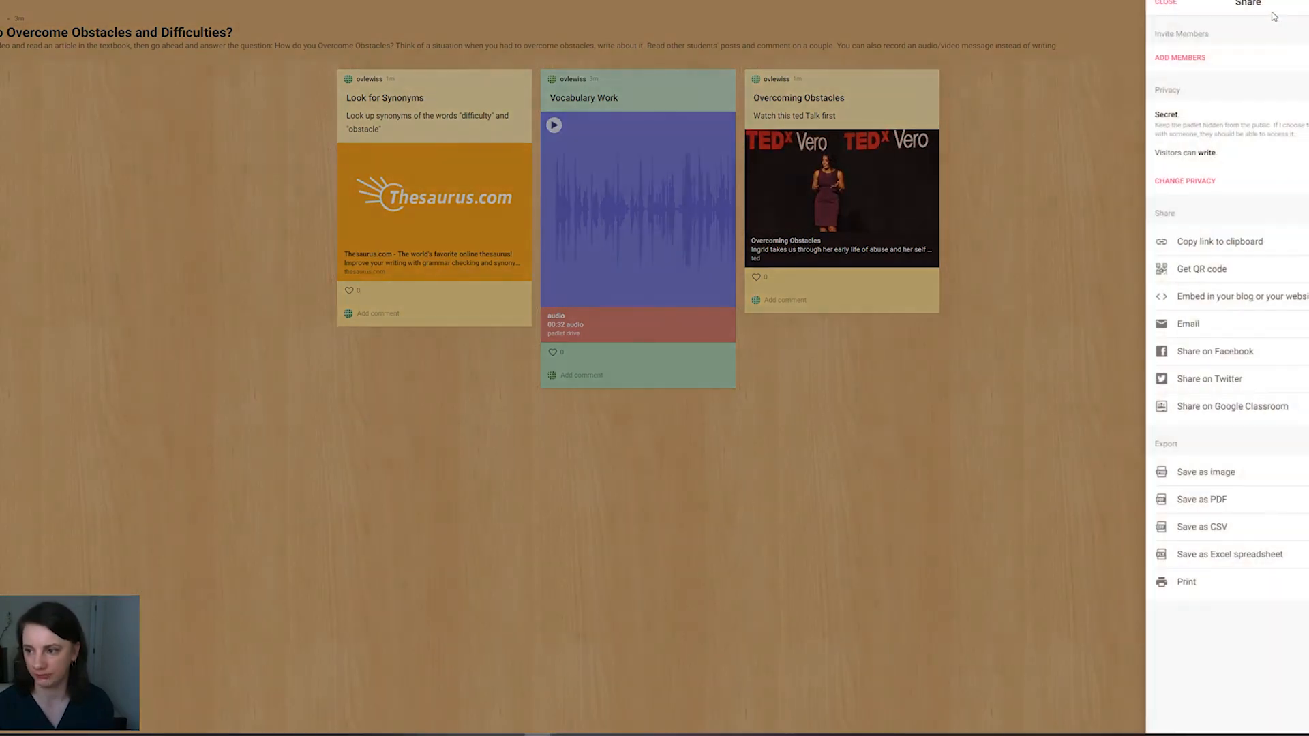
{"action": "left_click", "coordinate": [1240, 247]}
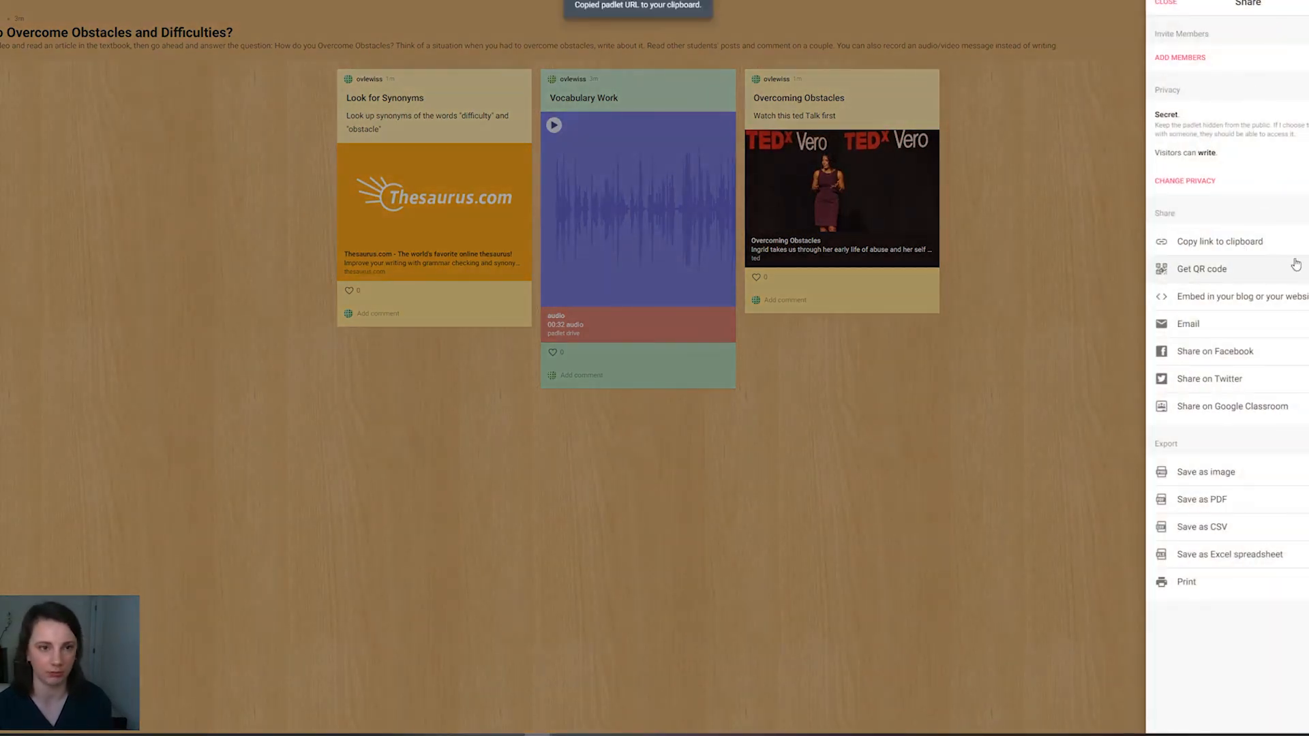
{"action": "left_click", "coordinate": [1097, 440]}
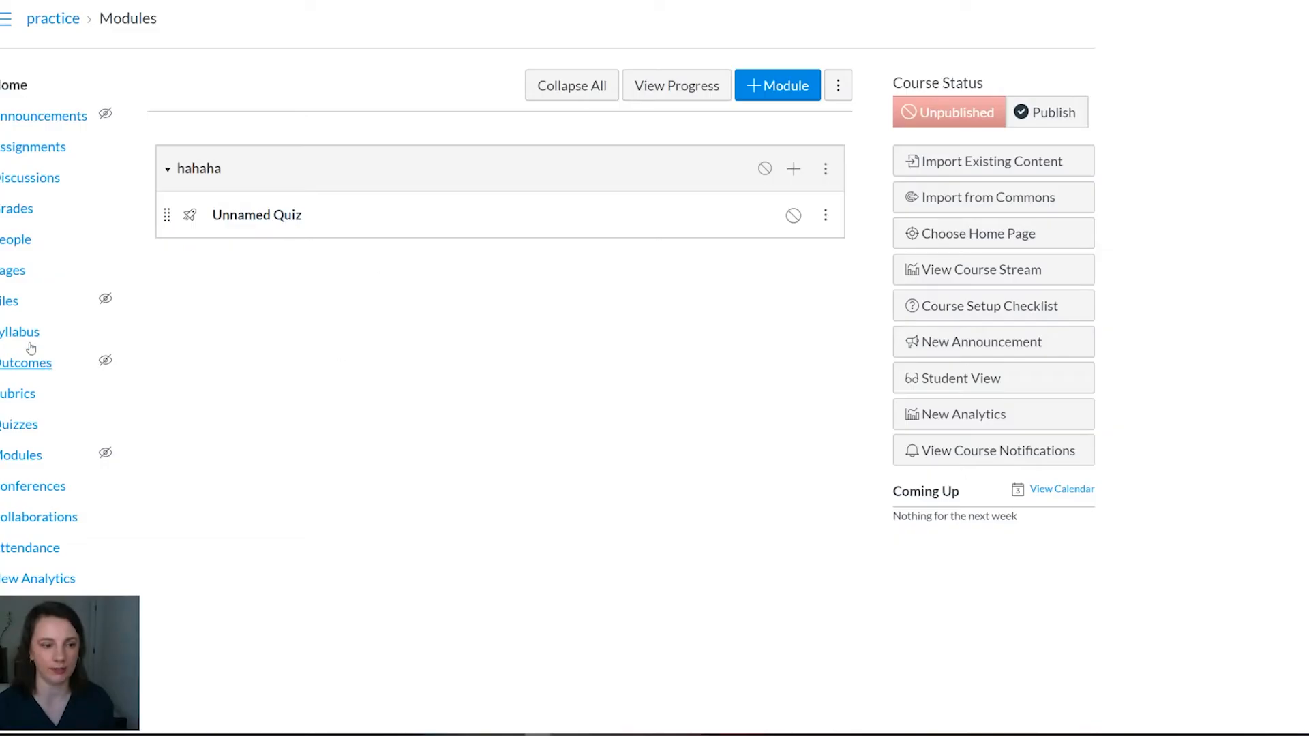
Step: In the Canvas practice course, create a page titled "Unit 5 How to Overcome Difficulties?" reading "Go to this Padlet board to complete the assignment"
{"action": "left_click", "coordinate": [3, 283]}
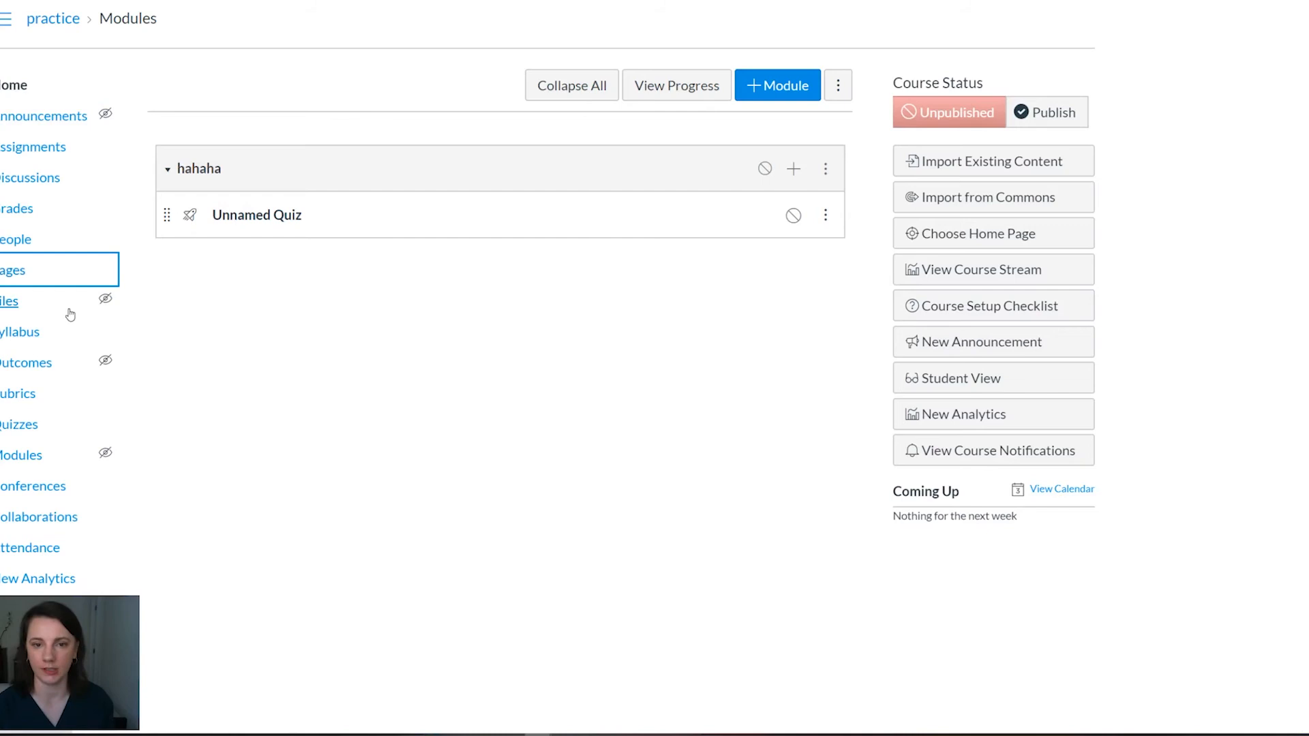
{"action": "left_click", "coordinate": [1033, 83]}
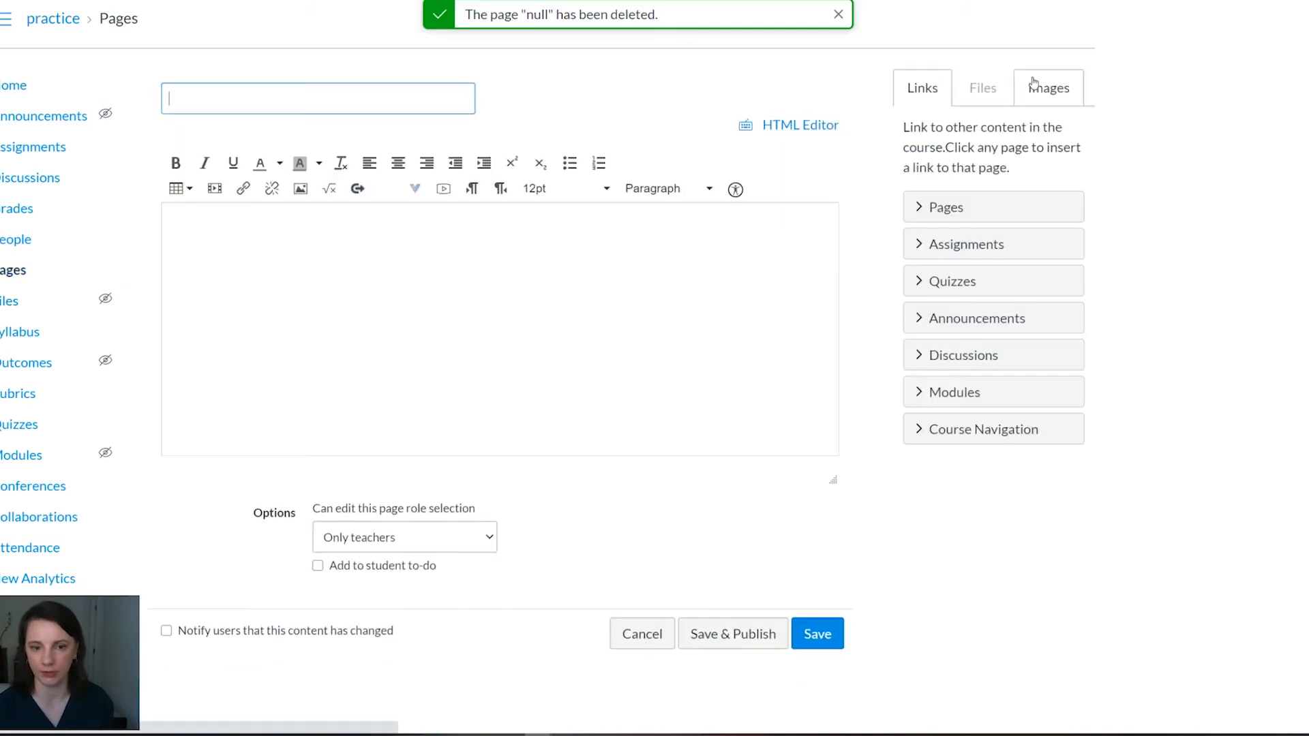
{"action": "type", "text": "Unit 5 How to Overcome Difficulties?"}
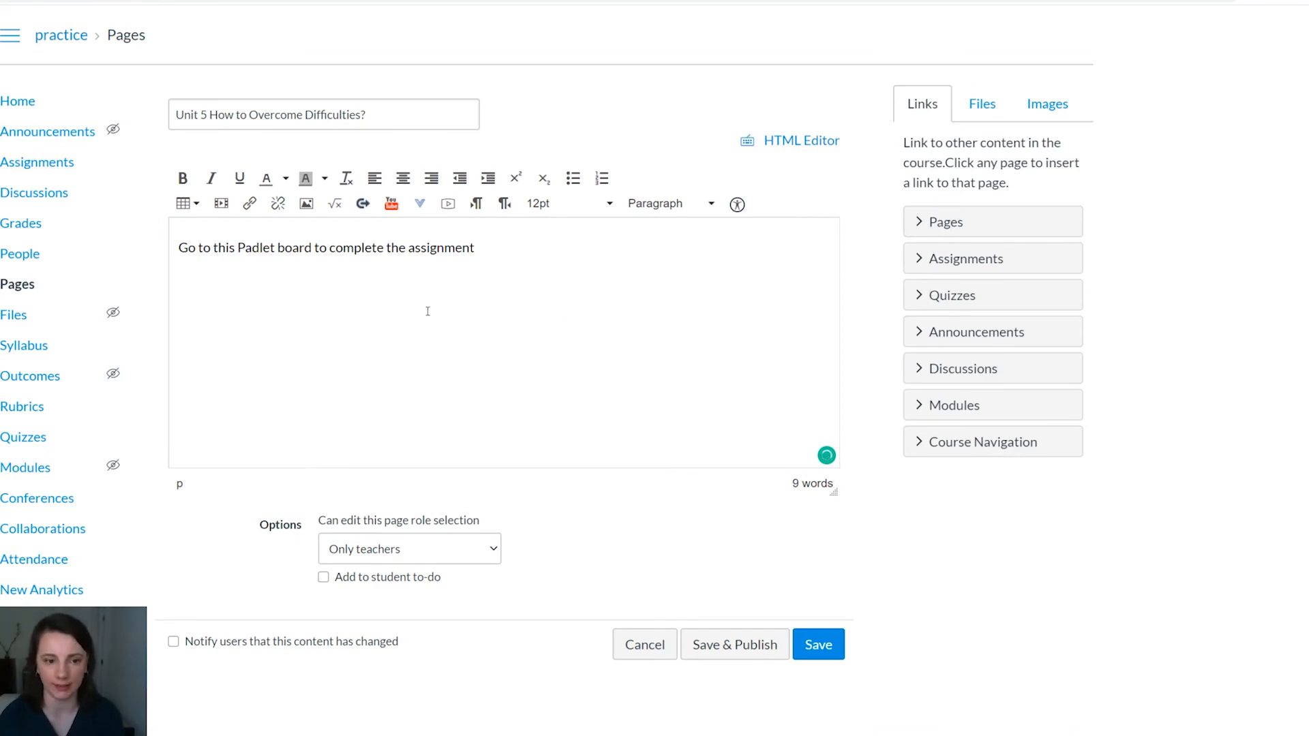
Step: Publish the page with the word "Padlet" linked to the copied board address, and open that link
{"action": "double_click", "coordinate": [266, 248]}
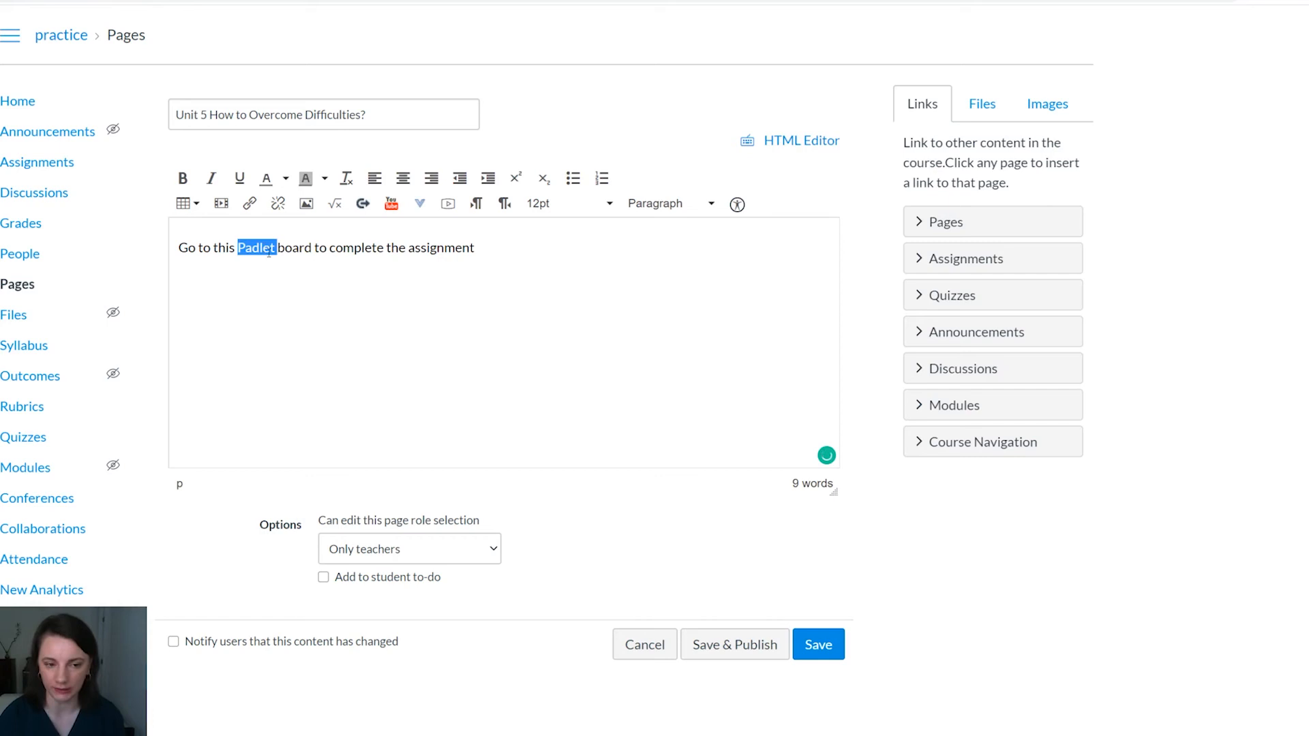
{"action": "left_click", "coordinate": [249, 204]}
{"action": "key", "text": "ctrl+v"}
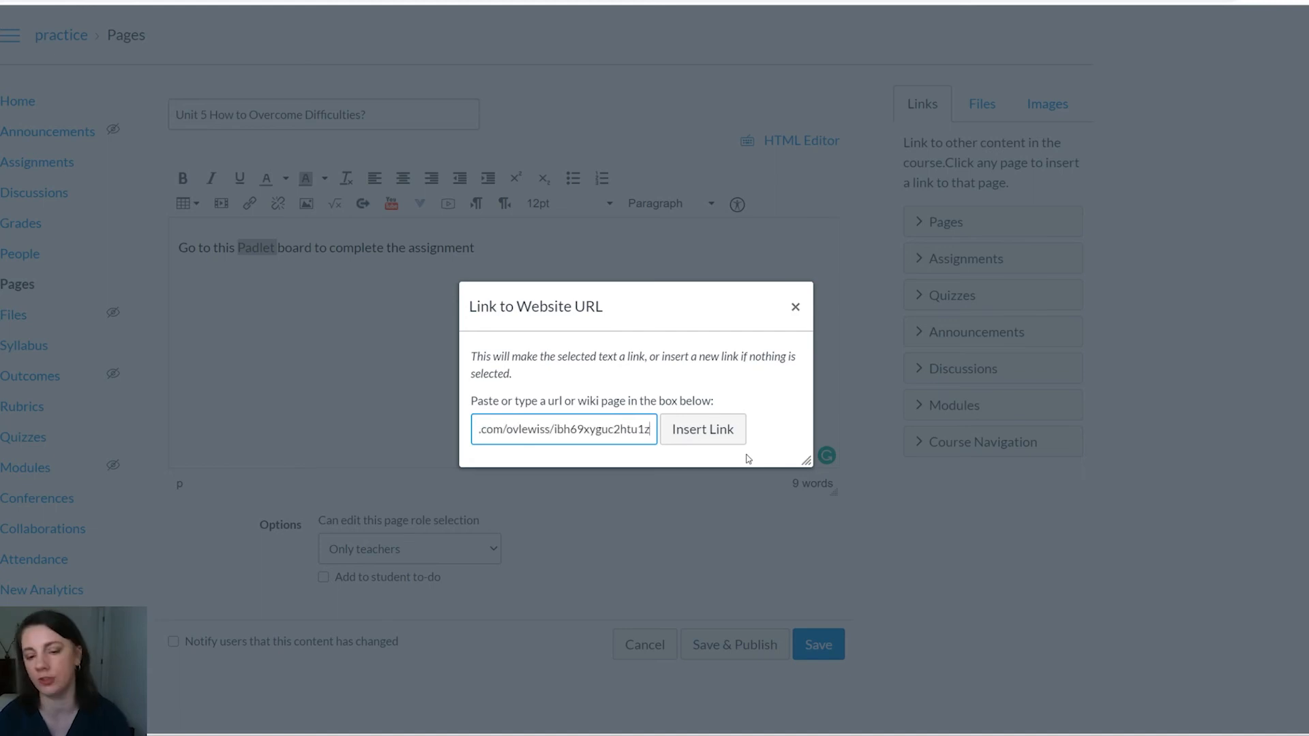
{"action": "left_click", "coordinate": [703, 430]}
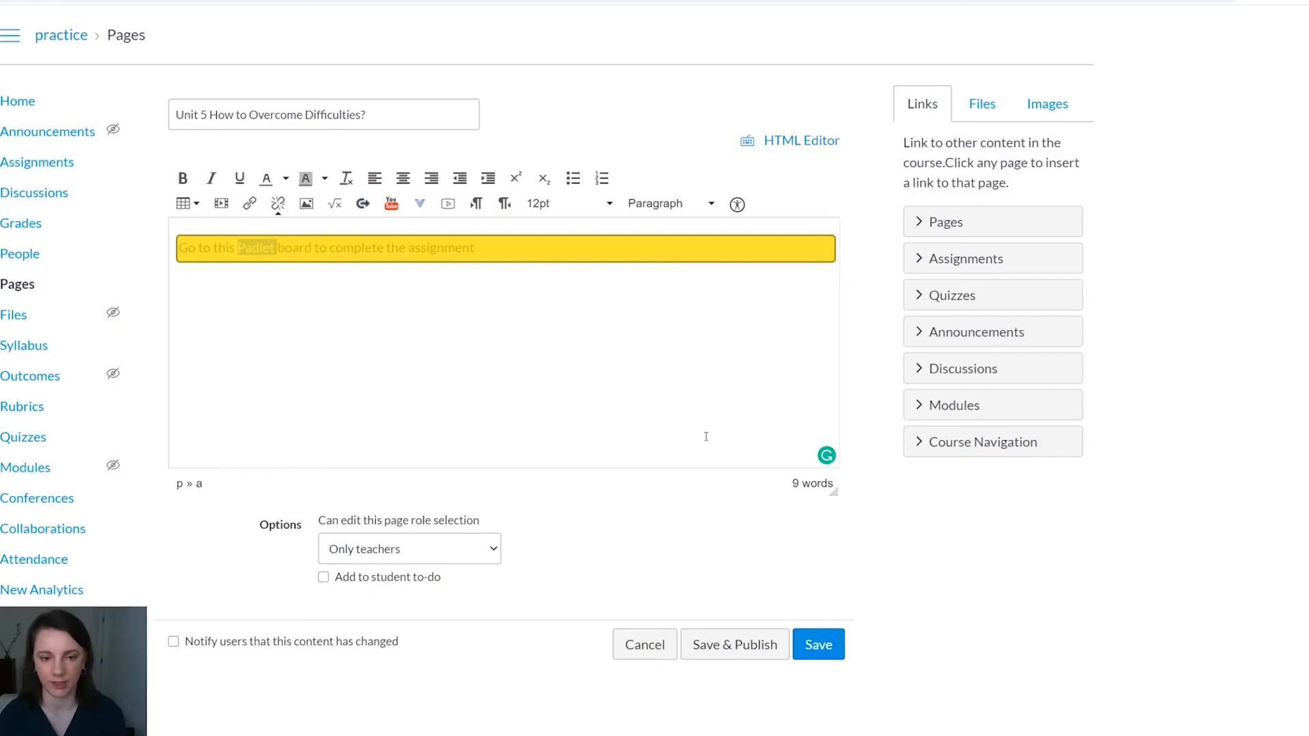
{"action": "left_click", "coordinate": [775, 641]}
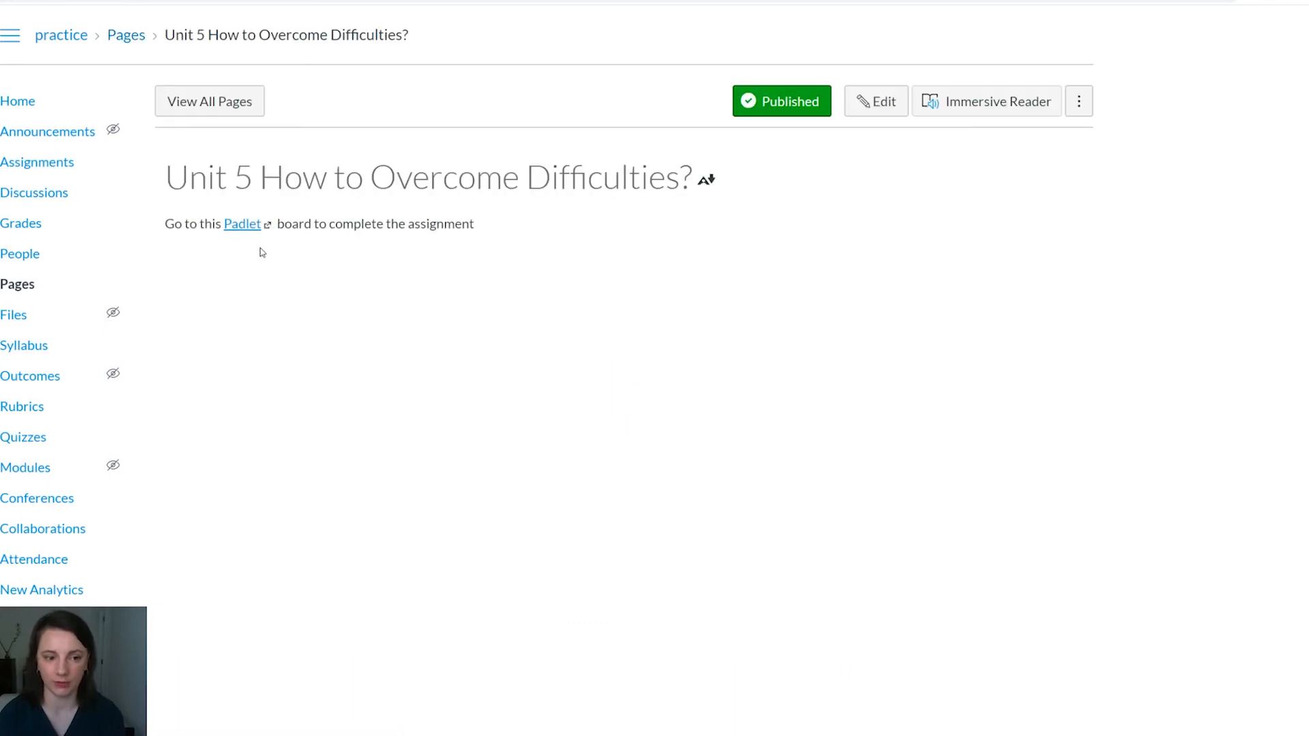
{"action": "left_click", "coordinate": [247, 226]}
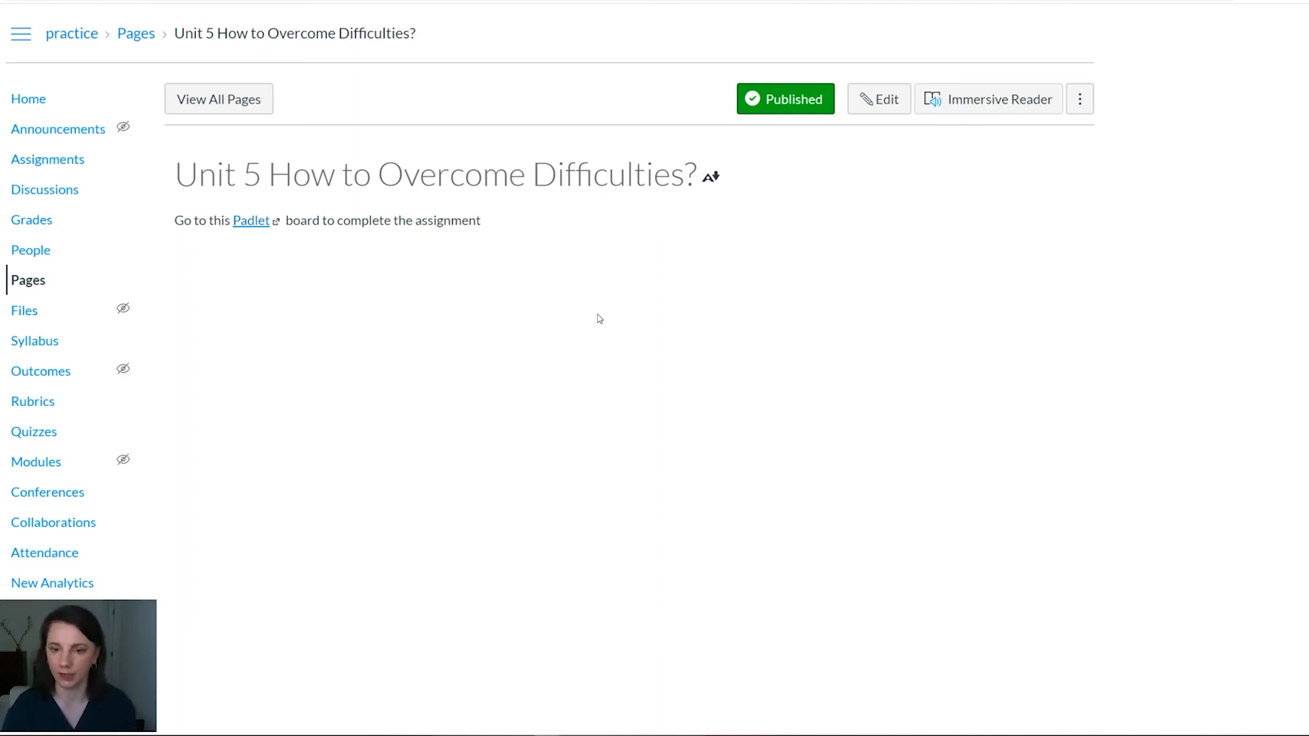
Step: Reopen the page for editing, end its sentence with a period and start a new line below it
{"action": "left_click", "coordinate": [887, 112]}
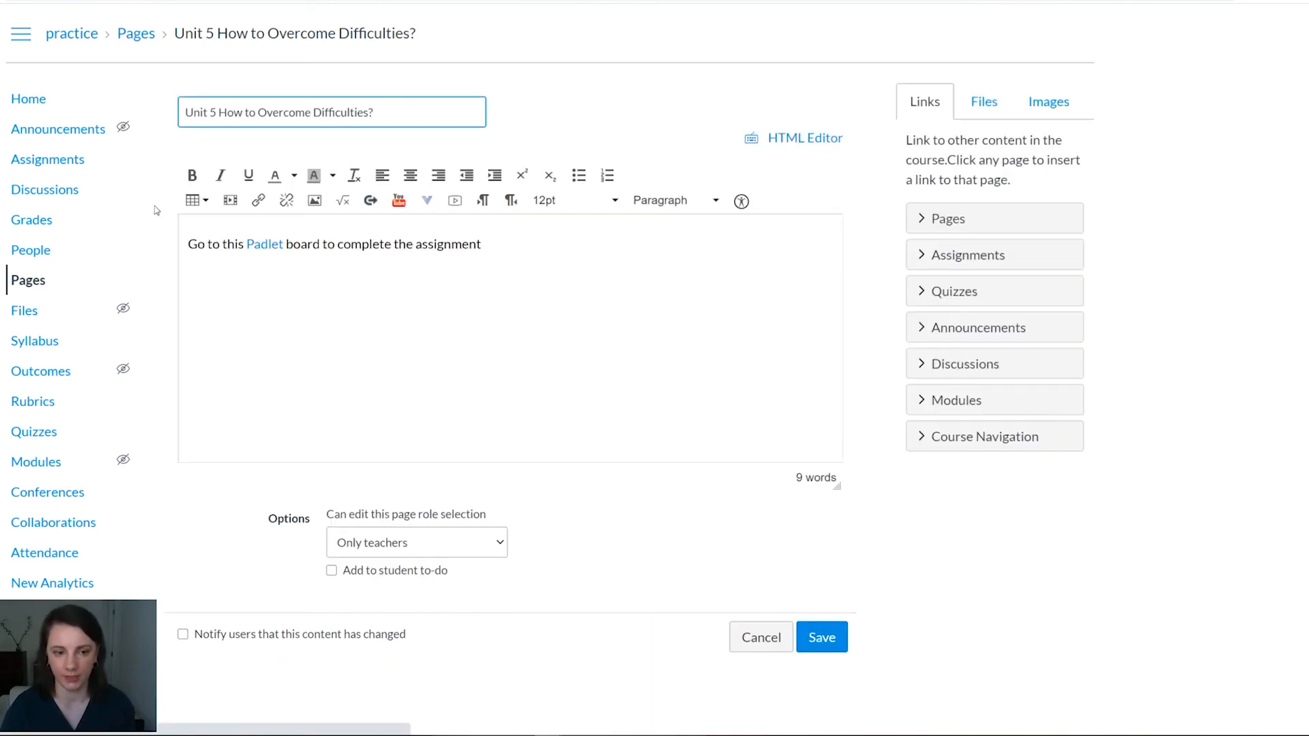
{"action": "left_click", "coordinate": [531, 243]}
{"action": "type", "text": "."}
{"action": "key", "text": "Return"}
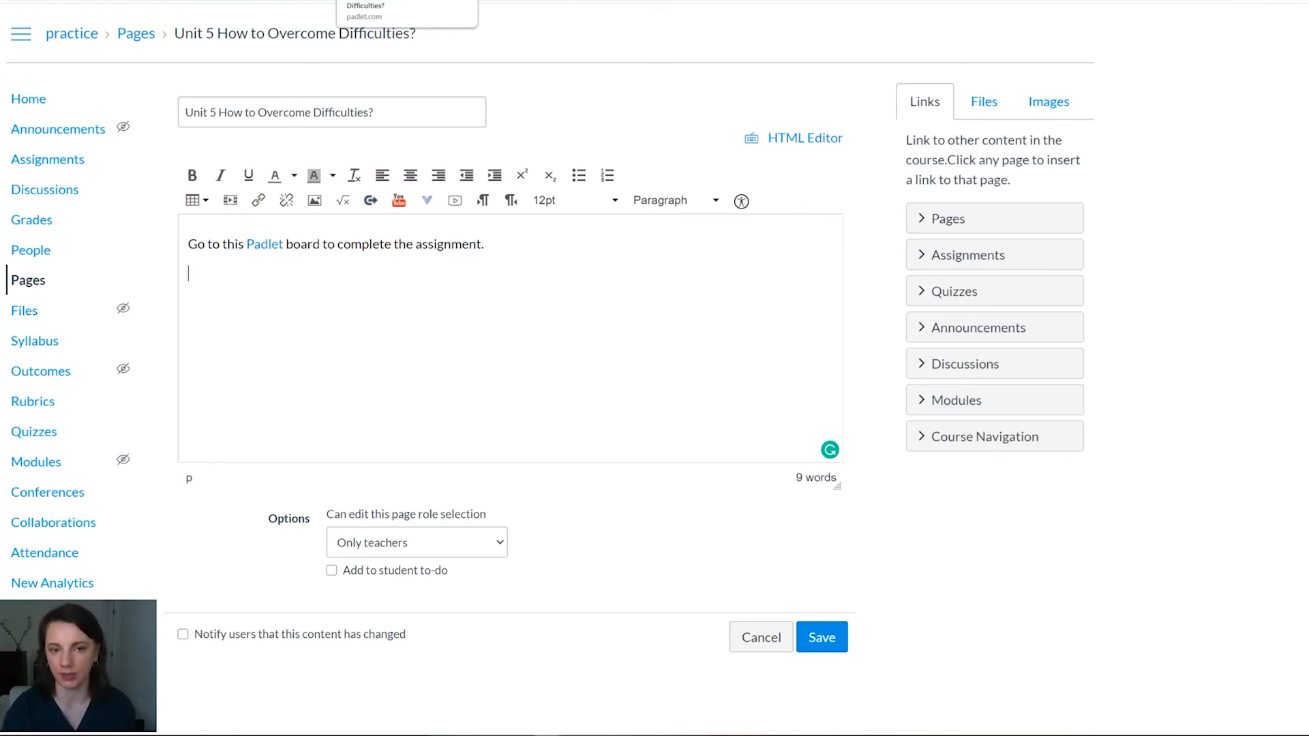
Step: Switch to the padlet and select its full embed code from the sharing options for copying
{"action": "left_click", "coordinate": [395, 1]}
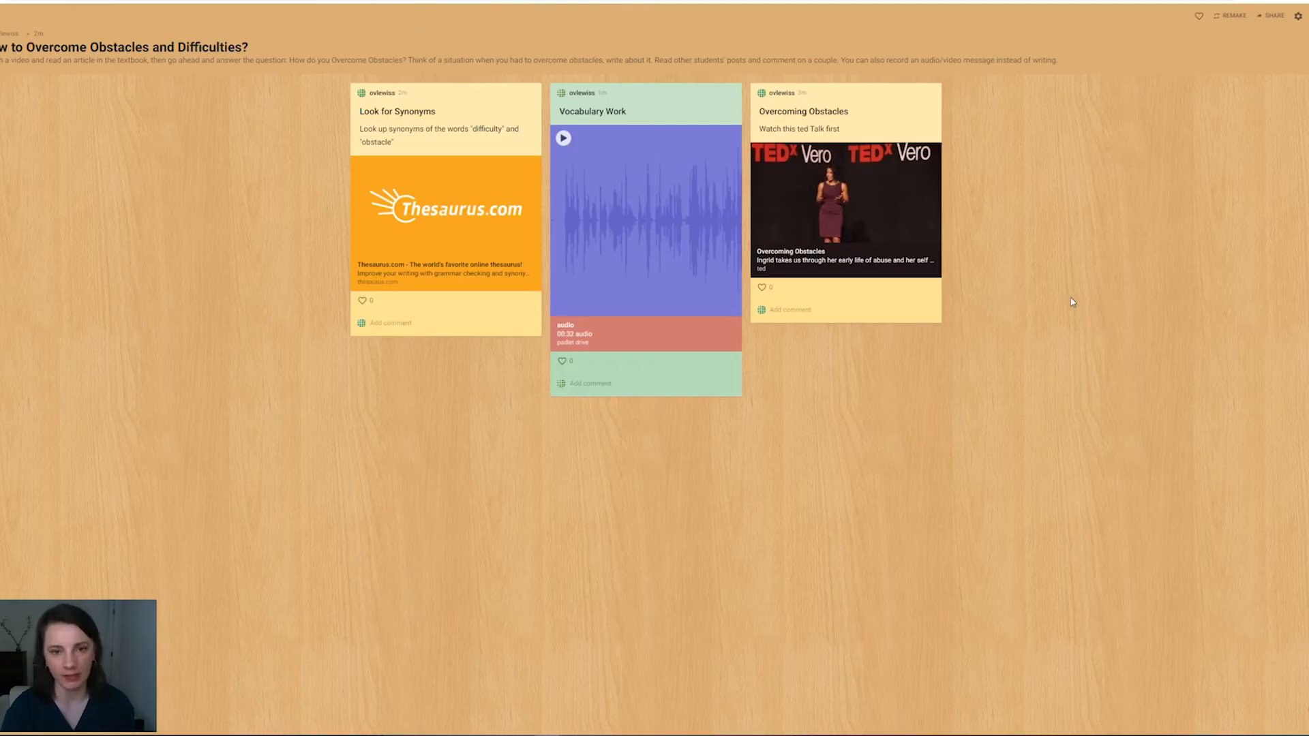
{"action": "left_click", "coordinate": [1272, 16]}
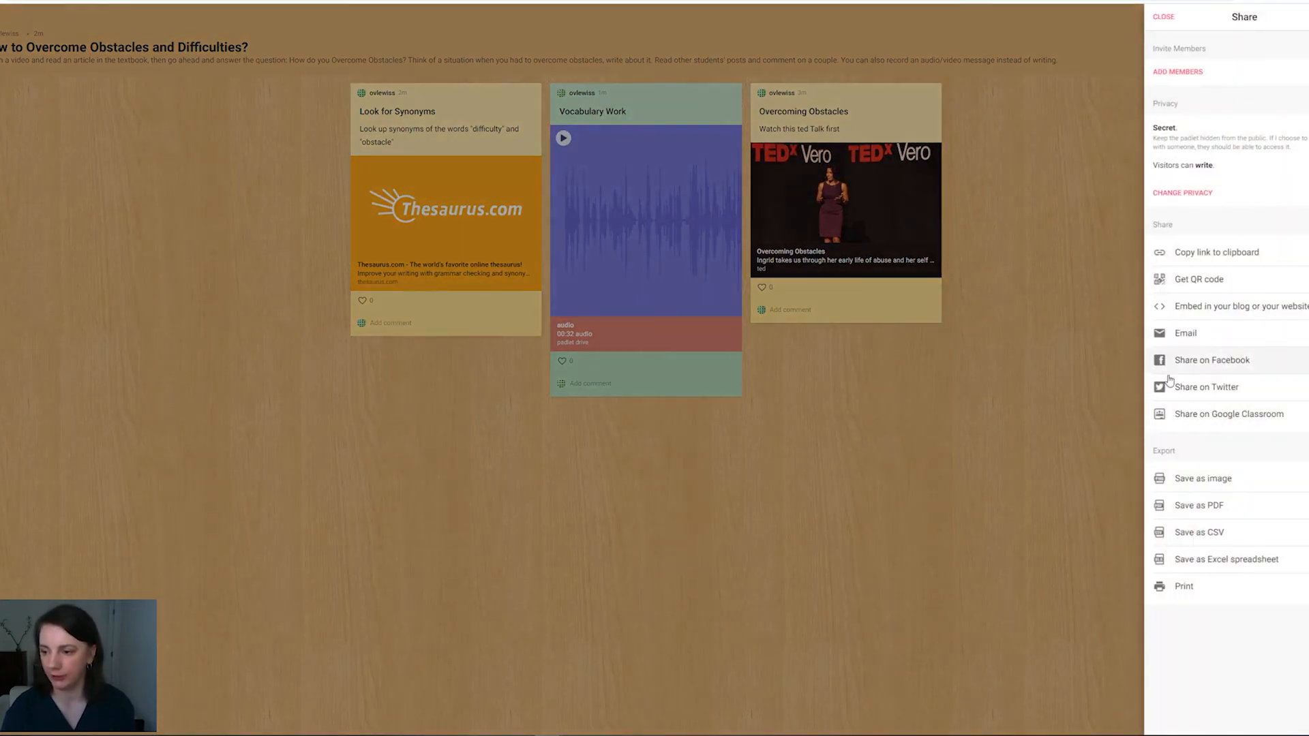
{"action": "left_click", "coordinate": [1196, 317]}
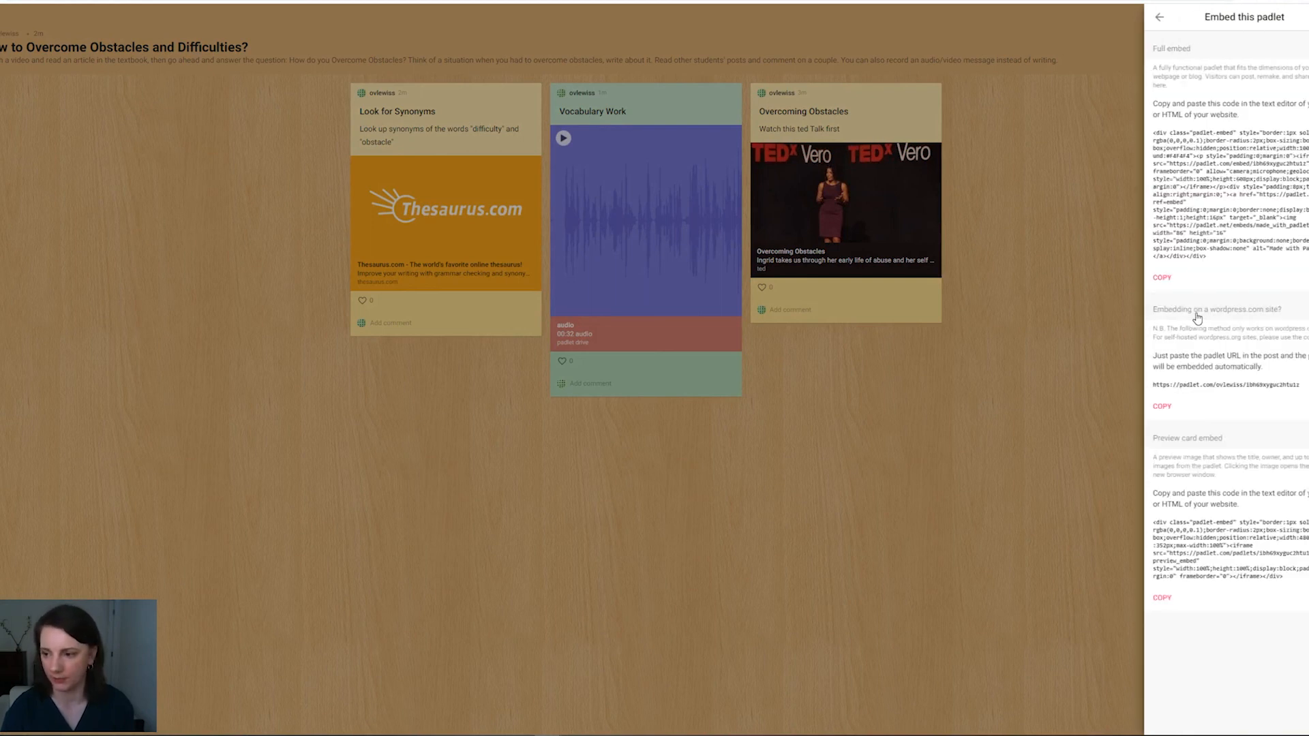
{"action": "triple_click", "coordinate": [1252, 164]}
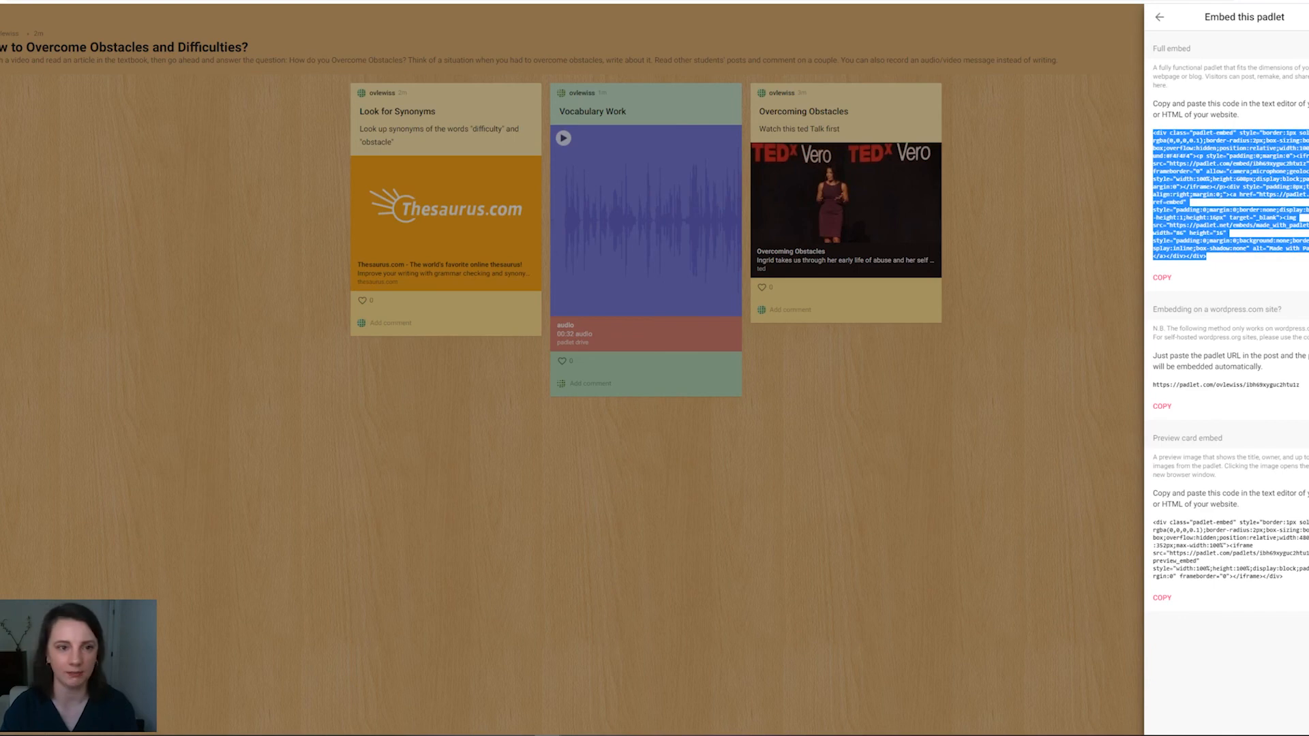
Step: Back in Canvas, paste the embed code below the existing paragraphs in the page's HTML and save the page
{"action": "left_click", "coordinate": [272, 0]}
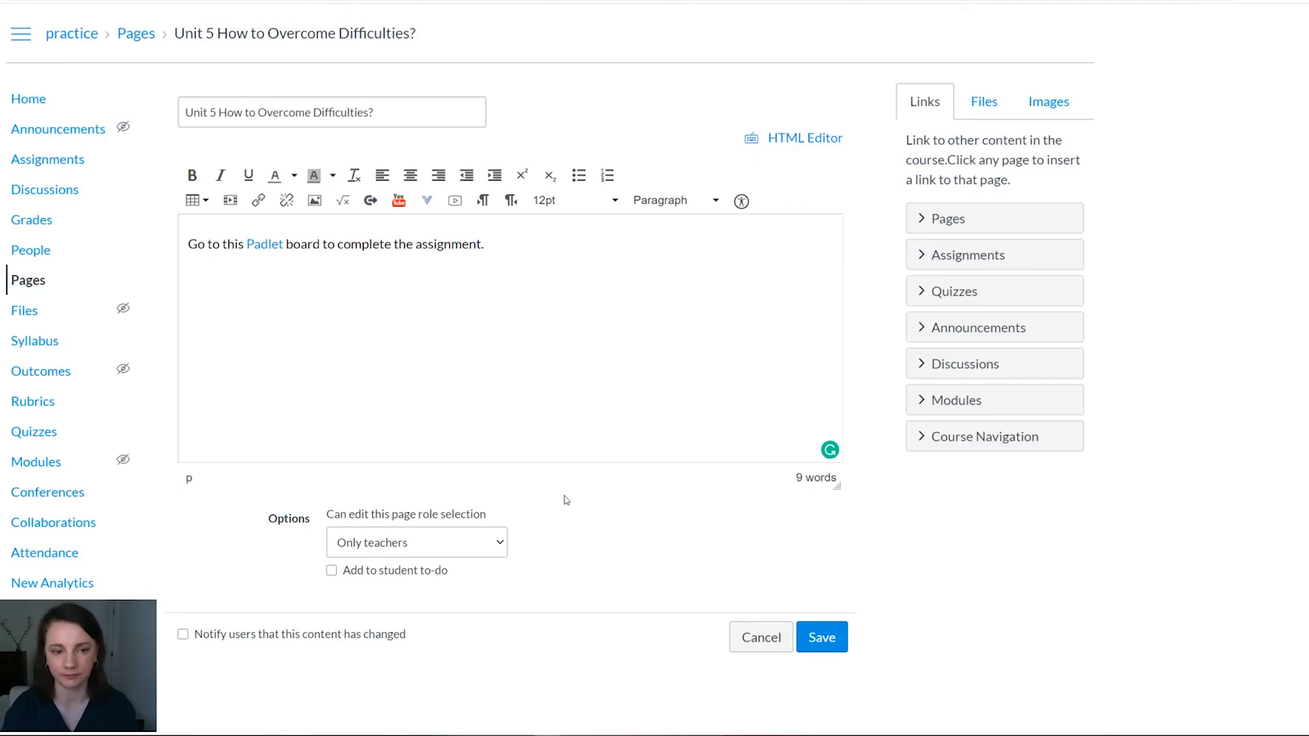
{"action": "left_click", "coordinate": [793, 140]}
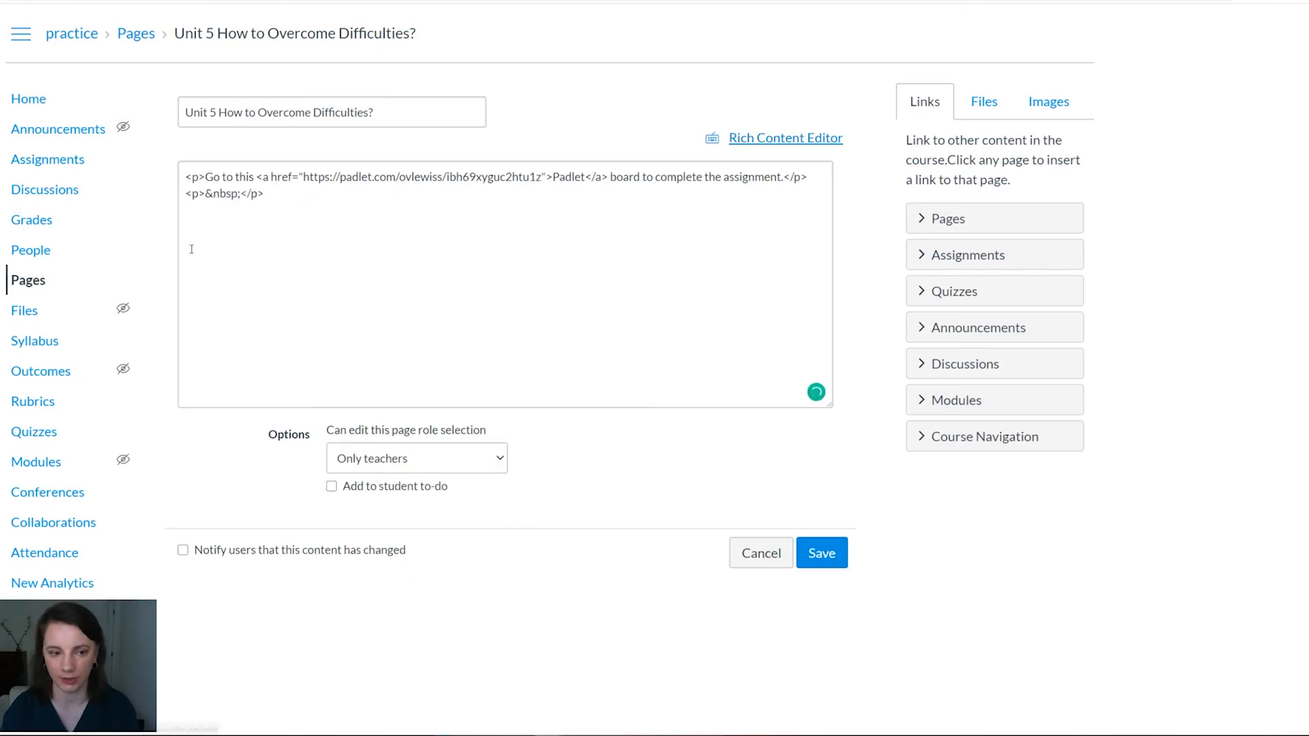
{"action": "left_click", "coordinate": [290, 193]}
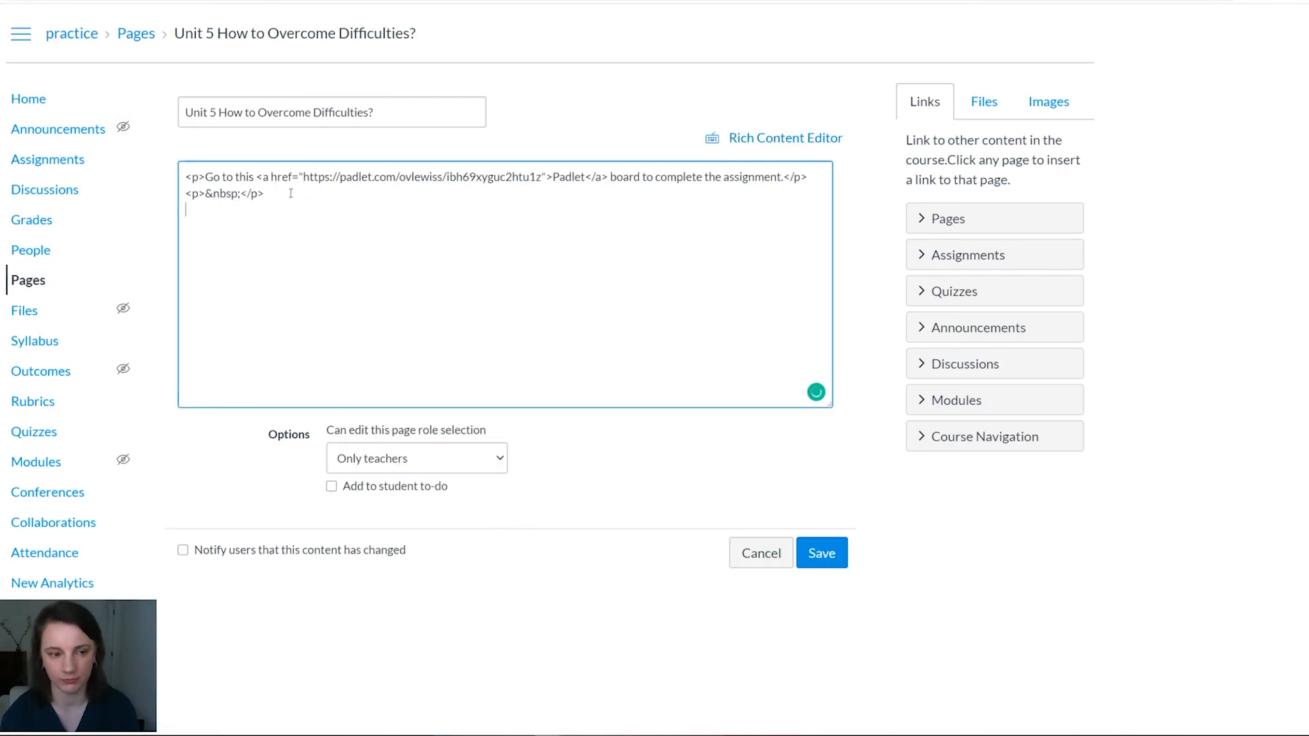
{"action": "type", "text": "<div class=\"padlet-embed\" style=\"border:1px solid rgba(0,0,0,0.1);border-radius:2px;box-sizing:border-box;overflow:hidden;position:relative;width:100%;background:#F4F4F4\"><p style=\"padding:0;margin:0\"><iframe src=\"https://padlet.com/embed/ibh69xyguc2htu1z\" frameborder=\"0\" allow=\"camera;microphone;geolocation\" style=\"width:100%;height:608px;display:block;padding:0;margin:0\"></iframe></p><div style=\"padding:8px;text-align:right;margin:0;\"><a href=\"https://padlet.com?ref=embed\" style=\"padding:0;margin:0;border:none;display:block;line-height:1;height:16px\" target=\"_blank\"><img src=\"https://padlet.net/embeds/made_with_padlet.png\" width=\"86\" height=\"16\" style=\"padding:0;margin:0;background:none;border:none;display:inline;box-shadow:none\" alt=\"Made with Padlet\"></a></div></div>"}
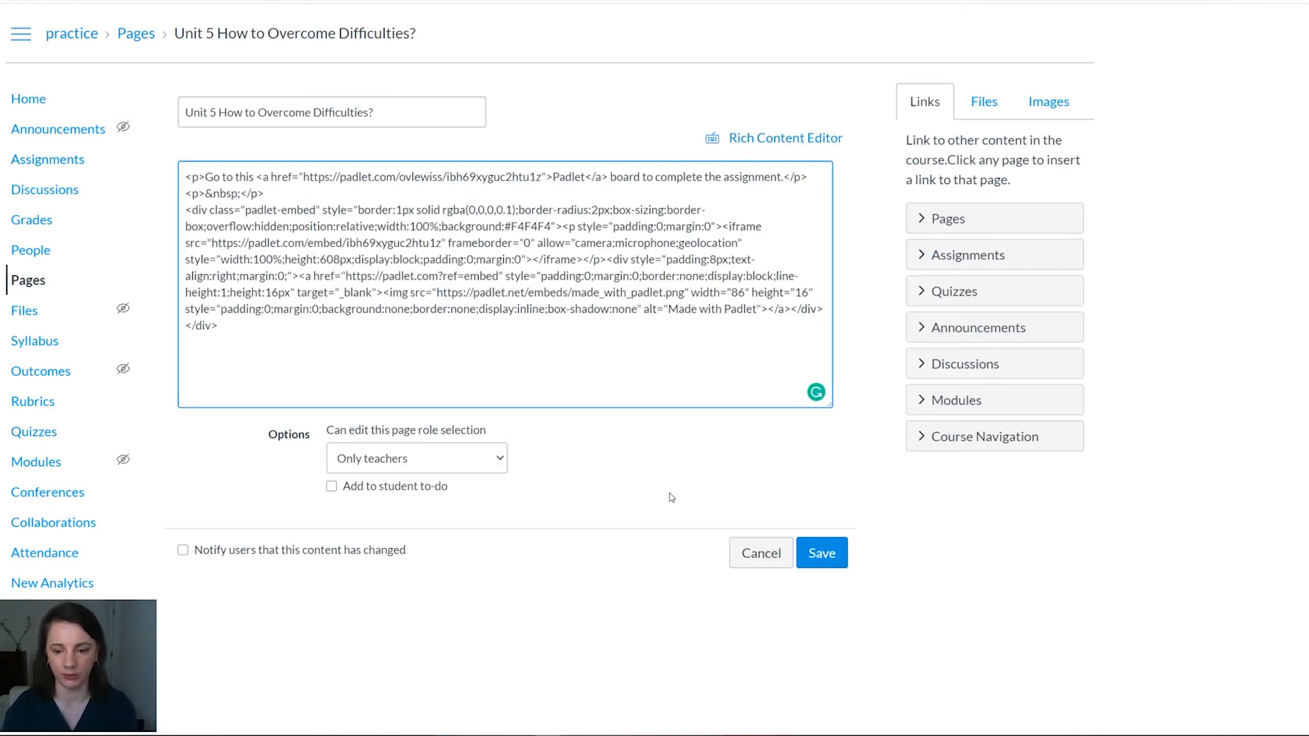
{"action": "left_click", "coordinate": [789, 138]}
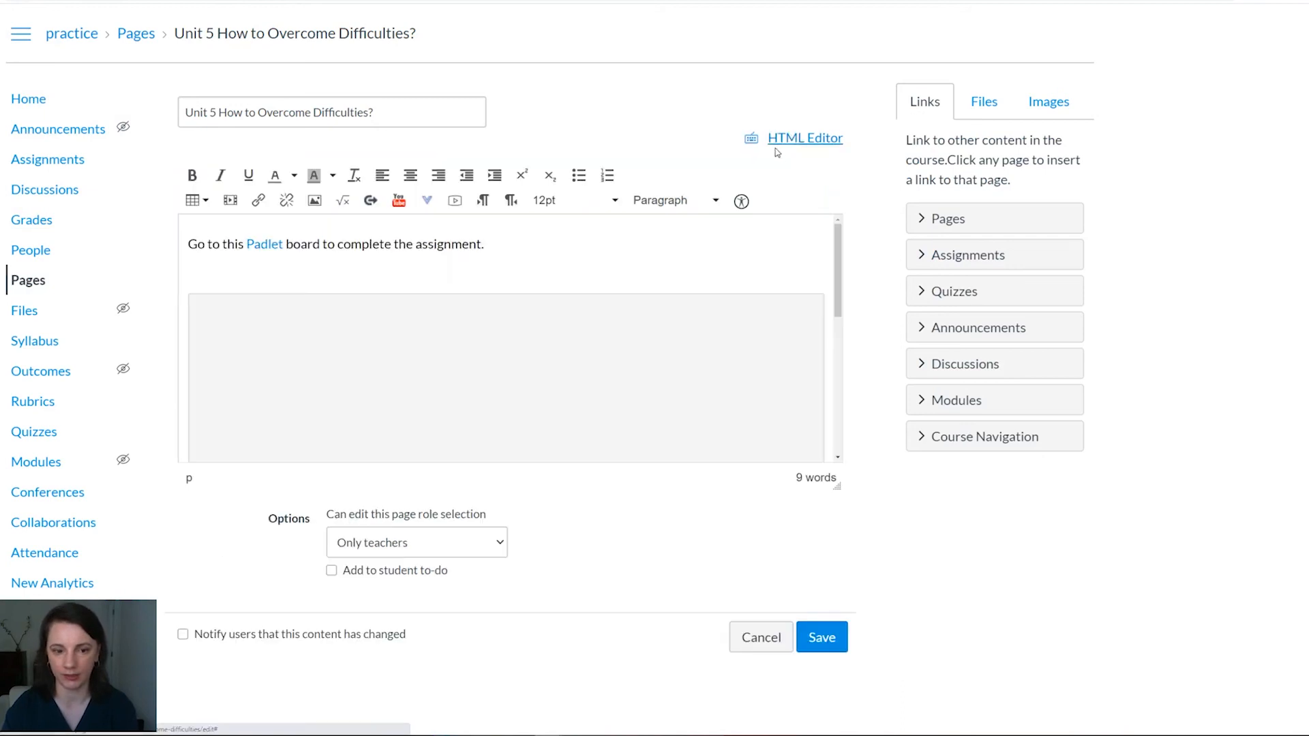
{"action": "left_click", "coordinate": [835, 635]}
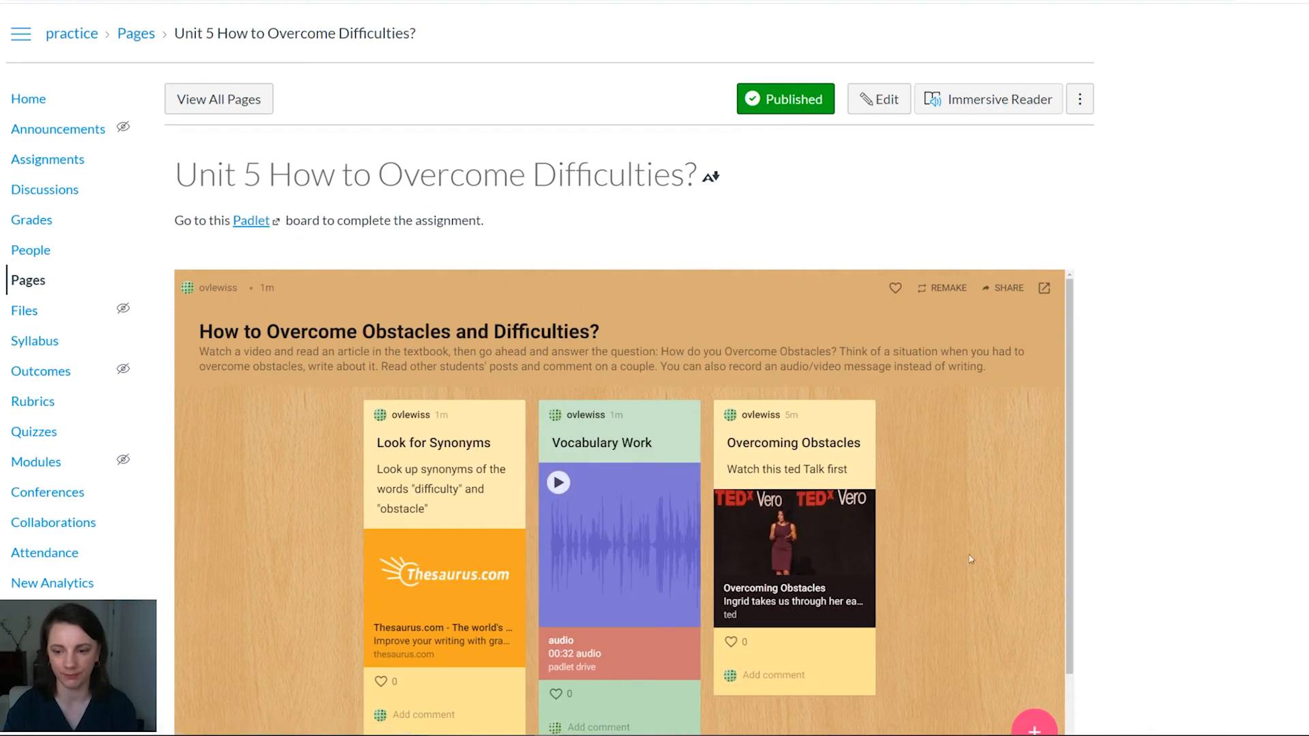
Step: Examine the padlet embedded on the page and play the "Vocabulary Work" recording inside it
{"action": "scroll", "coordinate": [1222, 471], "scroll_direction": "down", "scroll_amount": 2}
{"action": "scroll", "coordinate": [1222, 471], "scroll_direction": "up", "scroll_amount": 1}
{"action": "scroll", "coordinate": [1224, 469], "scroll_direction": "down", "scroll_amount": 1}
{"action": "scroll", "coordinate": [651, 422], "scroll_direction": "up", "scroll_amount": 1}
{"action": "scroll", "coordinate": [696, 433], "scroll_direction": "up", "scroll_amount": 1}
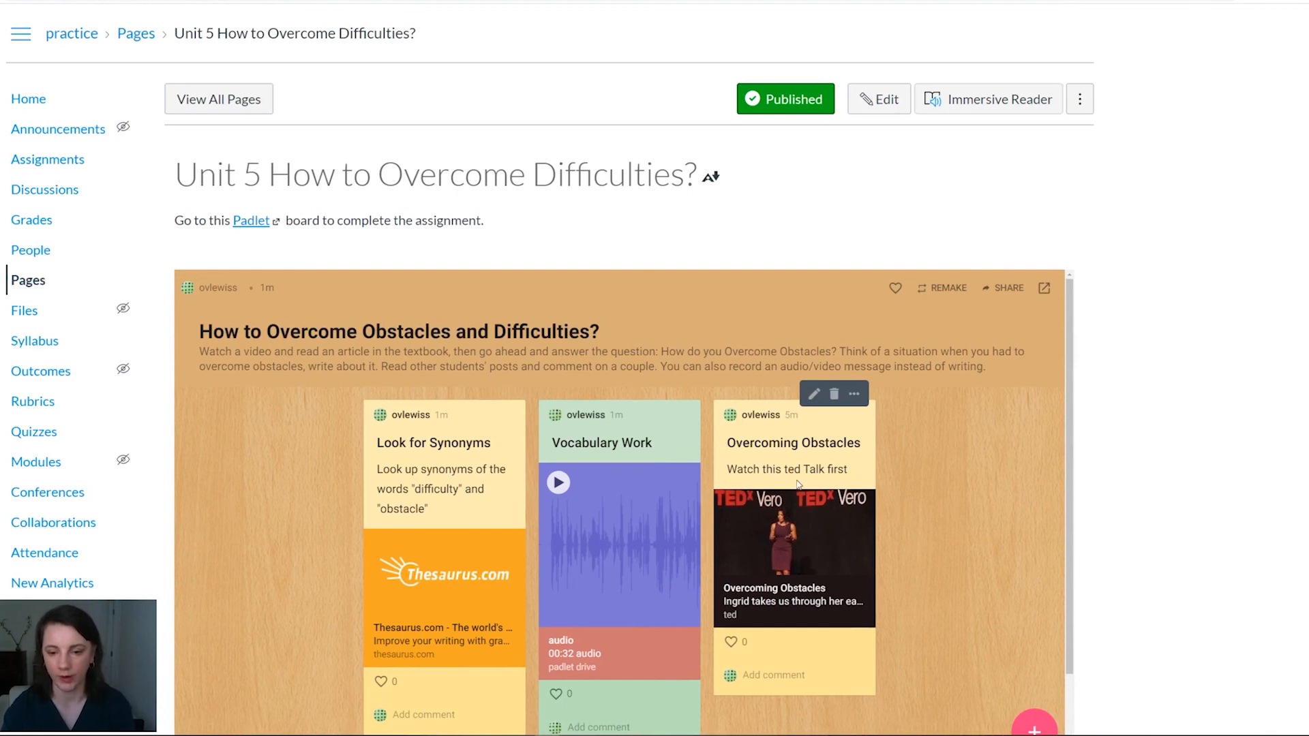
{"action": "scroll", "coordinate": [1136, 487], "scroll_direction": "down", "scroll_amount": 1}
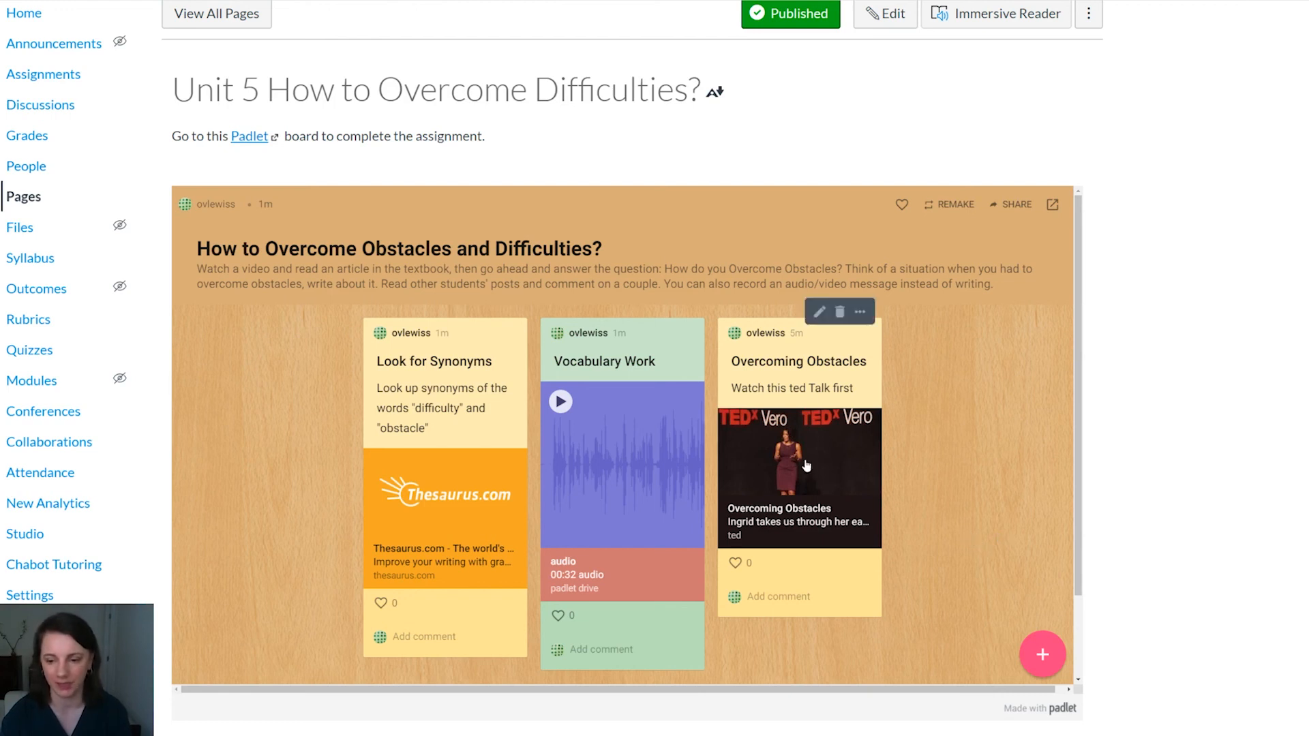
{"action": "left_click", "coordinate": [554, 403]}
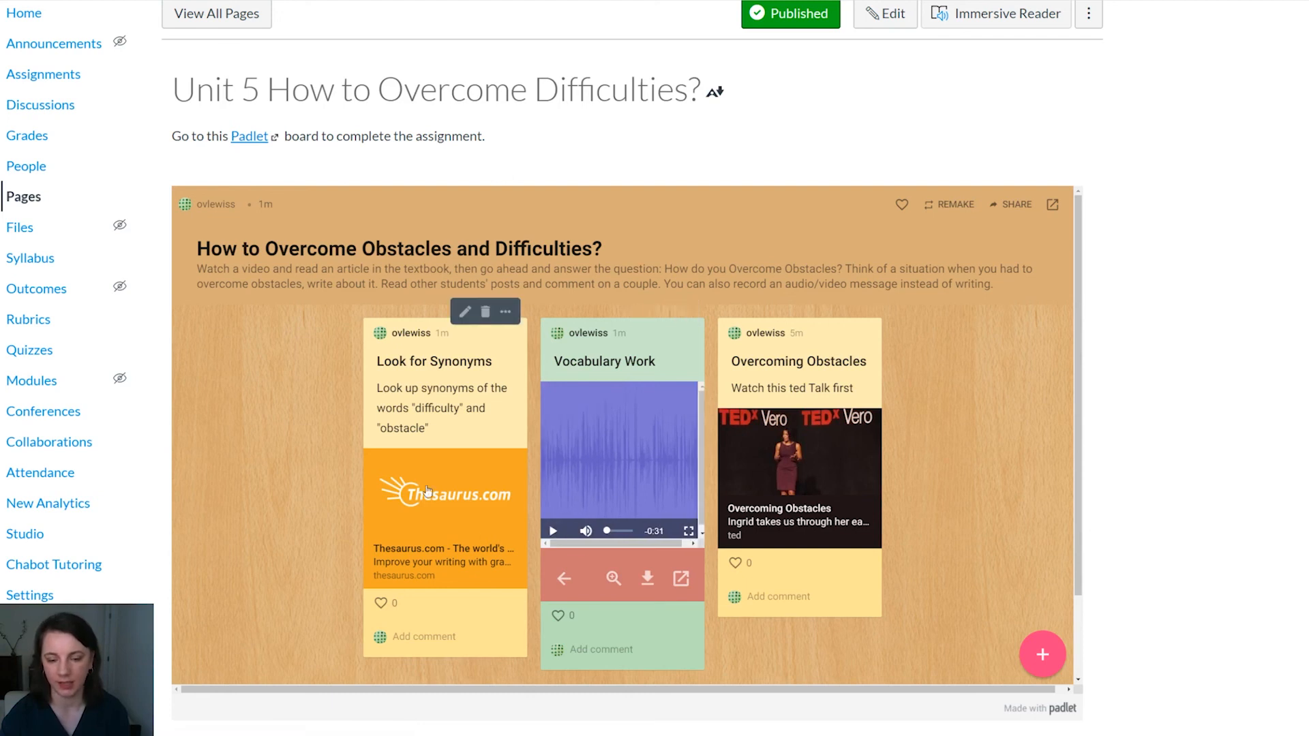
{"action": "scroll", "coordinate": [989, 508], "scroll_direction": "down", "scroll_amount": 2}
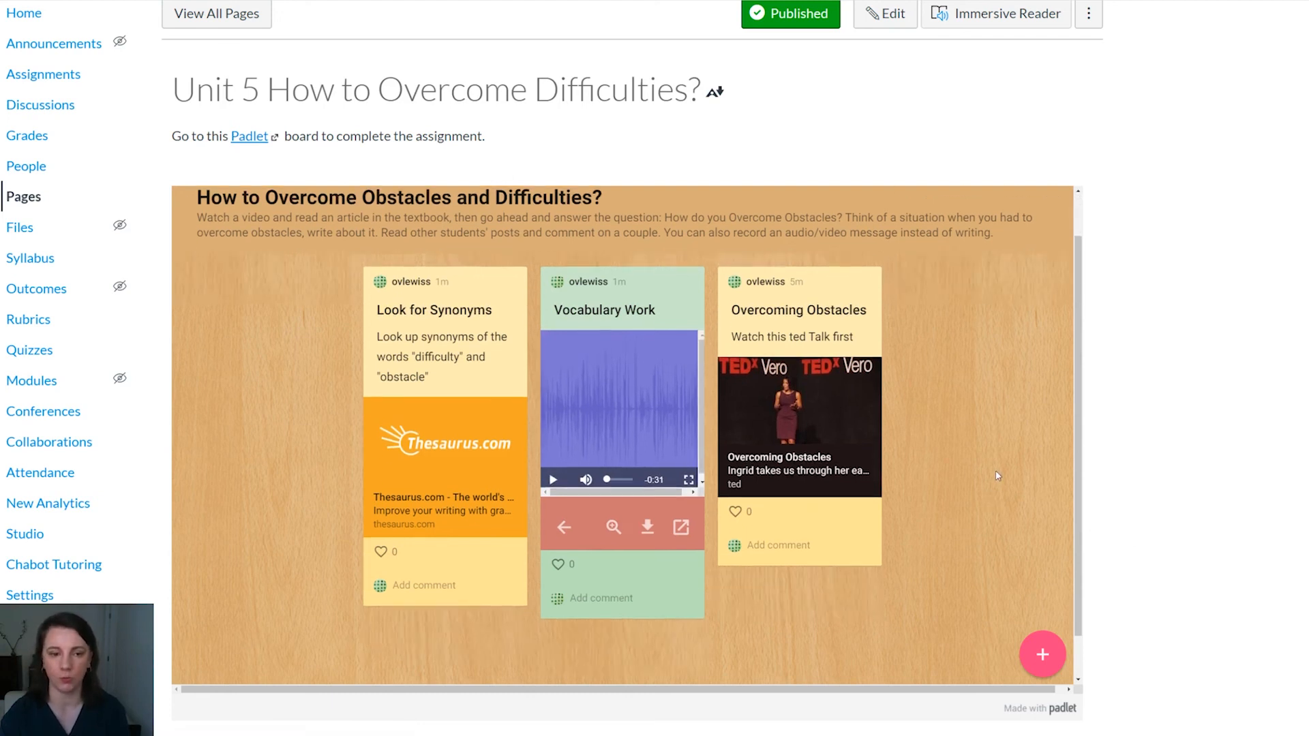
Step: Start a blank post on the embedded board and review the available attachment types
{"action": "left_click", "coordinate": [1038, 657]}
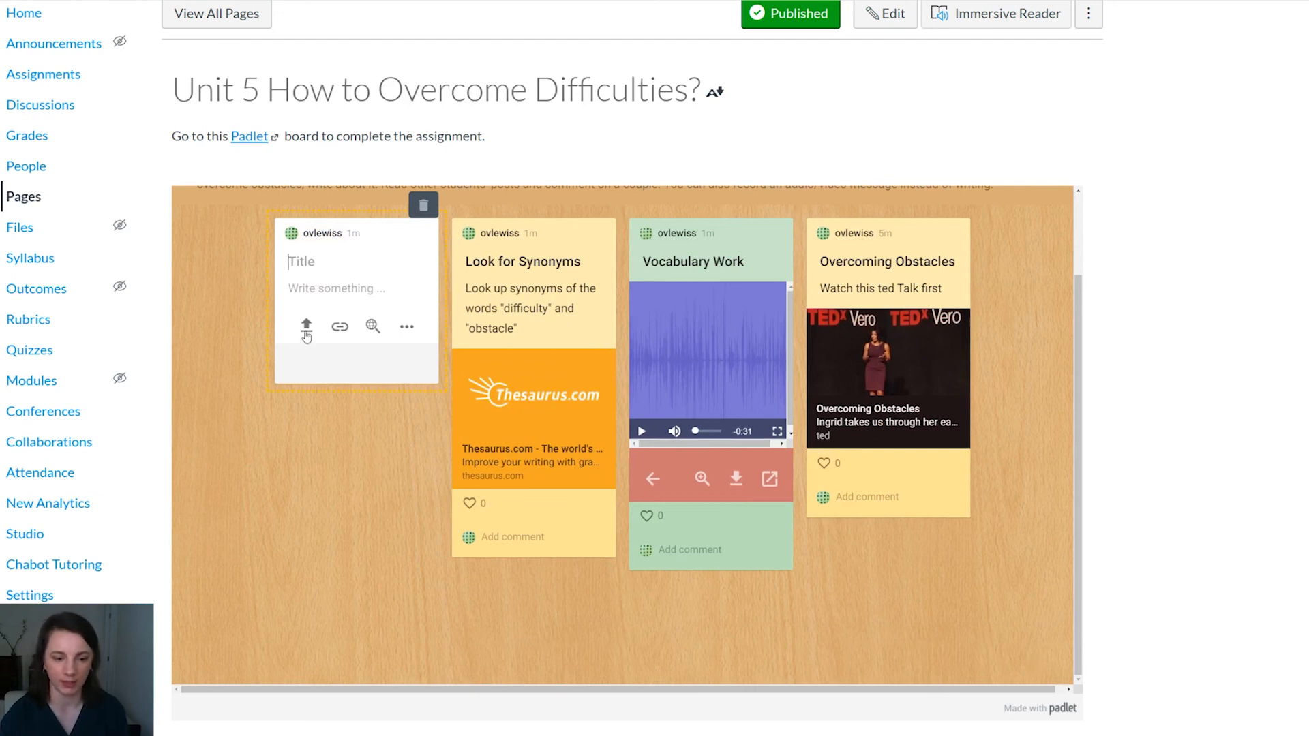
{"action": "left_click", "coordinate": [407, 327]}
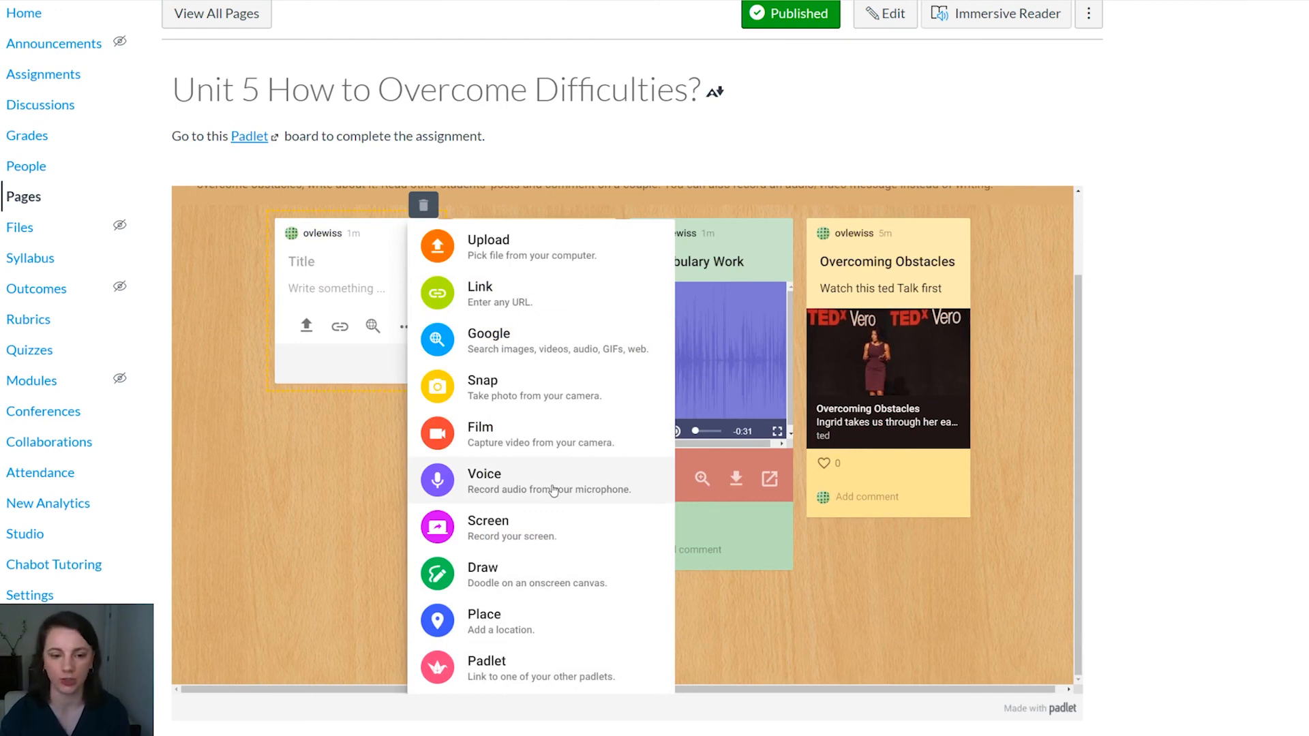
{"action": "left_click", "coordinate": [353, 285]}
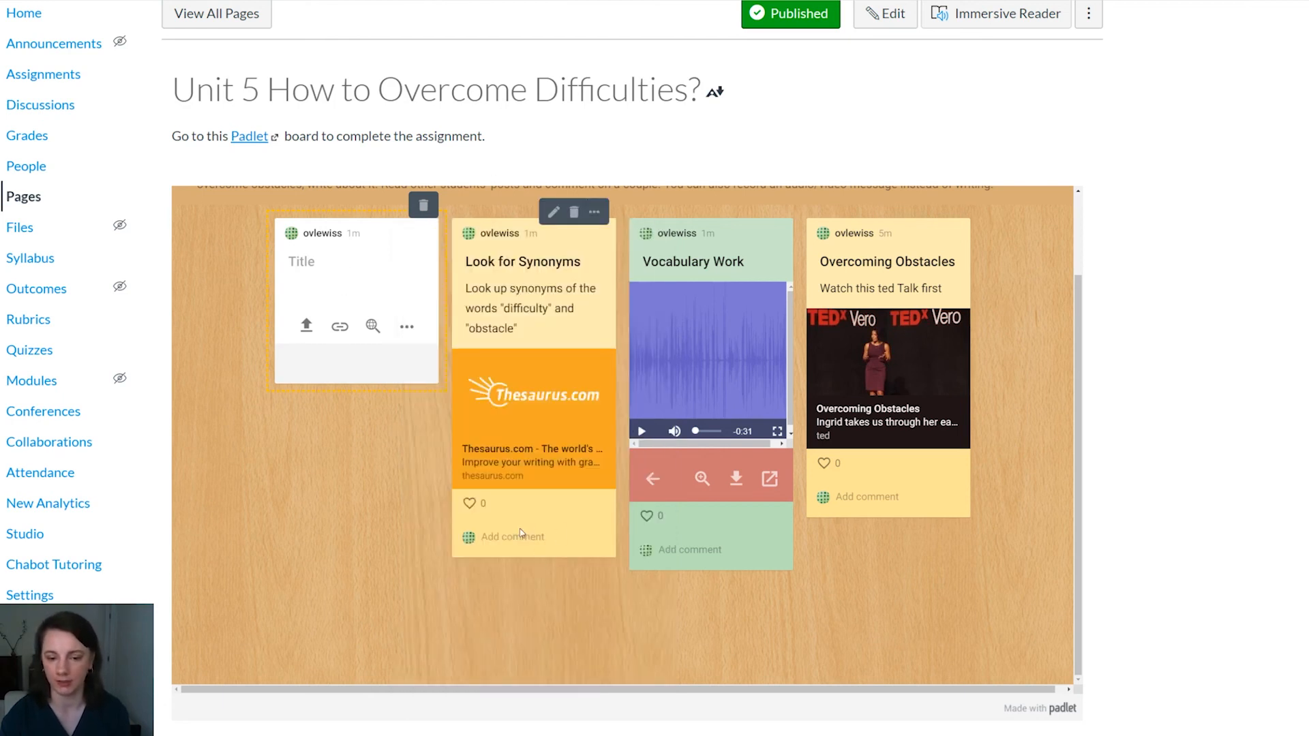
Step: Like the "Look for Synonyms", "Vocabulary Work" and "Overcoming Obstacles" posts on the embedded board
{"action": "left_click", "coordinate": [469, 503]}
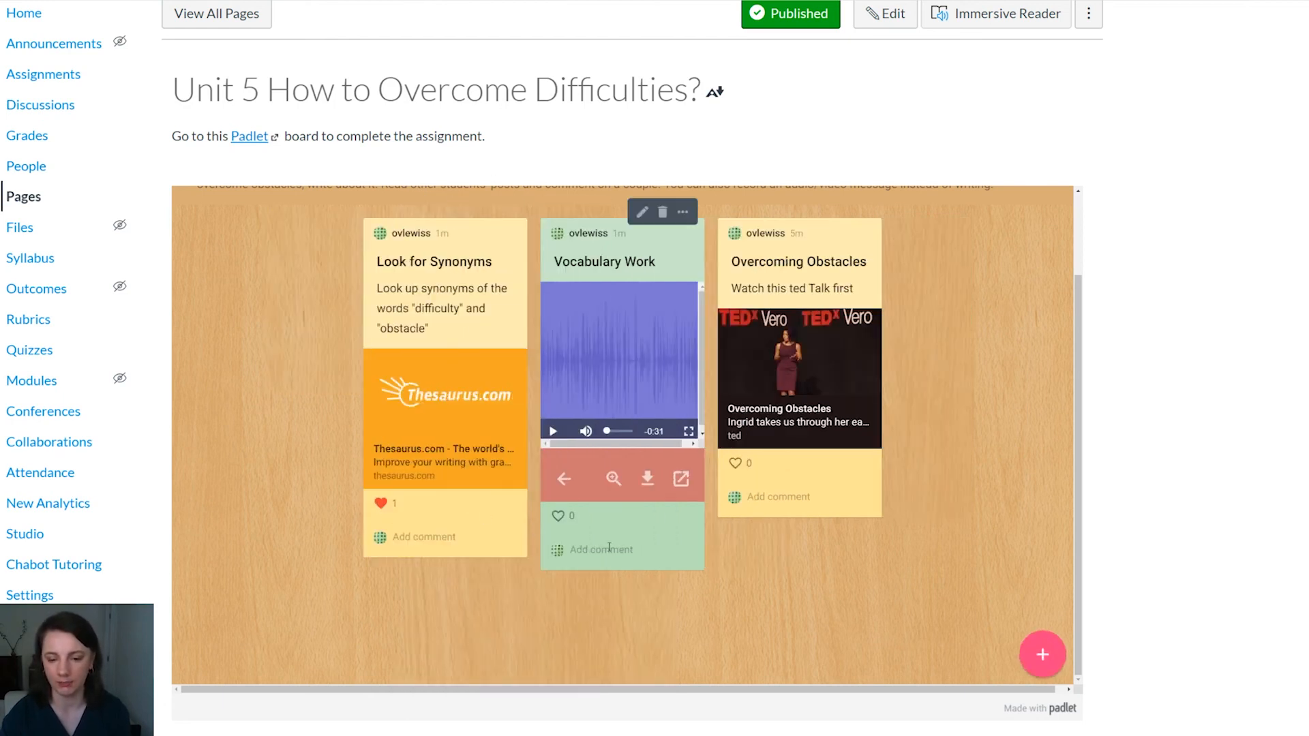
{"action": "left_click", "coordinate": [557, 516]}
{"action": "left_click", "coordinate": [737, 464]}
Step: Post the comment "That was an interesting video!" on the "Overcoming Obstacles" post and look over the board
{"action": "left_click", "coordinate": [794, 498]}
{"action": "type", "text": "That w"}
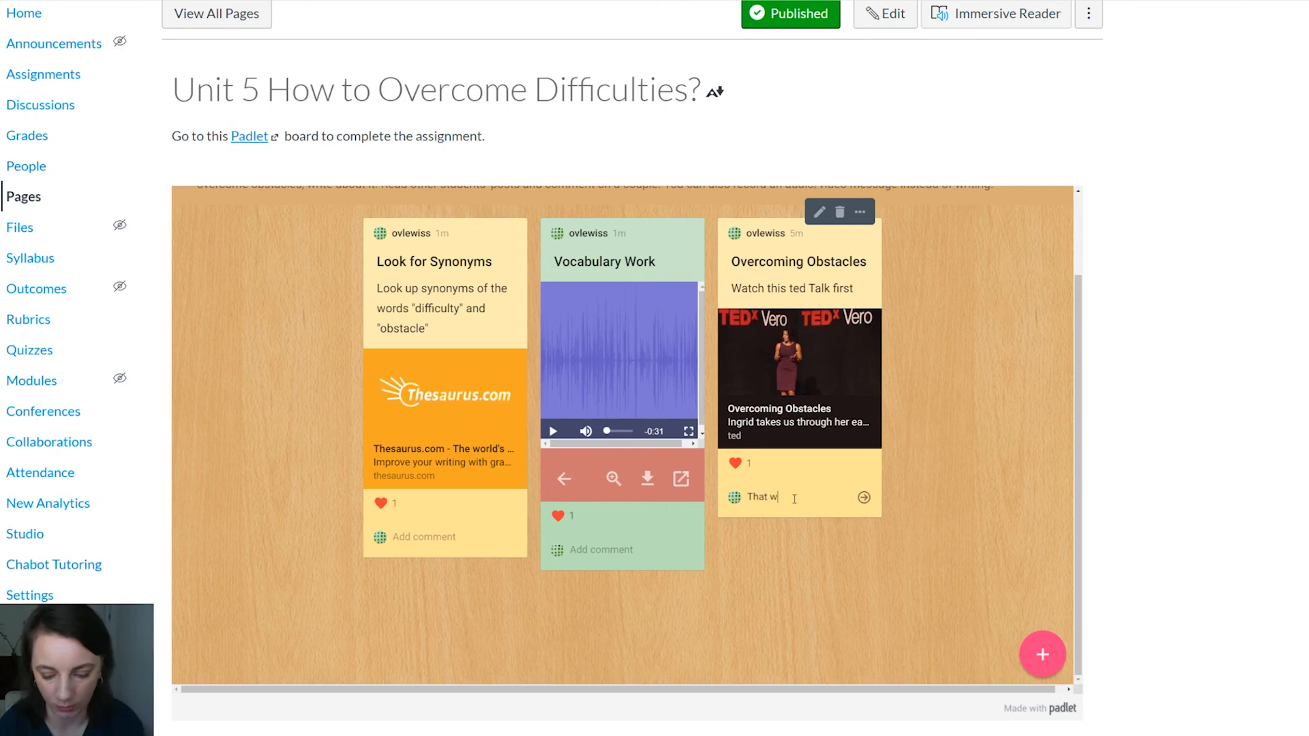
{"action": "type", "text": "as an interest"}
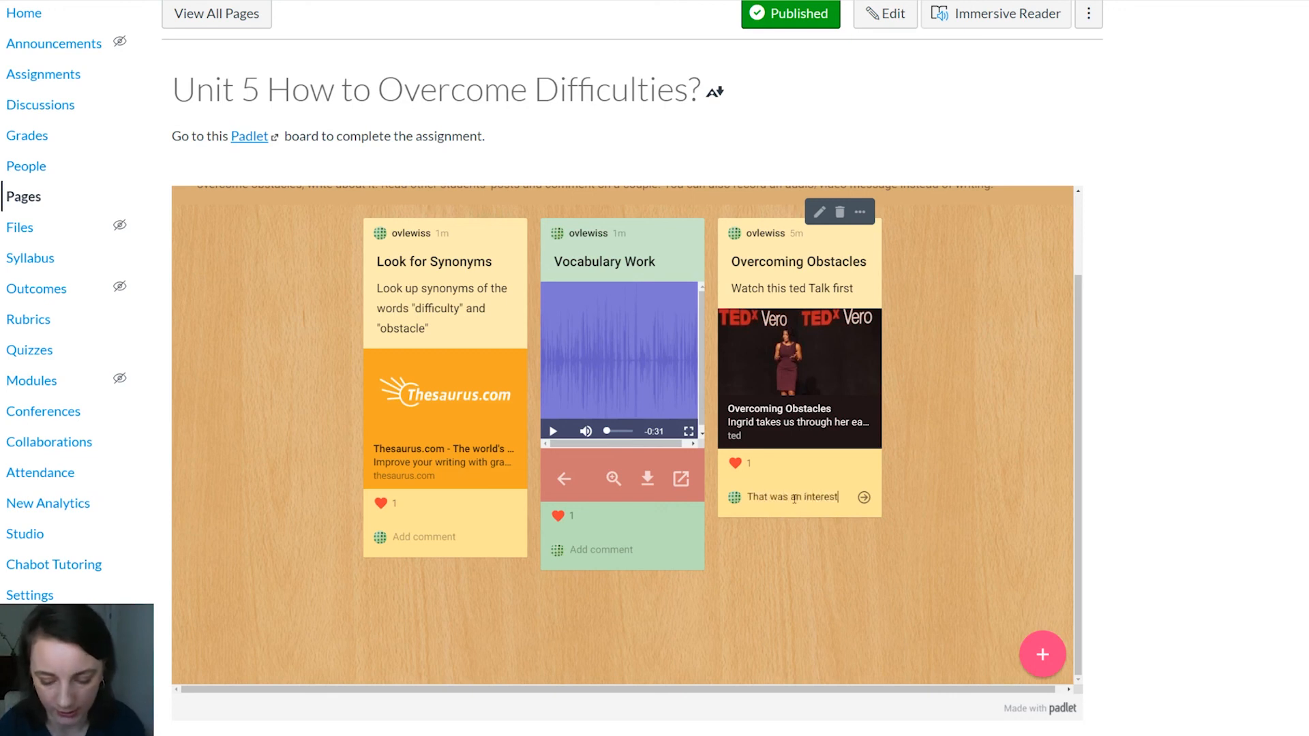
{"action": "type", "text": "ing video!"}
{"action": "left_click", "coordinate": [864, 498]}
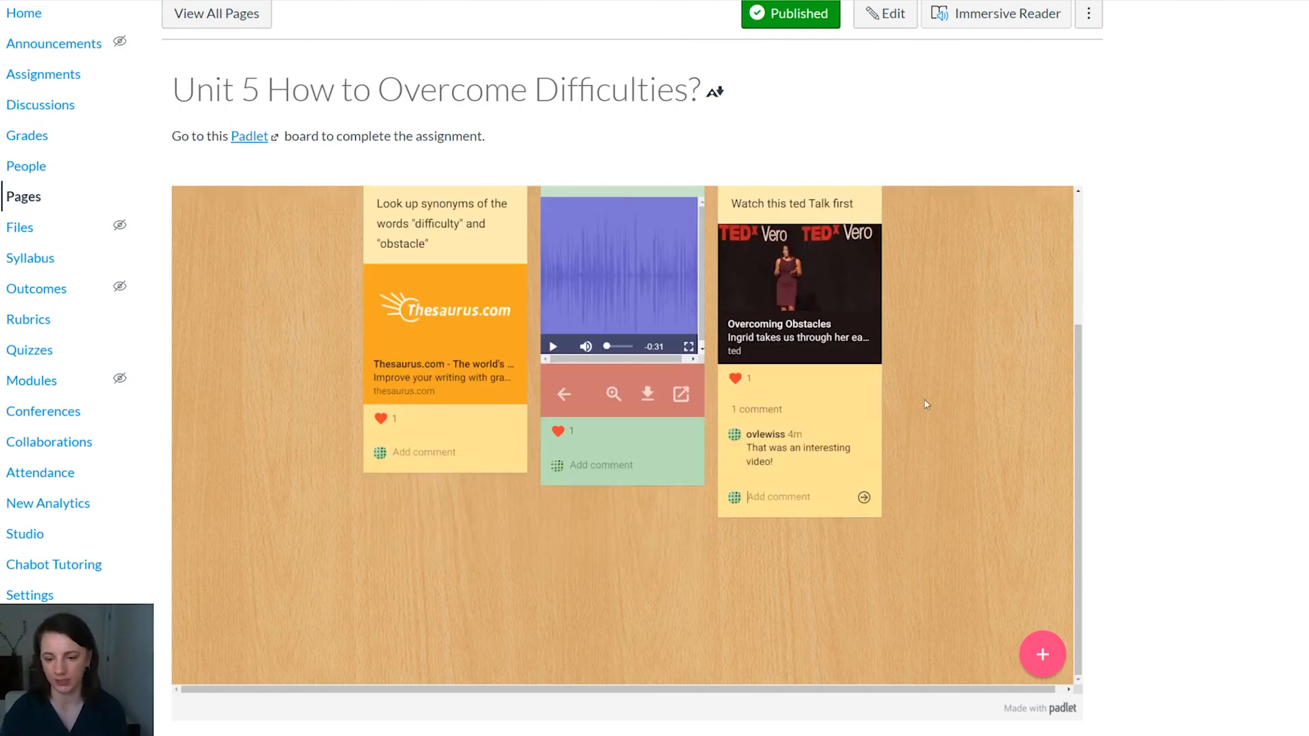
{"action": "scroll", "coordinate": [936, 419], "scroll_direction": "up", "scroll_amount": 3}
{"action": "scroll", "coordinate": [936, 419], "scroll_direction": "down", "scroll_amount": 3}
{"action": "scroll", "coordinate": [936, 423], "scroll_direction": "up", "scroll_amount": 3}
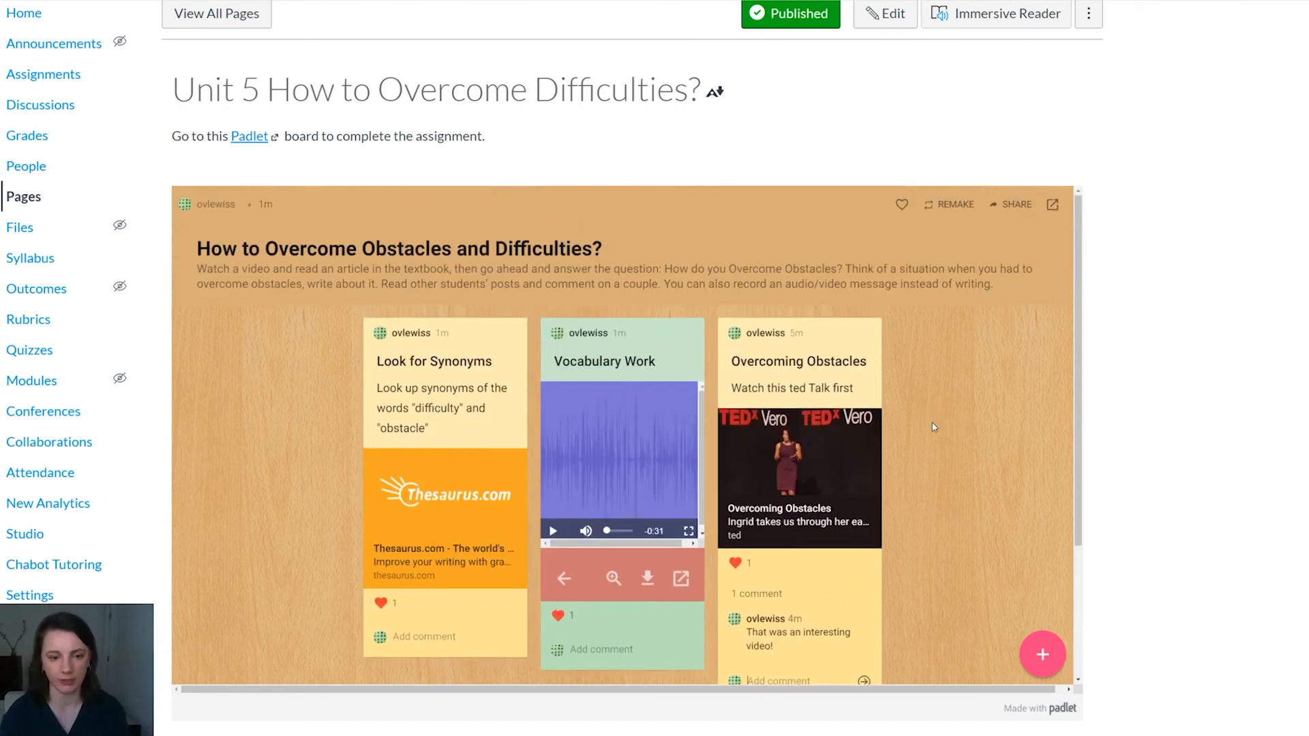